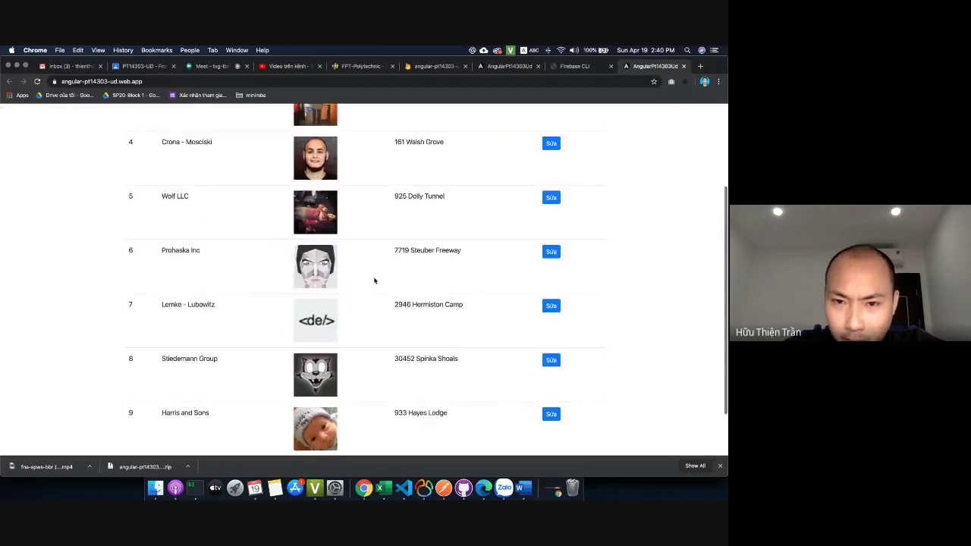
# Review the deployed hotel list page, then switch to Visual Studio Code and check the firebase deploy output in the terminal
pyautogui.scroll(3, 374, 281)
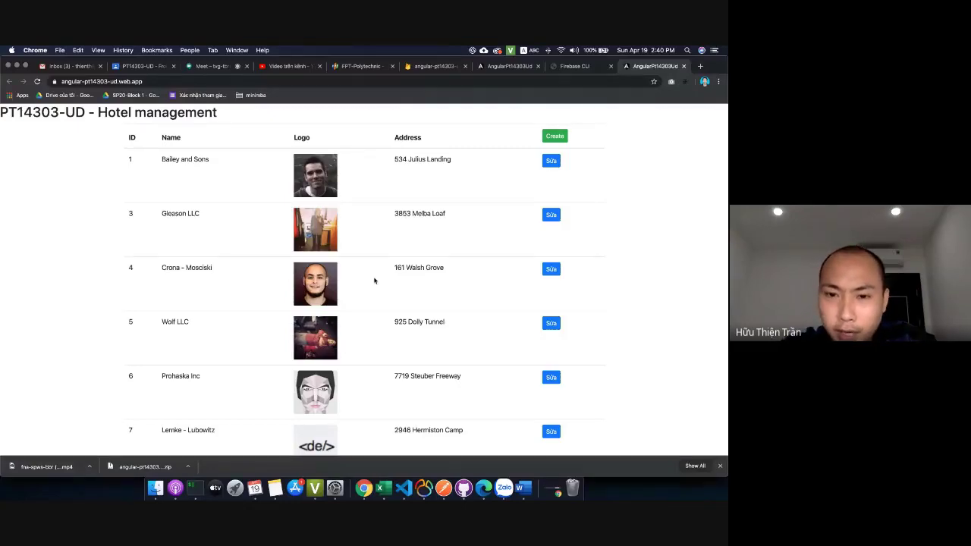
pyautogui.press('super+Tab')
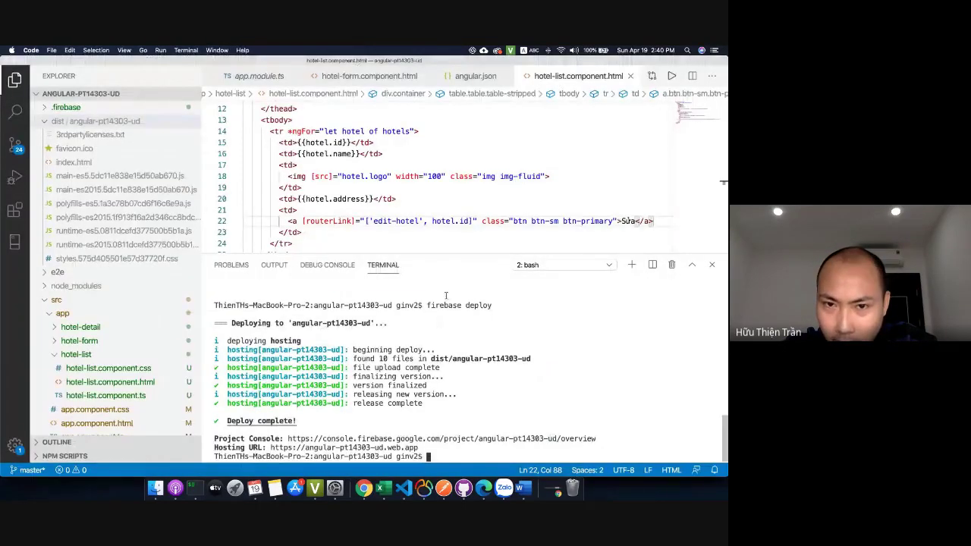
pyautogui.scroll(5, 445, 295)
pyautogui.scroll(-5, 445, 295)
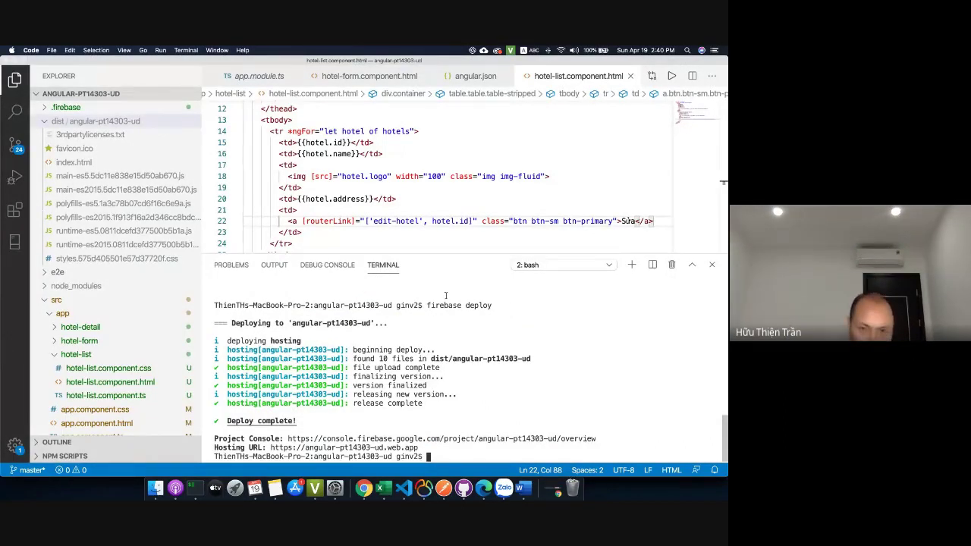
pyautogui.click(372, 180)
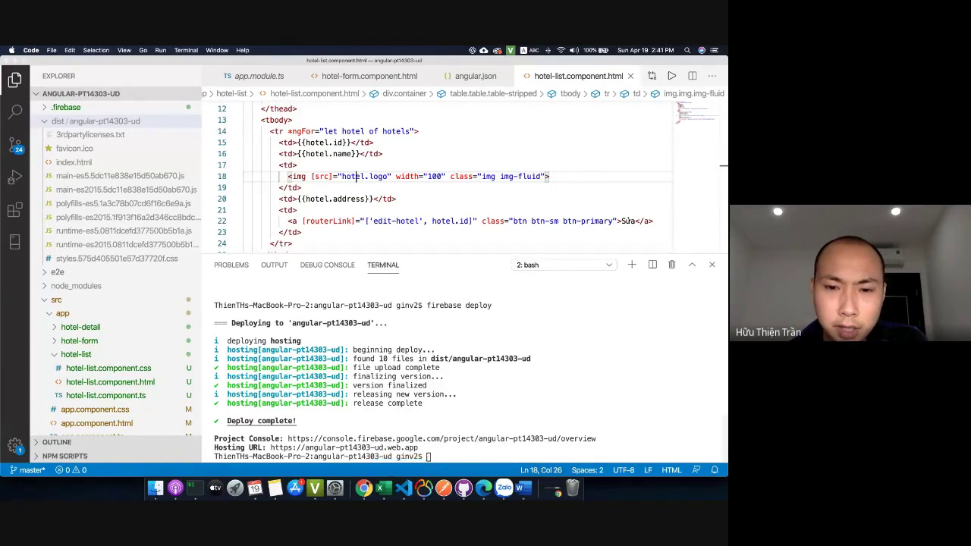
# Switch to the Firebase console in Chrome and open the project settings of hackathon-demo
pyautogui.click(363, 488)
pyautogui.click(431, 66)
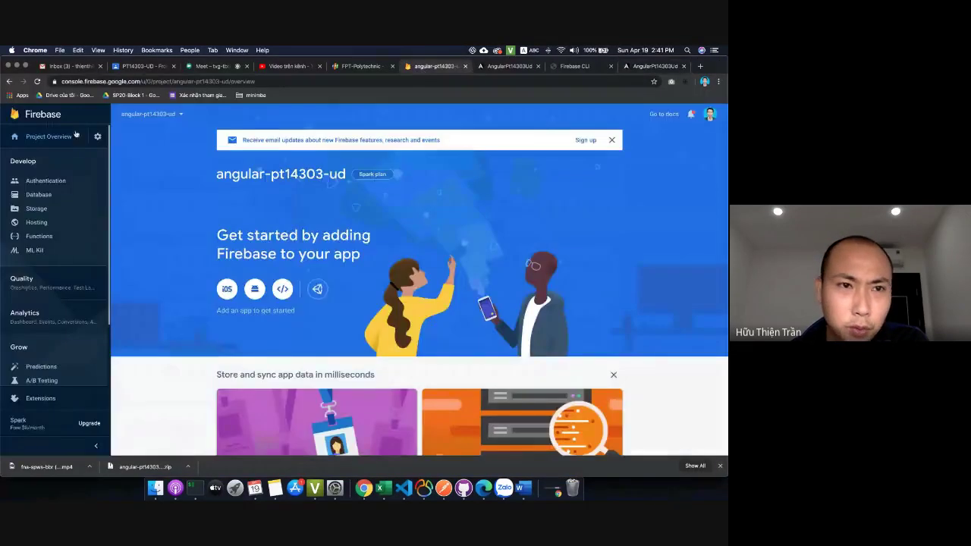
pyautogui.click(42, 114)
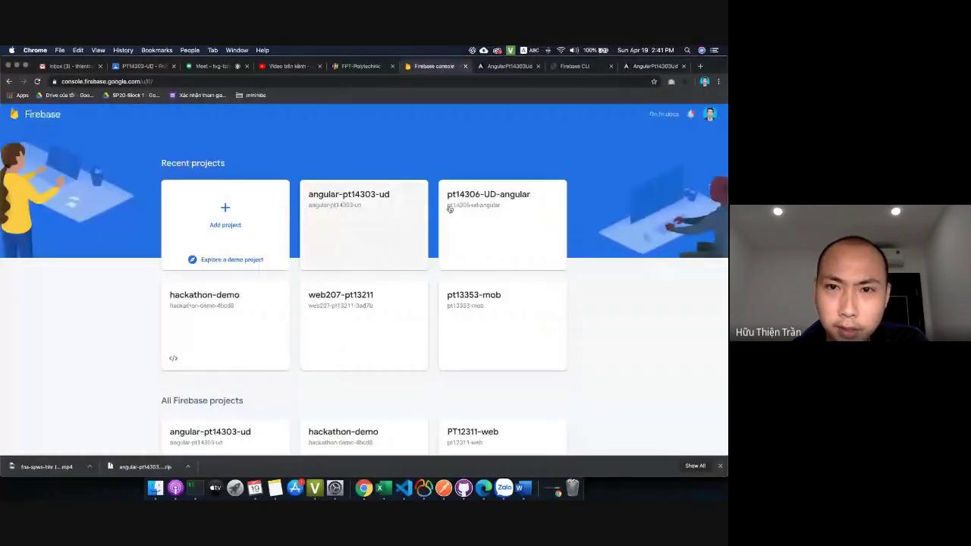
pyautogui.click(258, 302)
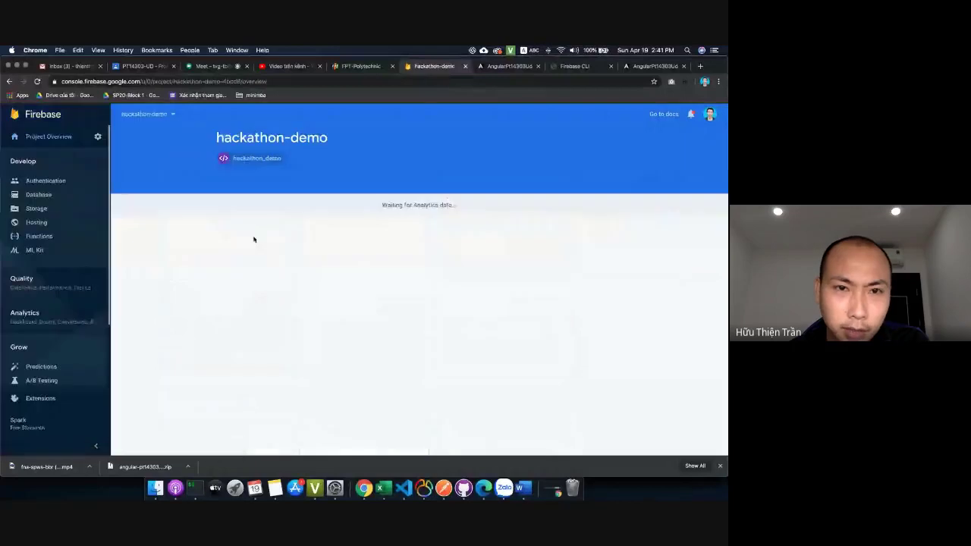
pyautogui.click(97, 135)
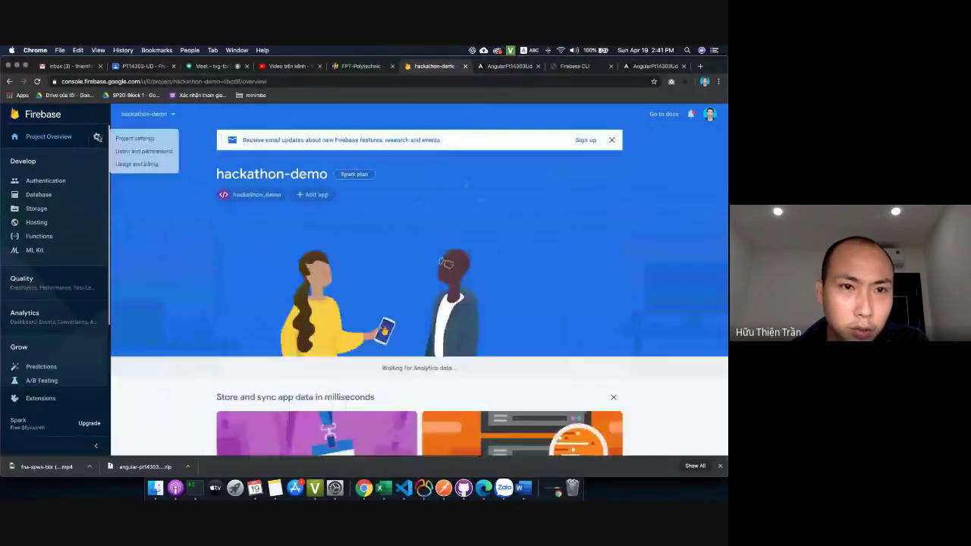
pyautogui.click(133, 140)
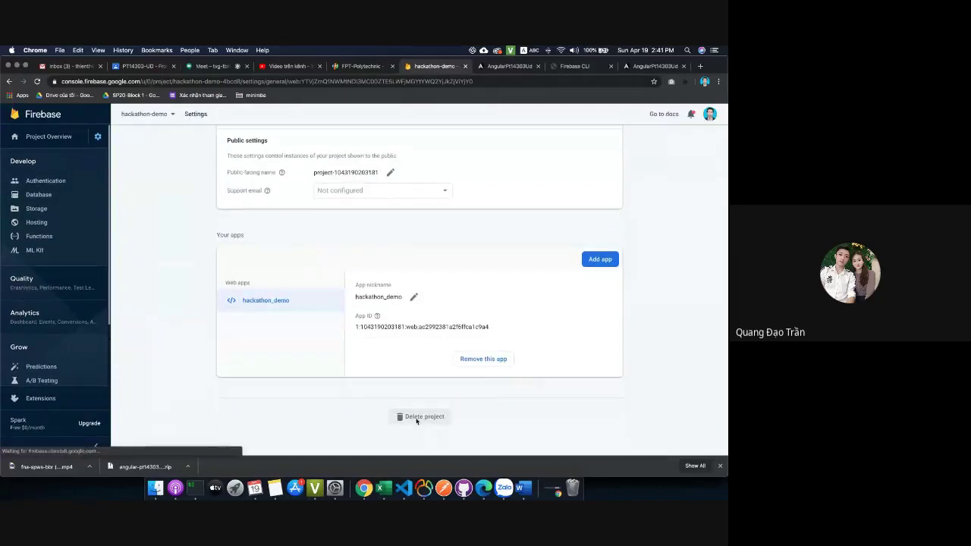
# Delete the hackathon-demo project, agreeing to all four deletion conditions
pyautogui.click(419, 416)
pyautogui.click(248, 278)
pyautogui.click(248, 295)
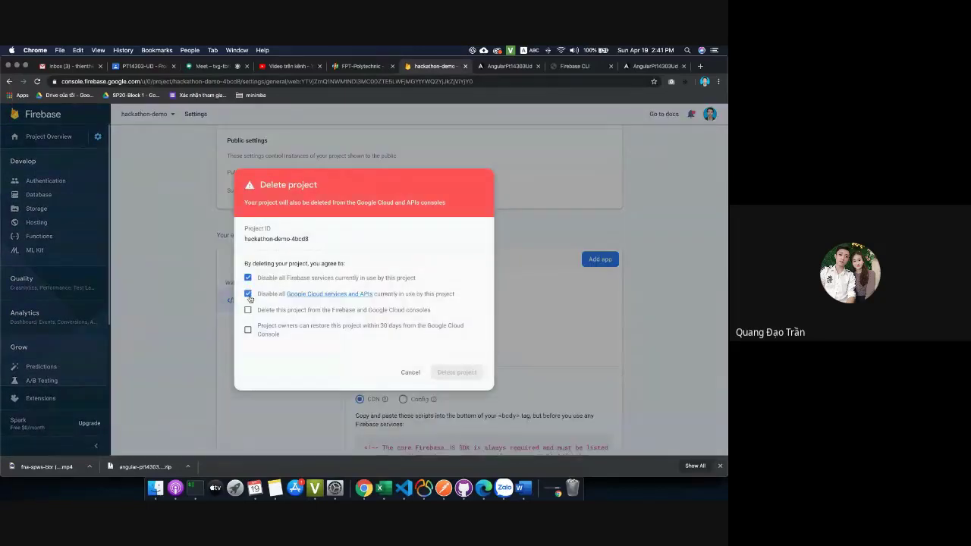
pyautogui.click(247, 331)
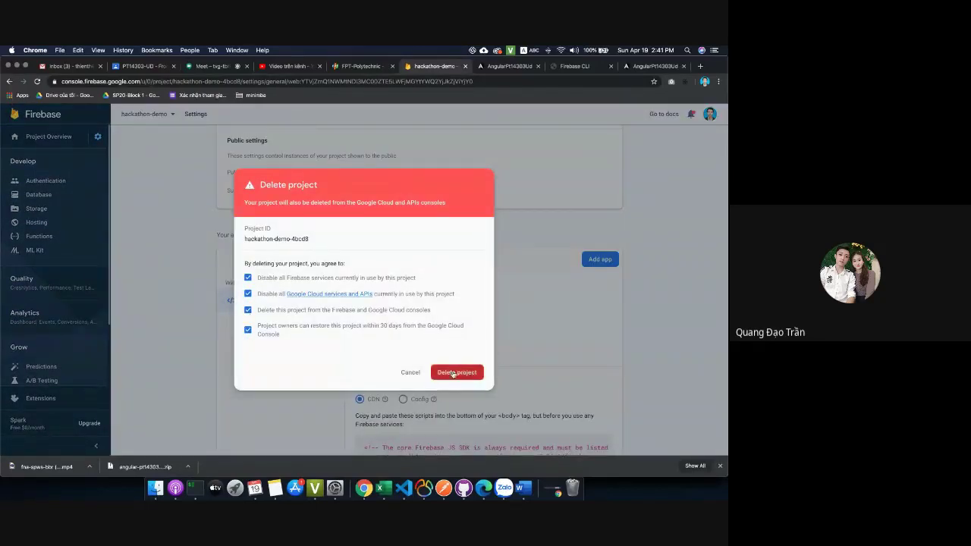
pyautogui.click(453, 372)
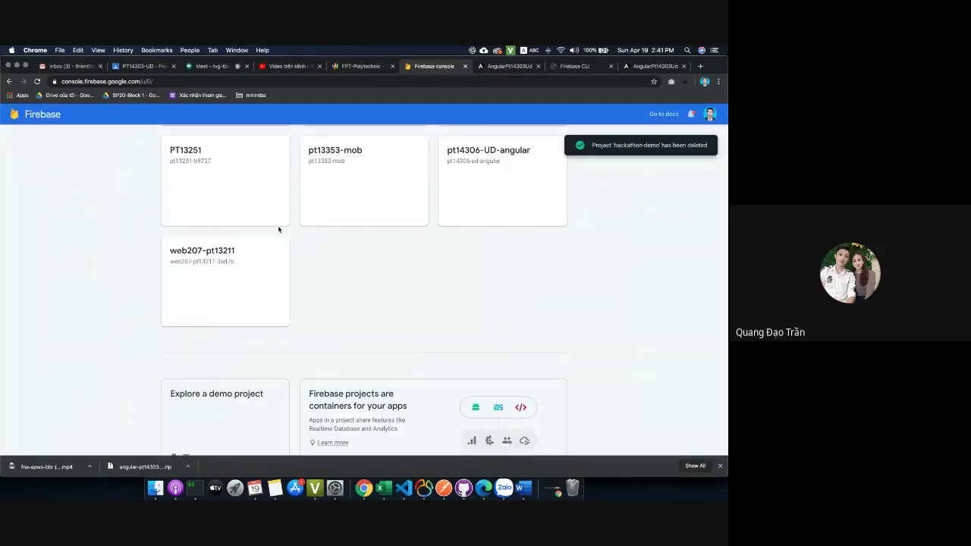
# Open the project settings of web207-pt13211 from the recent projects
pyautogui.scroll(3, 240, 163)
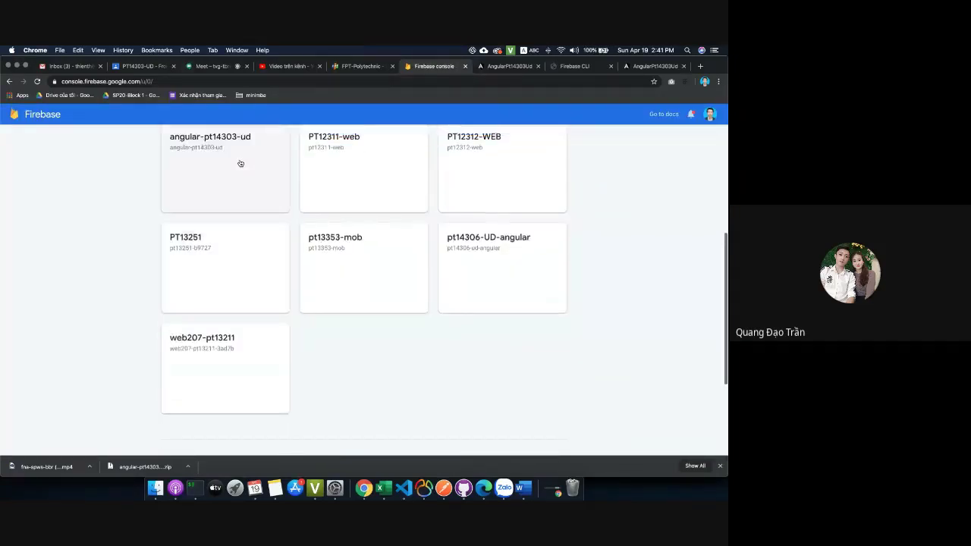
pyautogui.scroll(8, 240, 163)
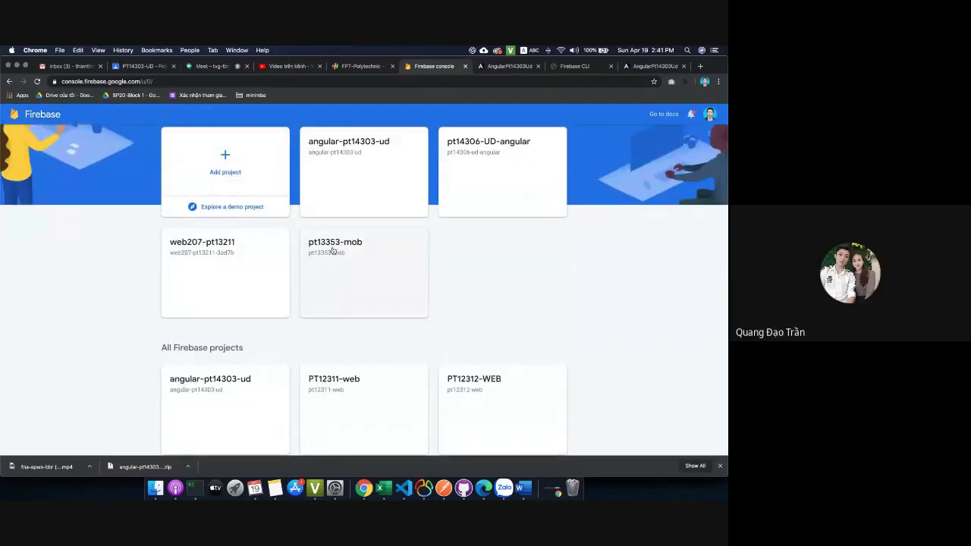
pyautogui.click(201, 251)
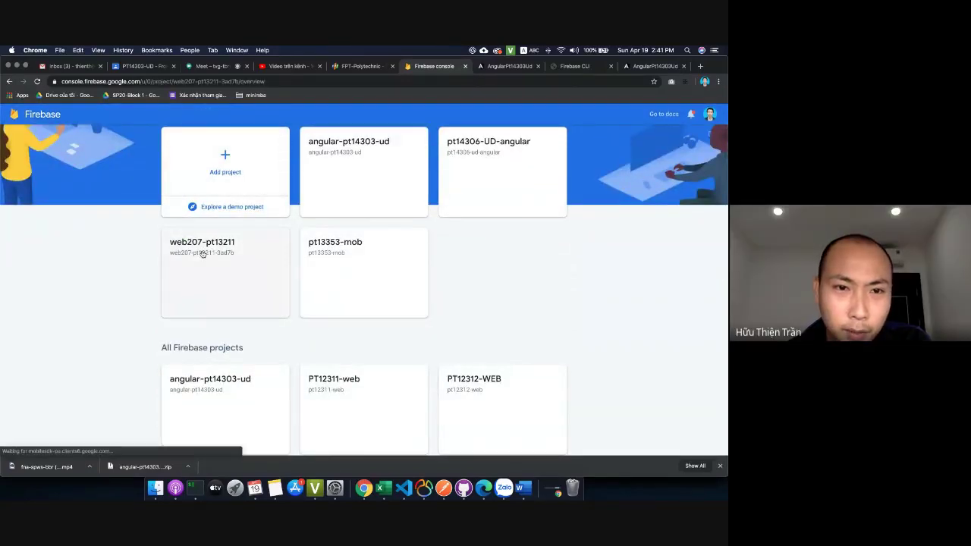
pyautogui.click(97, 136)
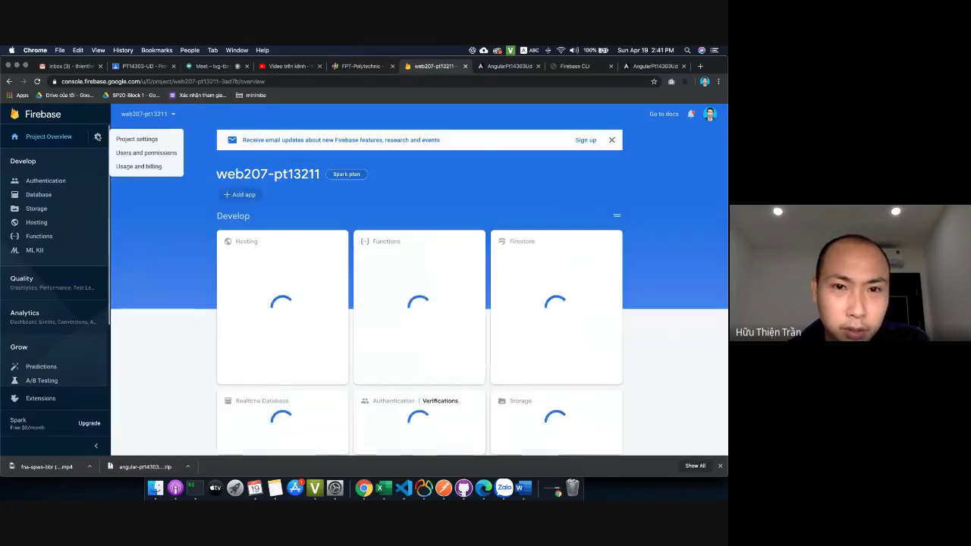
pyautogui.click(203, 139)
# Delete the web207-pt13211 project, agreeing to all four deletion conditions
pyautogui.scroll(-3, 336, 320)
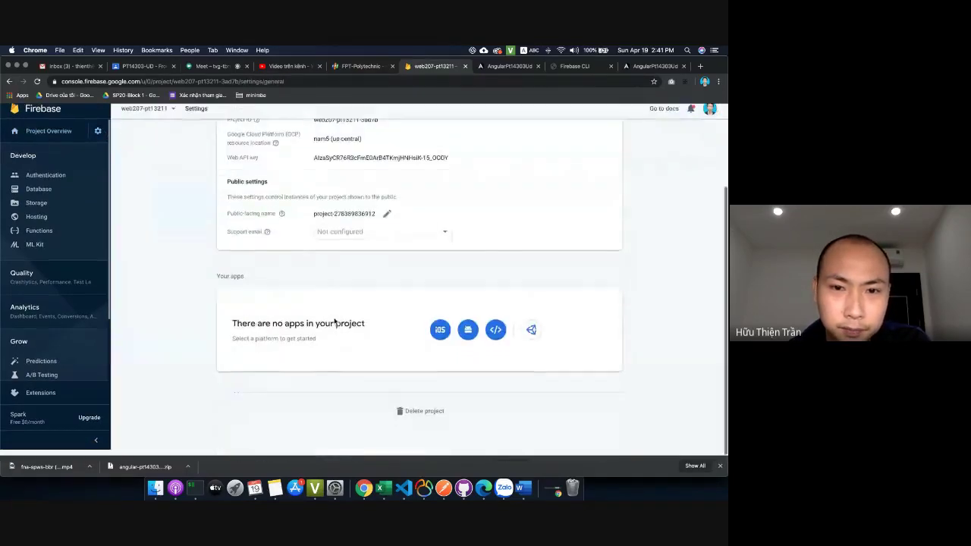
pyautogui.scroll(3, 331, 321)
pyautogui.scroll(-3, 335, 320)
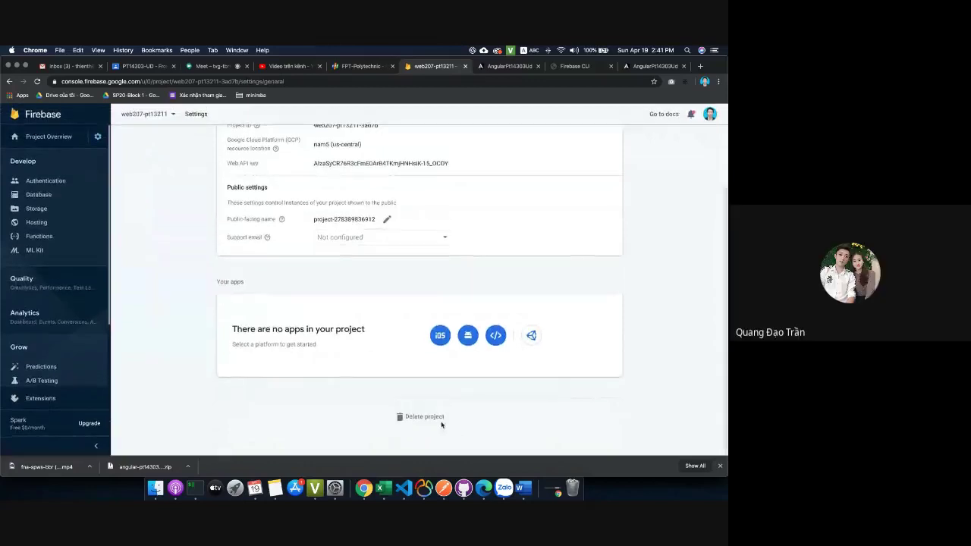
pyautogui.click(440, 418)
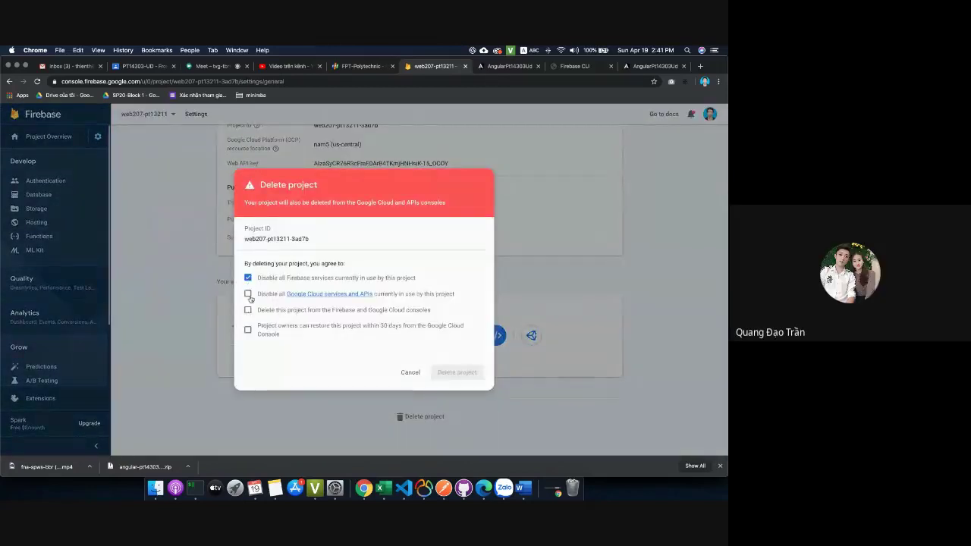
pyautogui.click(248, 294)
pyautogui.click(248, 330)
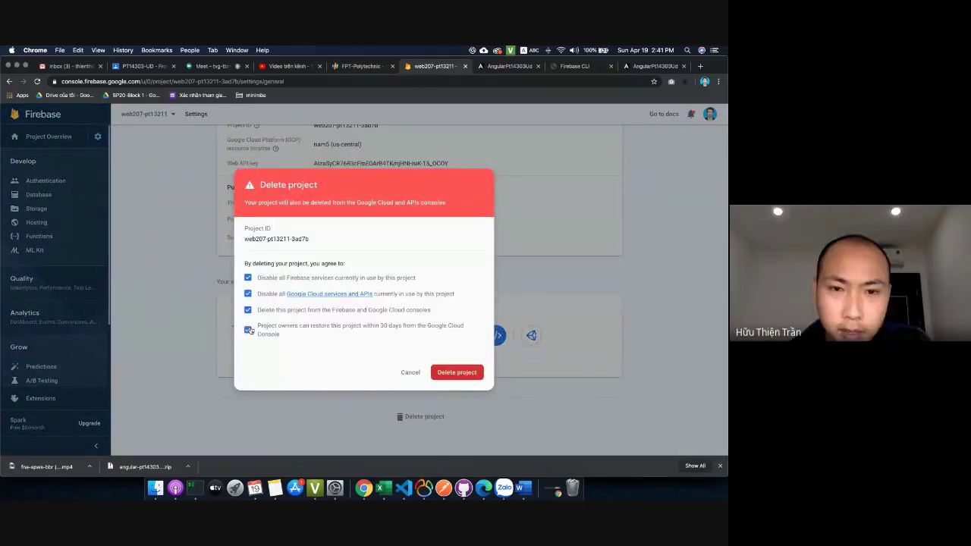
pyautogui.click(459, 373)
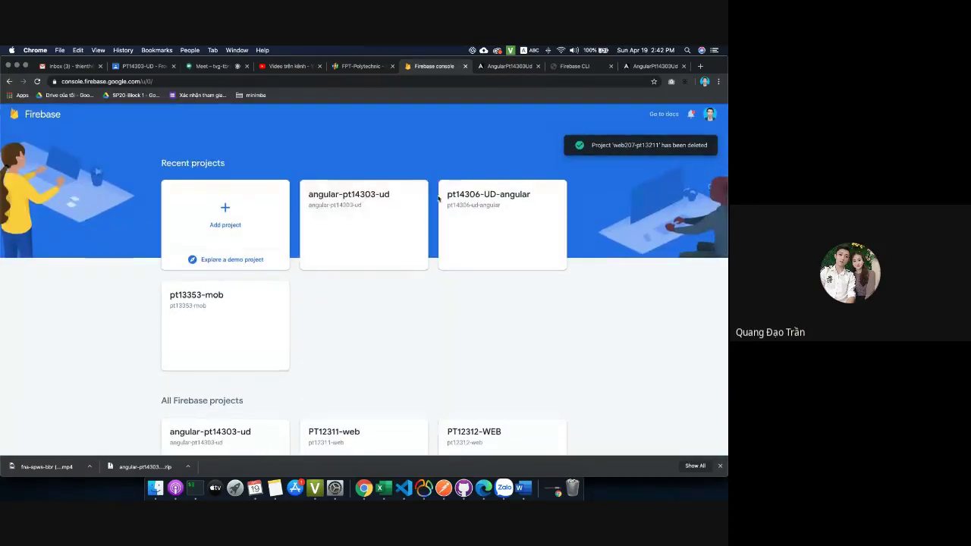
# Delete the pt13353-mob project through its project settings, agreeing to all four deletion conditions
pyautogui.click(238, 299)
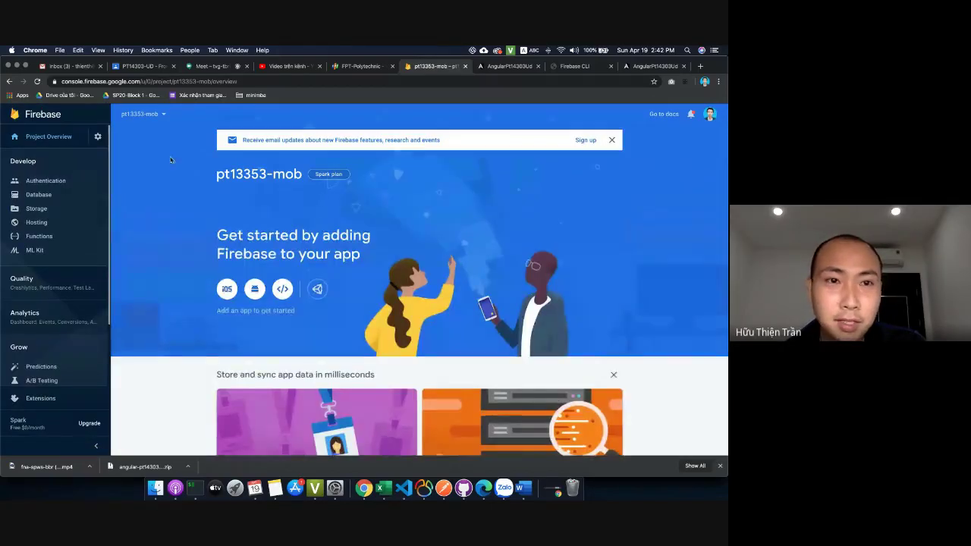
pyautogui.click(97, 136)
pyautogui.click(138, 139)
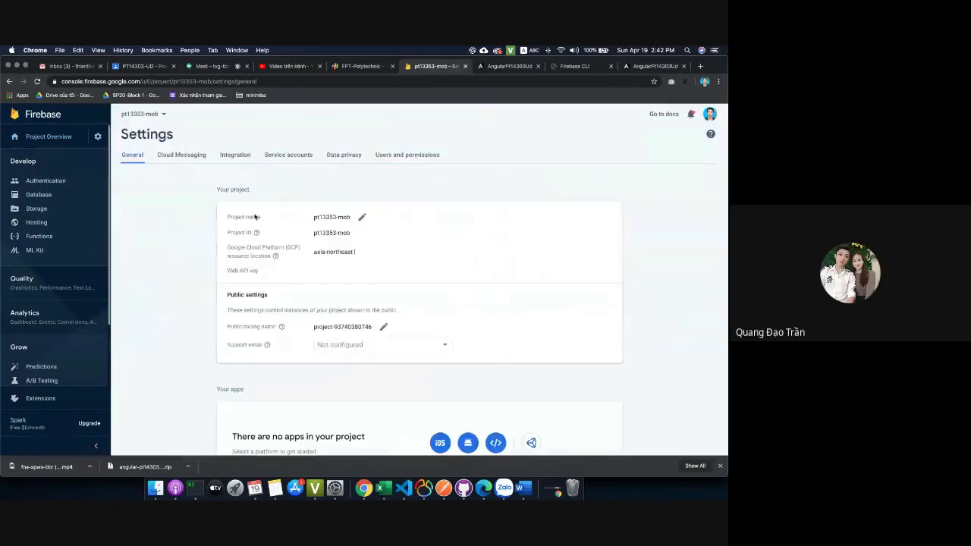
pyautogui.scroll(-3, 273, 318)
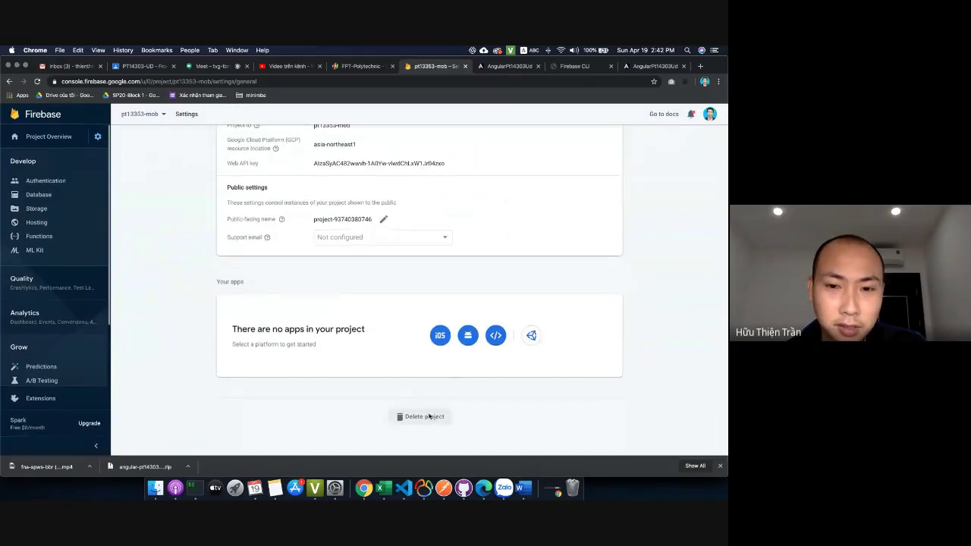
pyautogui.click(429, 416)
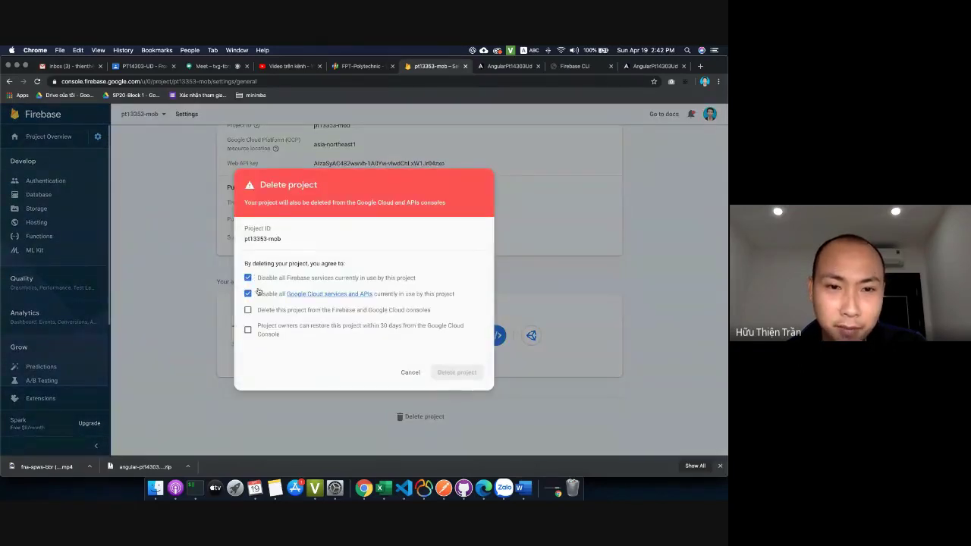
pyautogui.click(264, 333)
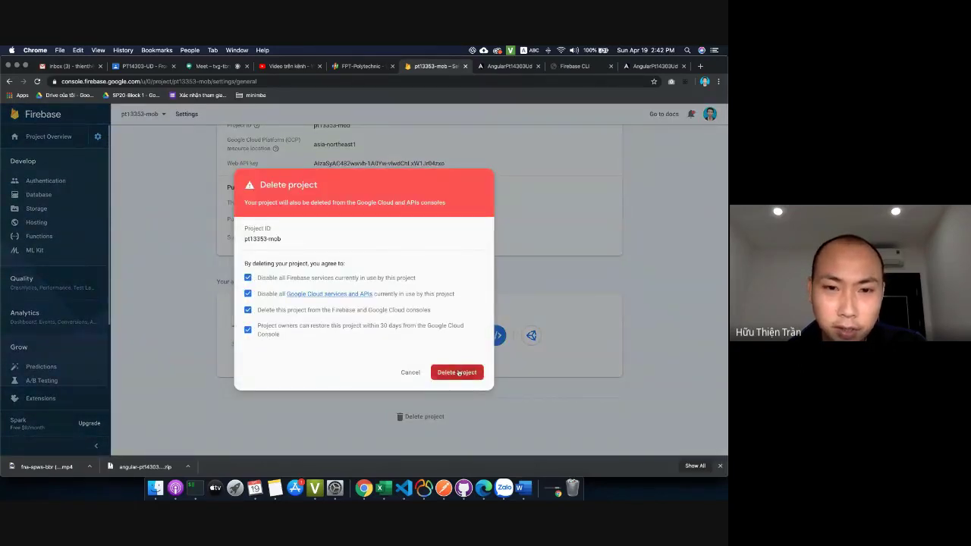
pyautogui.click(457, 373)
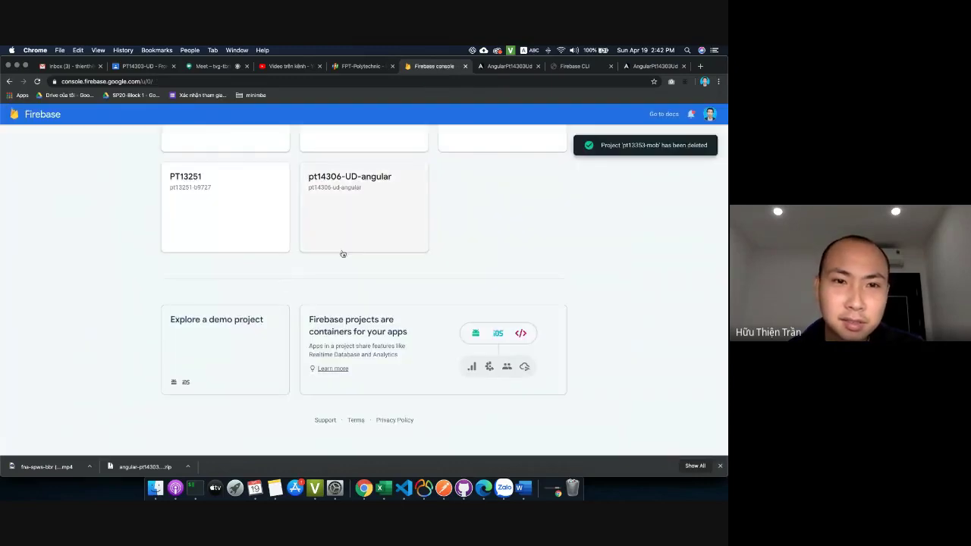
# Look through the remaining Firebase projects and open PT12312-WEB
pyautogui.scroll(5, 340, 253)
pyautogui.scroll(-1, 342, 254)
pyautogui.scroll(-1, 342, 254)
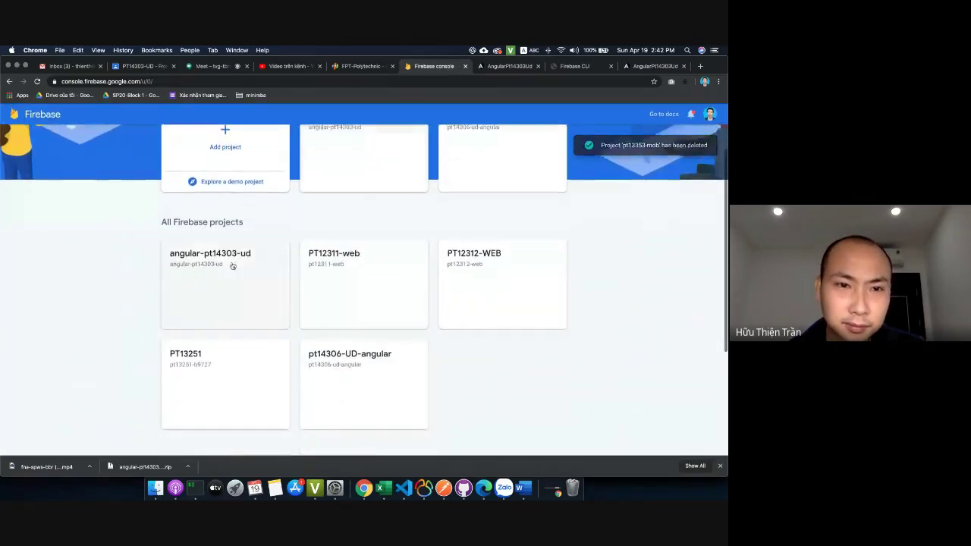
pyautogui.scroll(2, 232, 266)
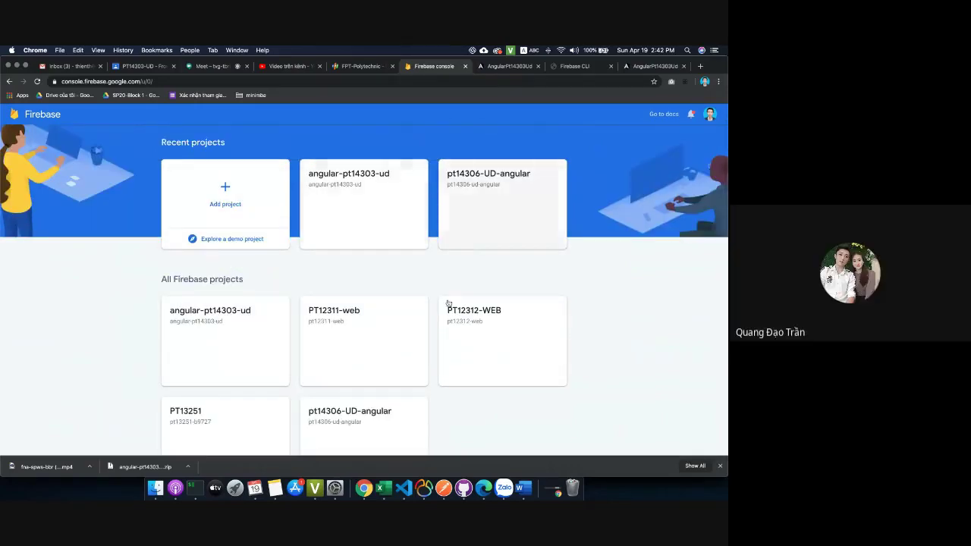
pyautogui.scroll(-1, 440, 311)
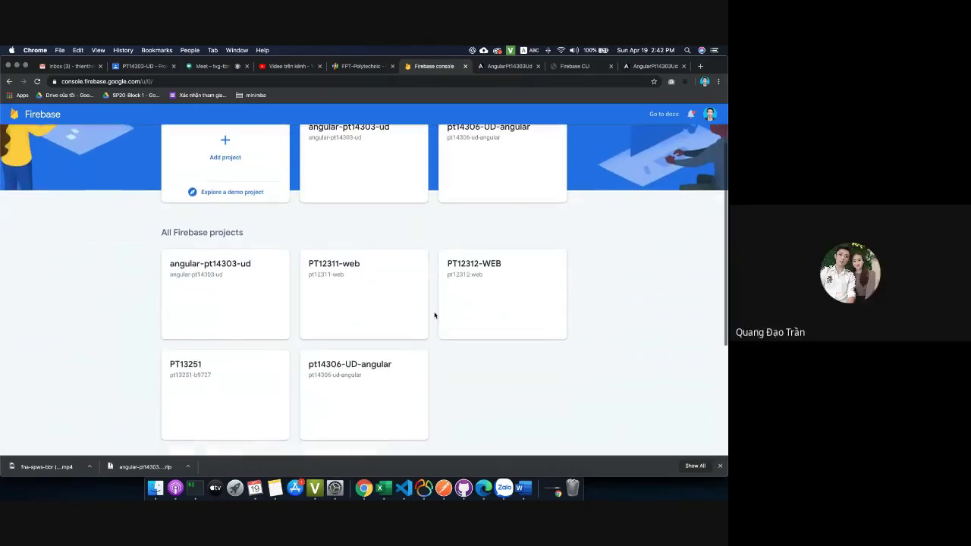
pyautogui.click(500, 272)
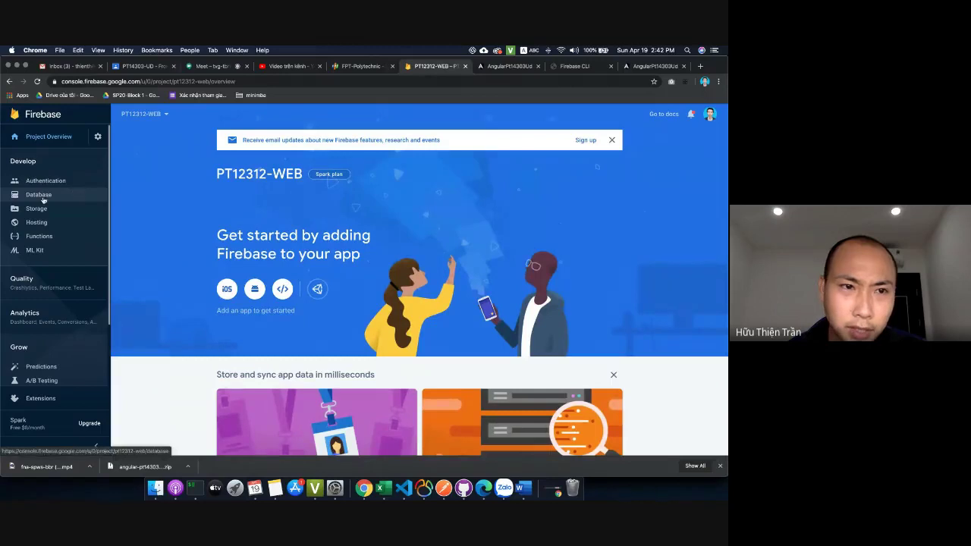
# Check the Storage, Database and Hosting pages of the PT12312-WEB project for existing content
pyautogui.click(38, 208)
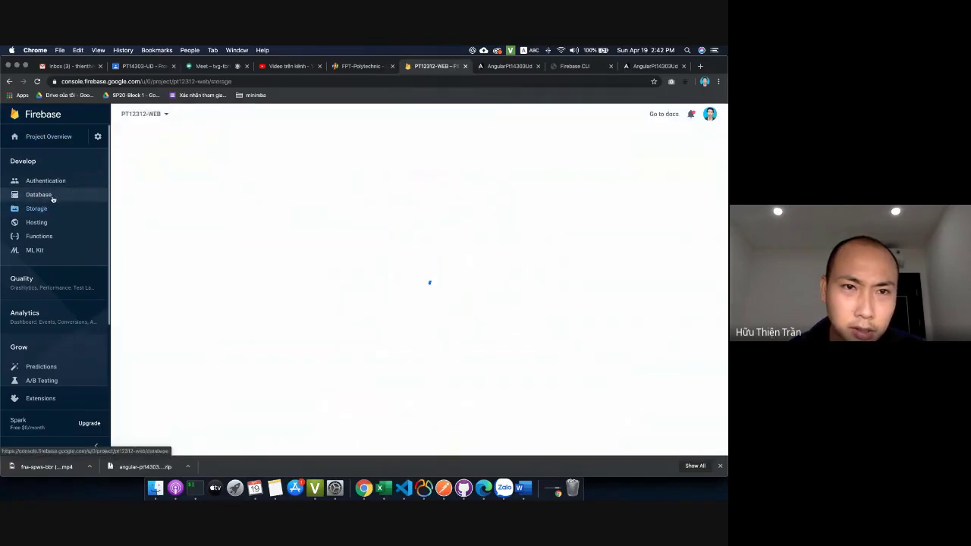
pyautogui.click(52, 199)
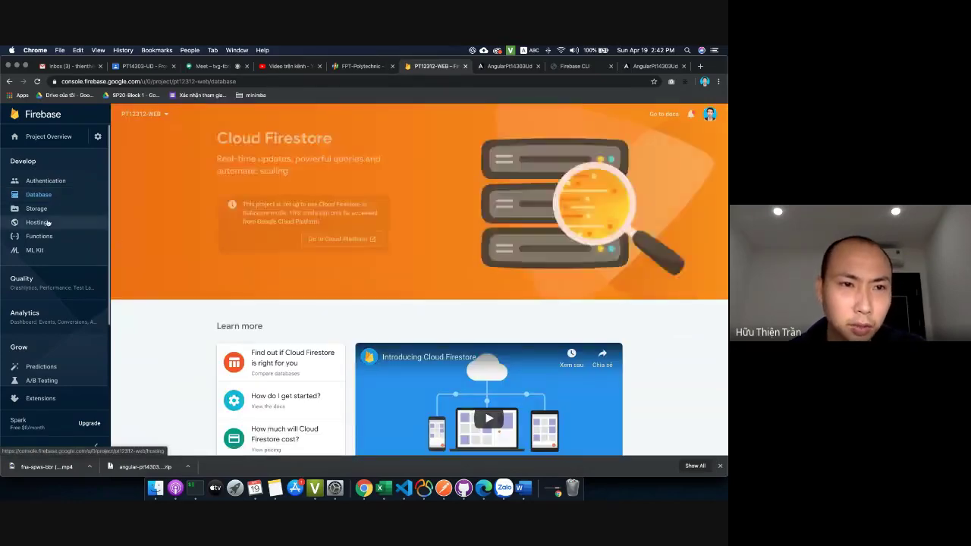
pyautogui.click(47, 222)
pyautogui.scroll(-3, 272, 282)
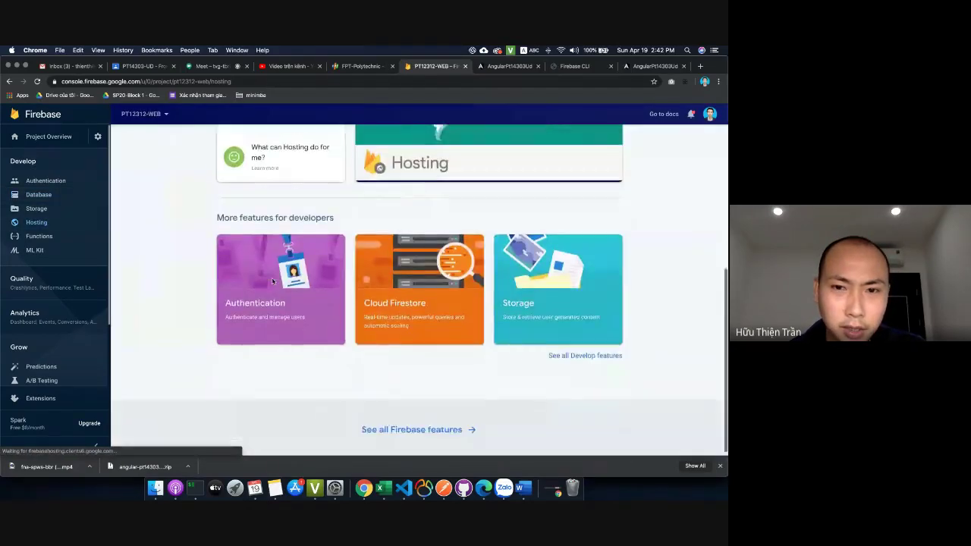
pyautogui.scroll(5, 227, 228)
# Delete the PT12312-WEB project through its project settings, agreeing to all four deletion conditions
pyautogui.click(98, 137)
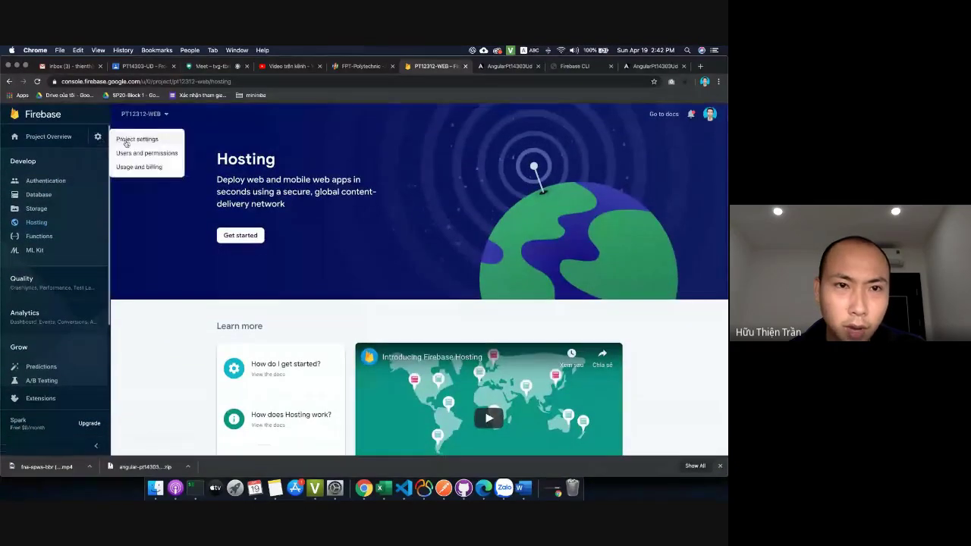
pyautogui.click(137, 140)
pyautogui.scroll(-3, 302, 258)
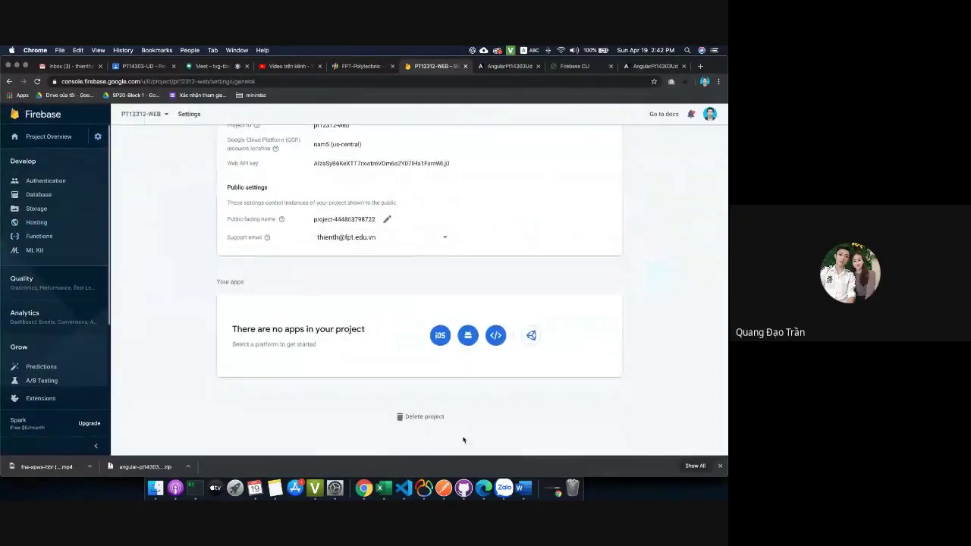
pyautogui.click(421, 416)
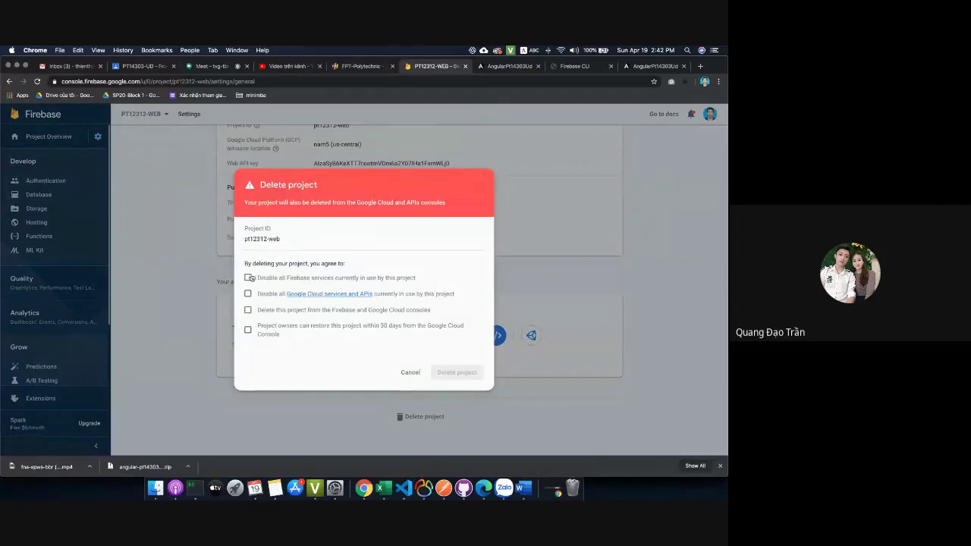
pyautogui.click(248, 329)
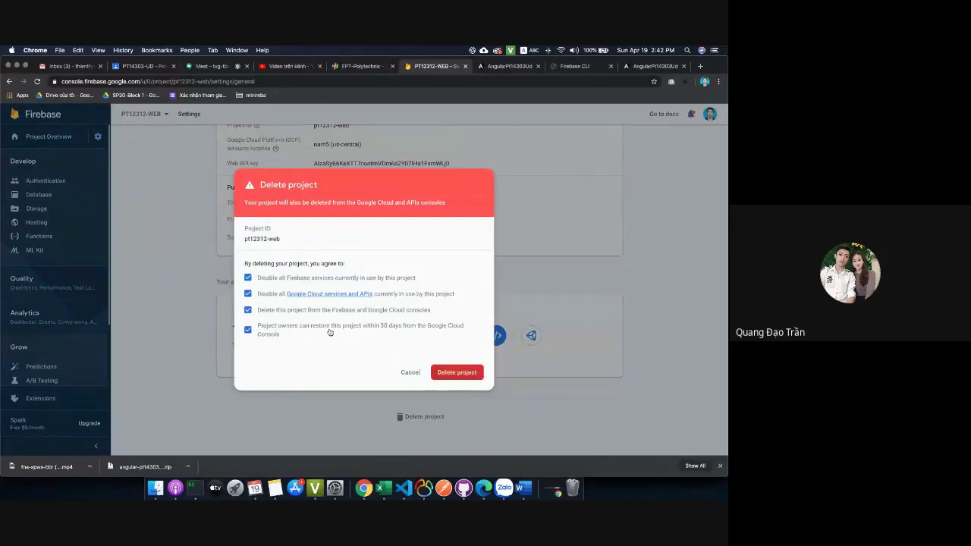
pyautogui.click(450, 372)
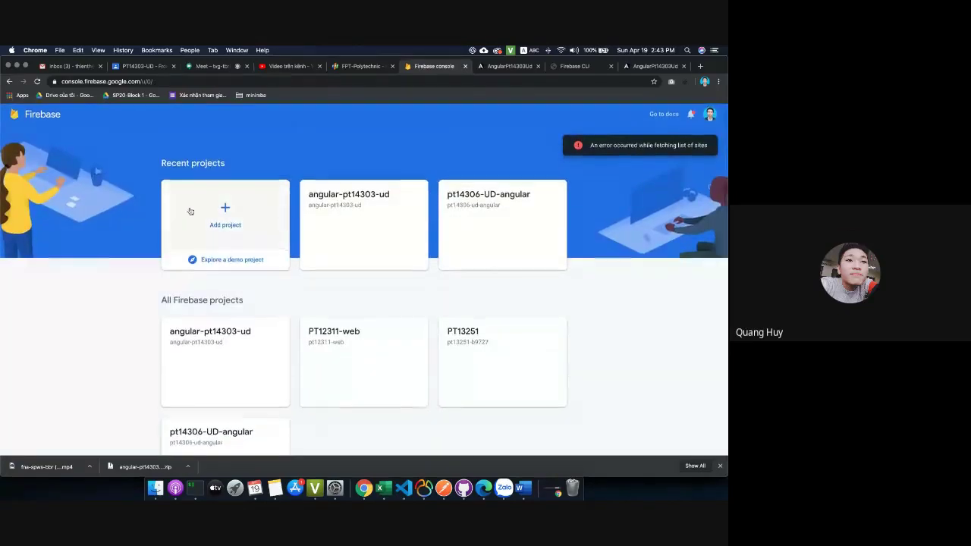
# Find PT12311-web among the remaining Firebase projects and delete it, agreeing to all four deletion conditions
pyautogui.scroll(-5, 234, 318)
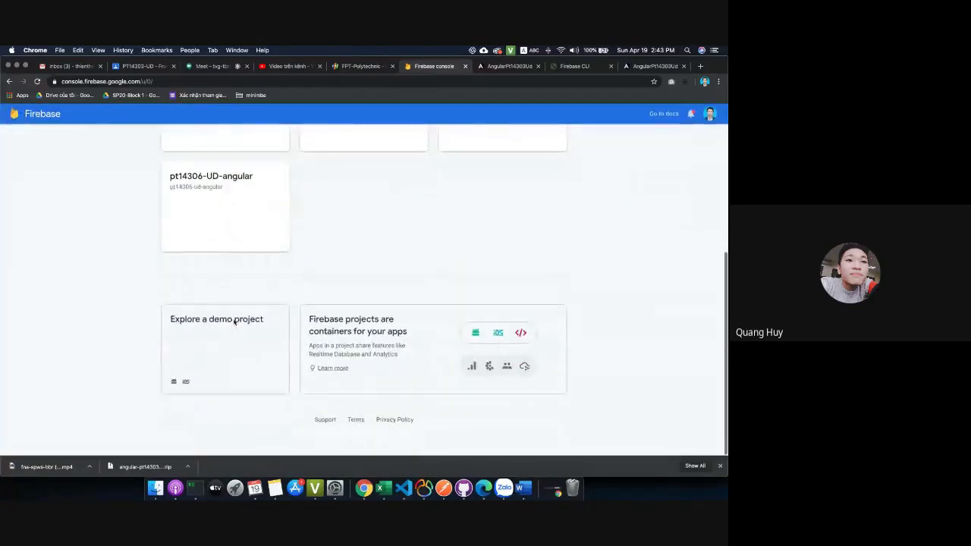
pyautogui.scroll(5, 234, 322)
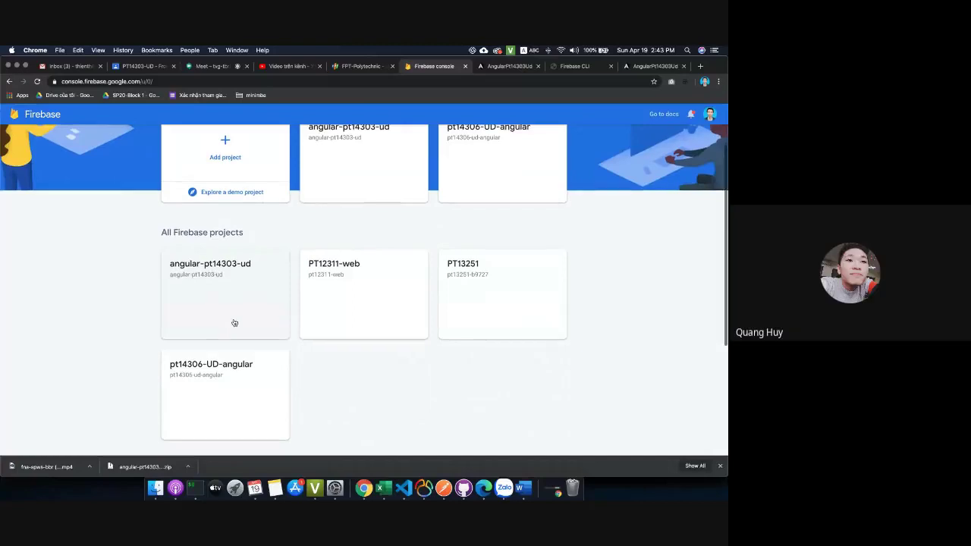
pyautogui.scroll(1, 233, 322)
pyautogui.click(371, 311)
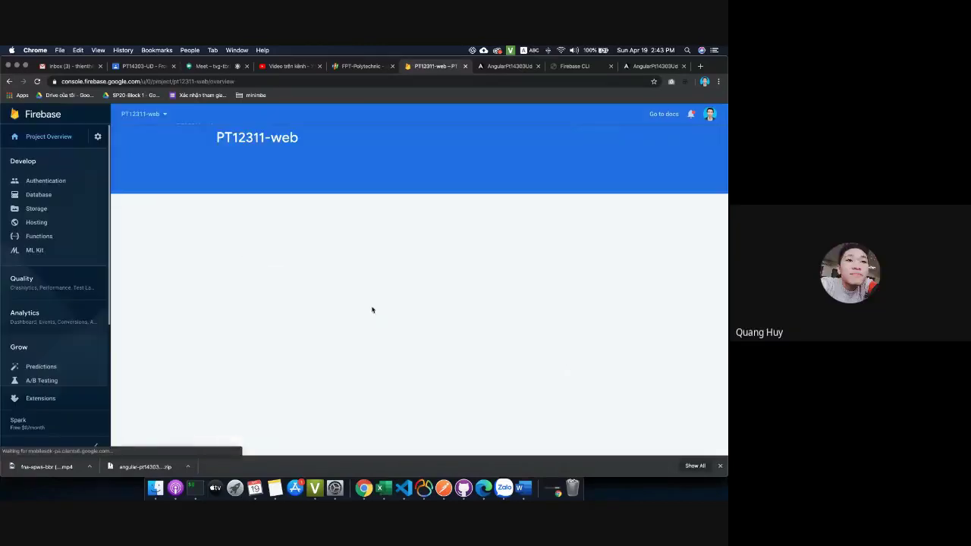
pyautogui.click(97, 136)
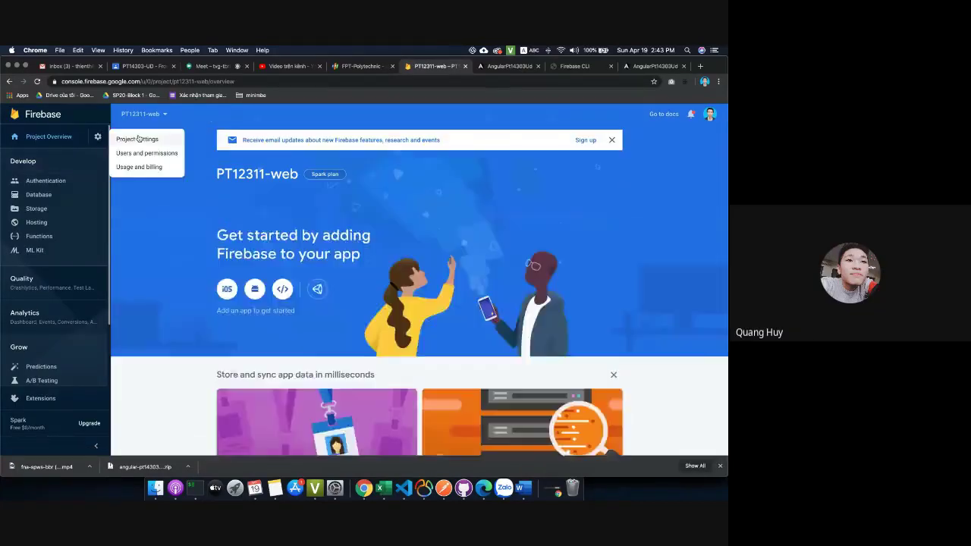
pyautogui.click(138, 139)
pyautogui.scroll(-3, 367, 377)
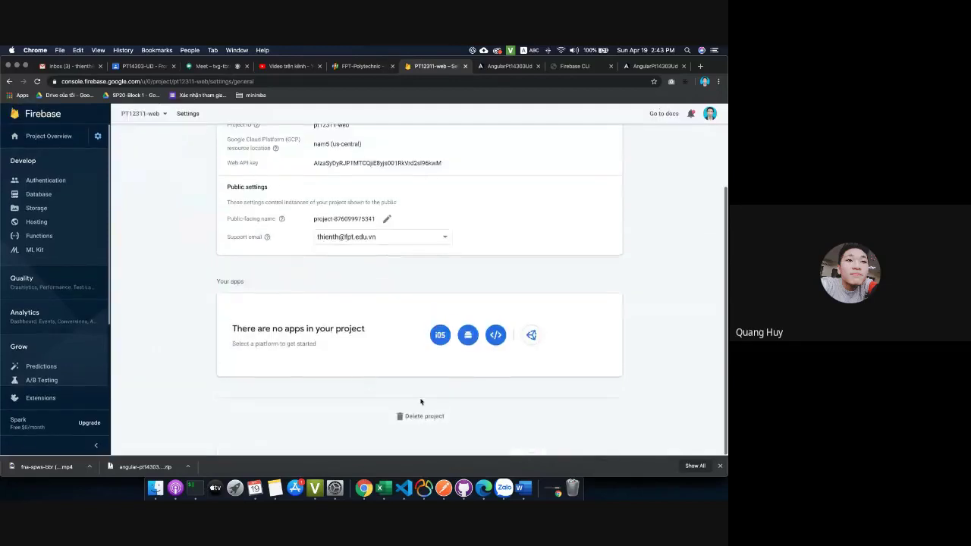
pyautogui.click(421, 416)
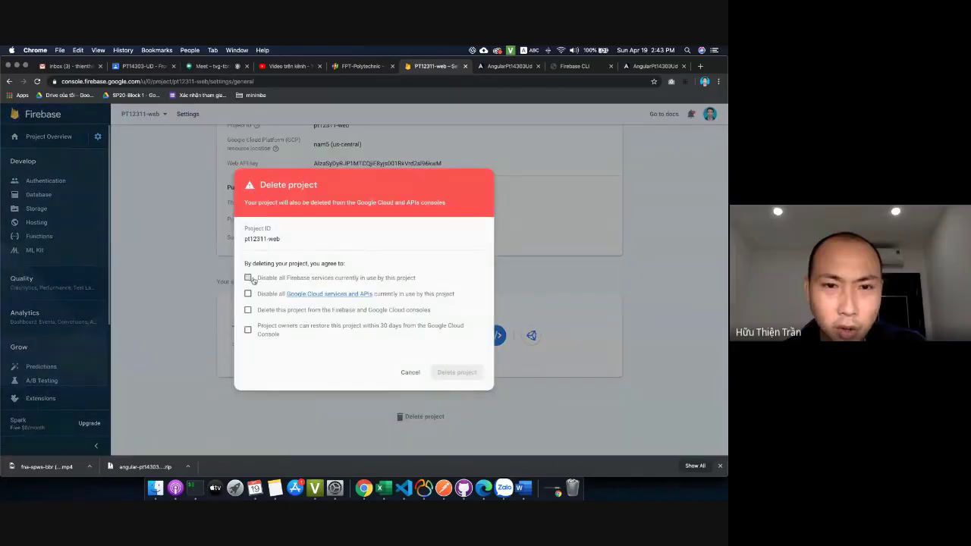
pyautogui.click(247, 277)
pyautogui.click(247, 293)
pyautogui.click(247, 309)
pyautogui.click(247, 329)
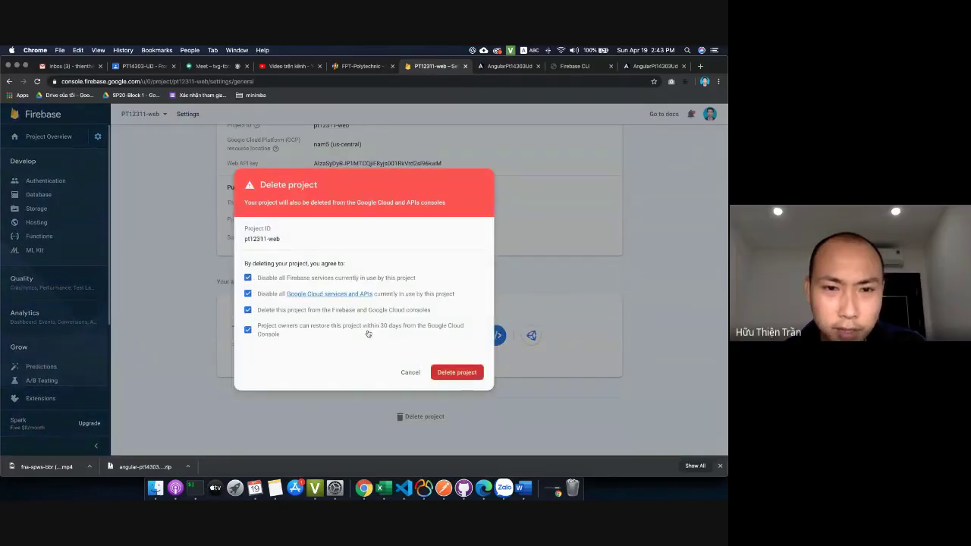
pyautogui.click(457, 372)
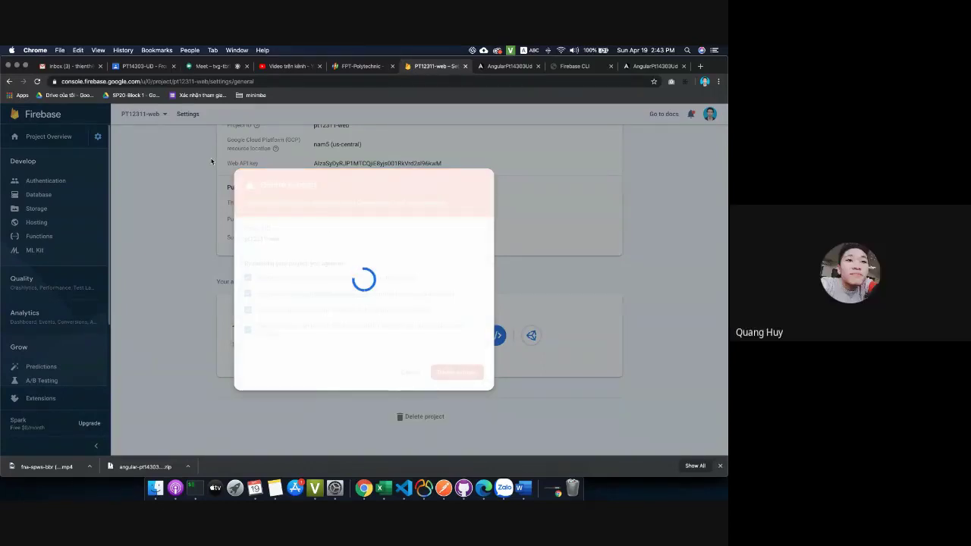
# Return to the Google Meet call and bring up class.service.ts in Visual Studio Code on the presented screen
pyautogui.click(212, 67)
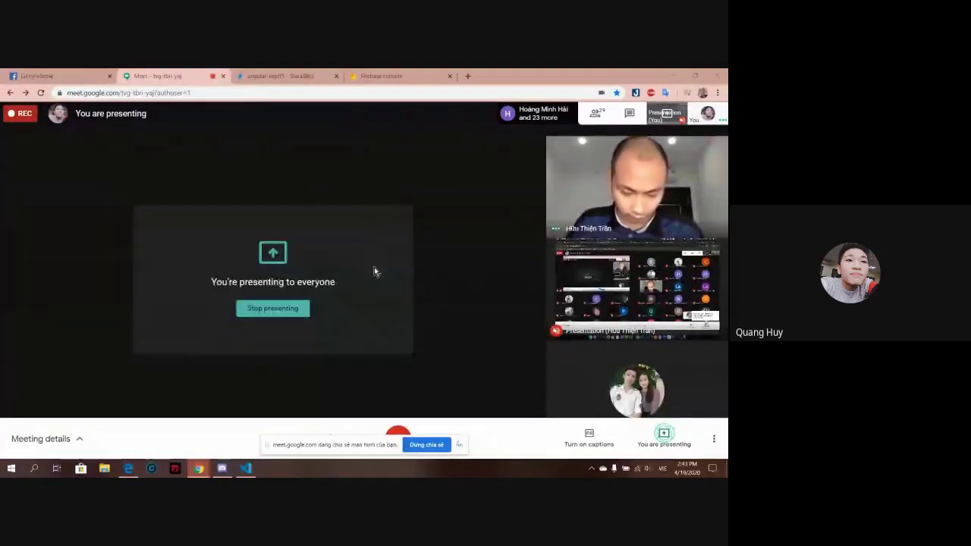
pyautogui.moveTo(246, 471)
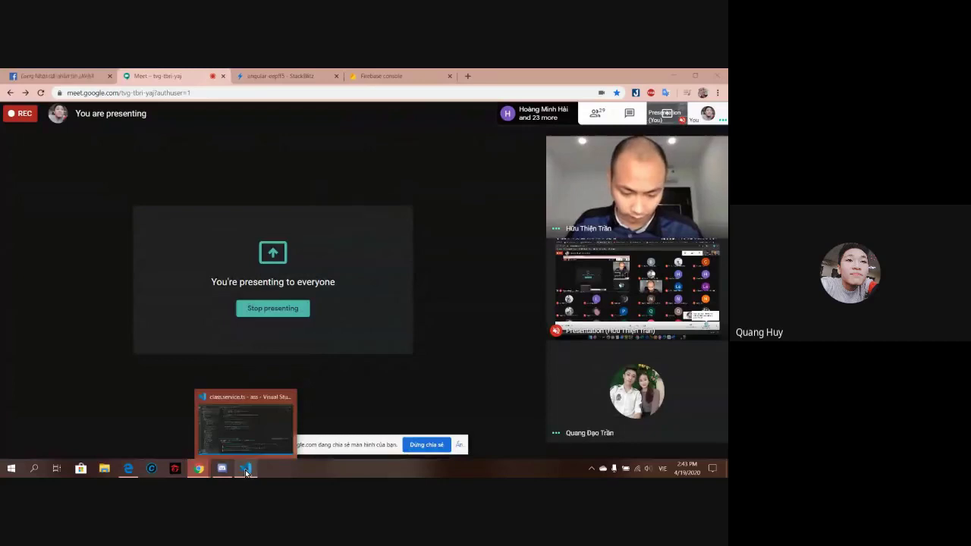
pyautogui.click(246, 469)
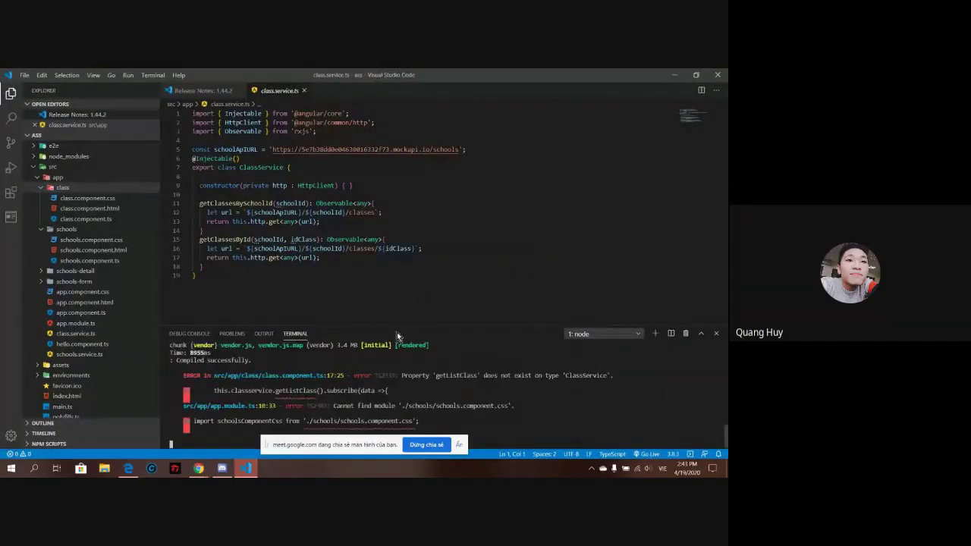
# Enlarge the terminal to read the Angular compile errors, and open class.component.ts at the line 17 error
pyautogui.moveTo(400, 327); pyautogui.dragTo(402, 202)
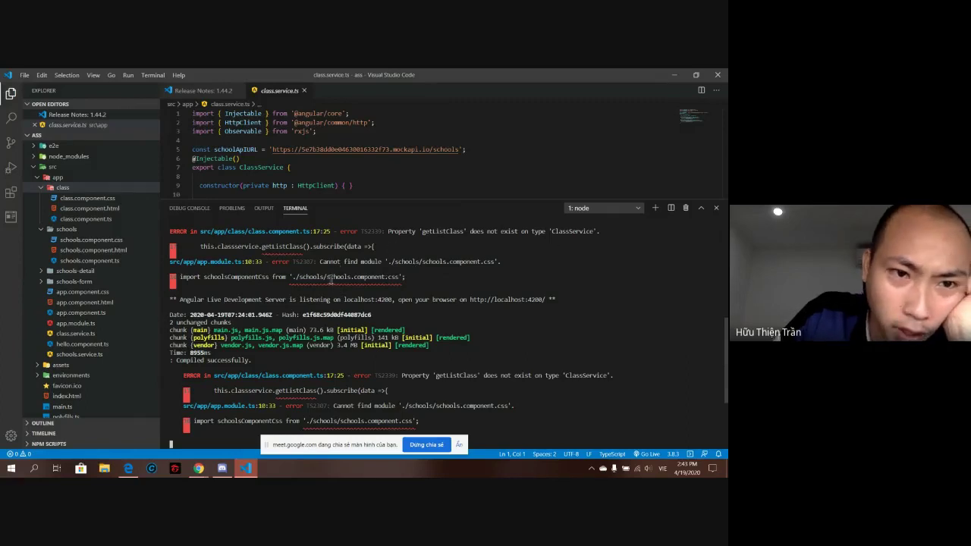
pyautogui.scroll(-2, 445, 339)
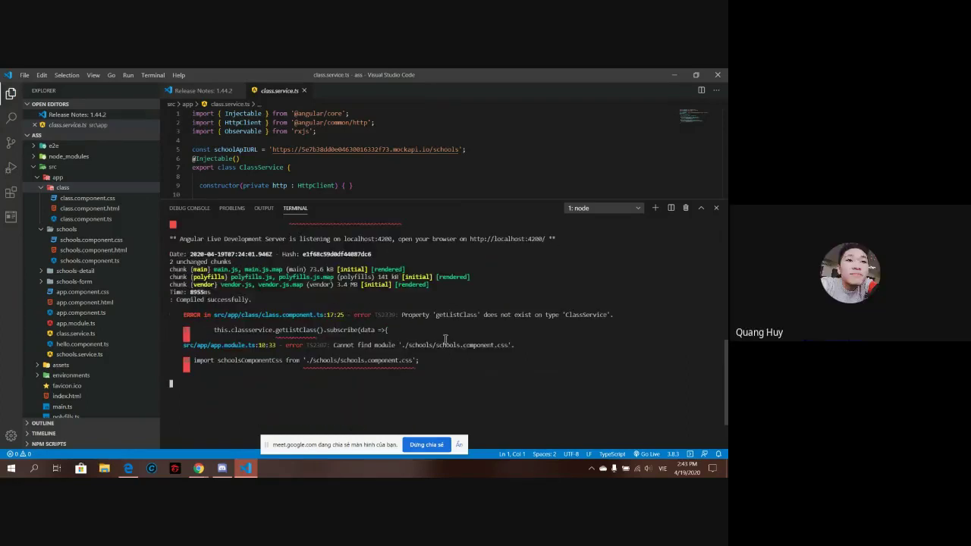
pyautogui.scroll(2, 445, 339)
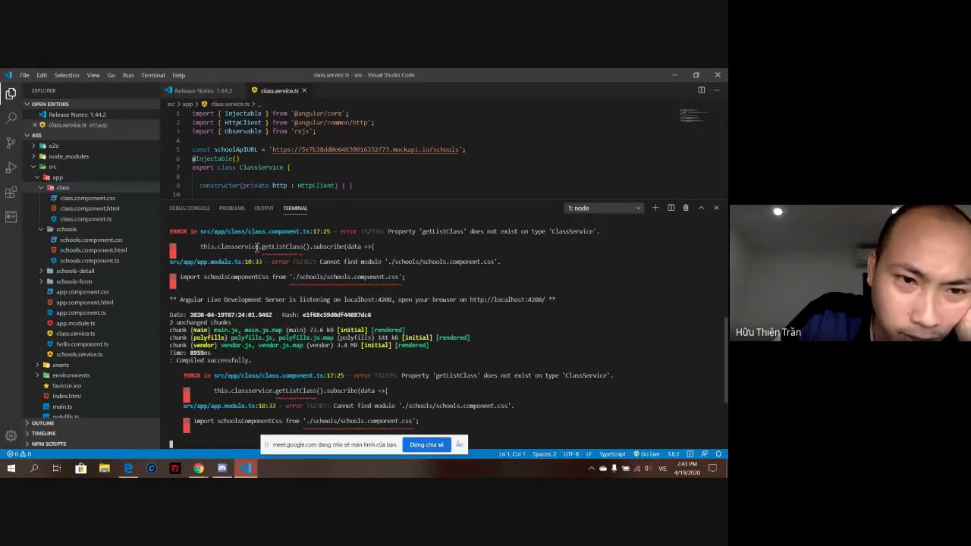
pyautogui.keyDown('ctrl'); pyautogui.click(238, 231); pyautogui.keyUp('ctrl')
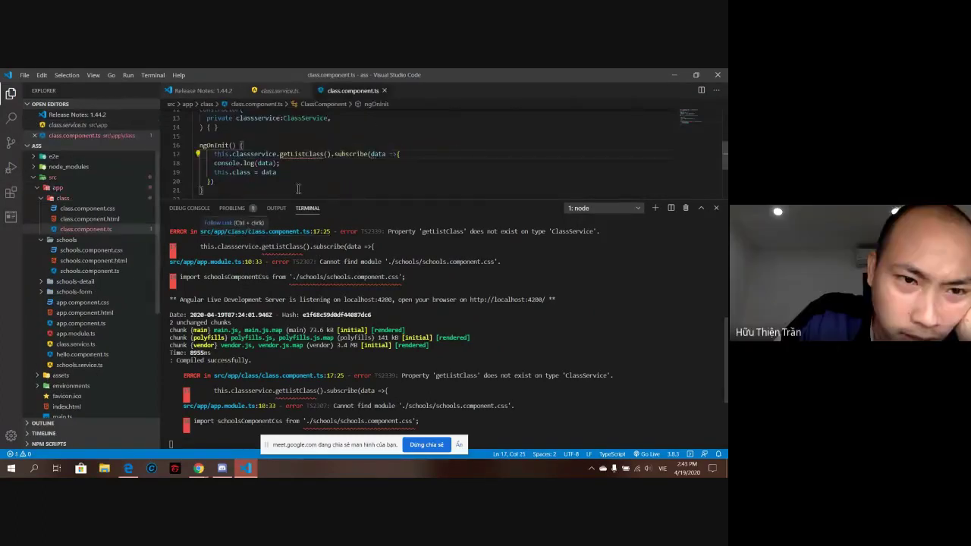
# Inspect the getListClass error in class.component.ts and compare the call with the methods defined in class.service.ts
pyautogui.moveTo(345, 198); pyautogui.dragTo(349, 352)
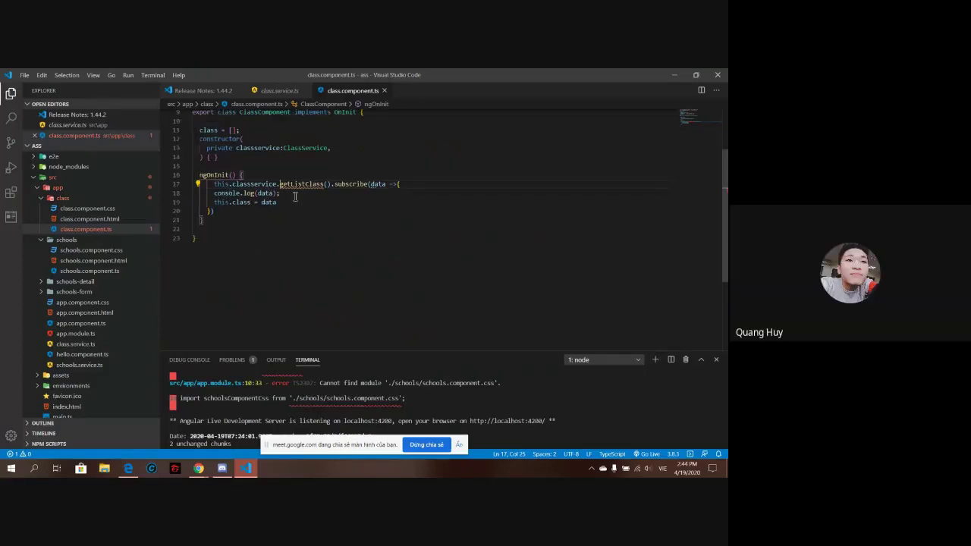
pyautogui.moveTo(301, 186)
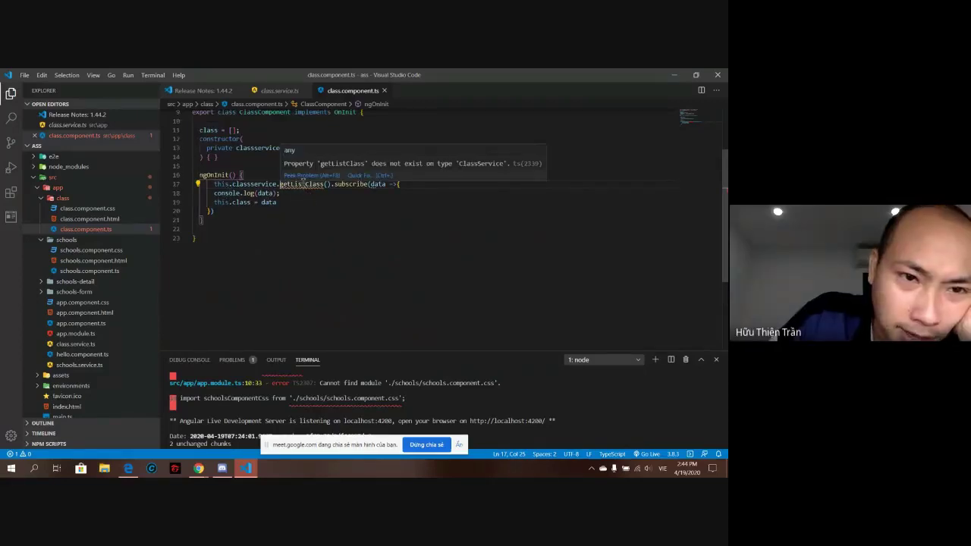
pyautogui.click(73, 344)
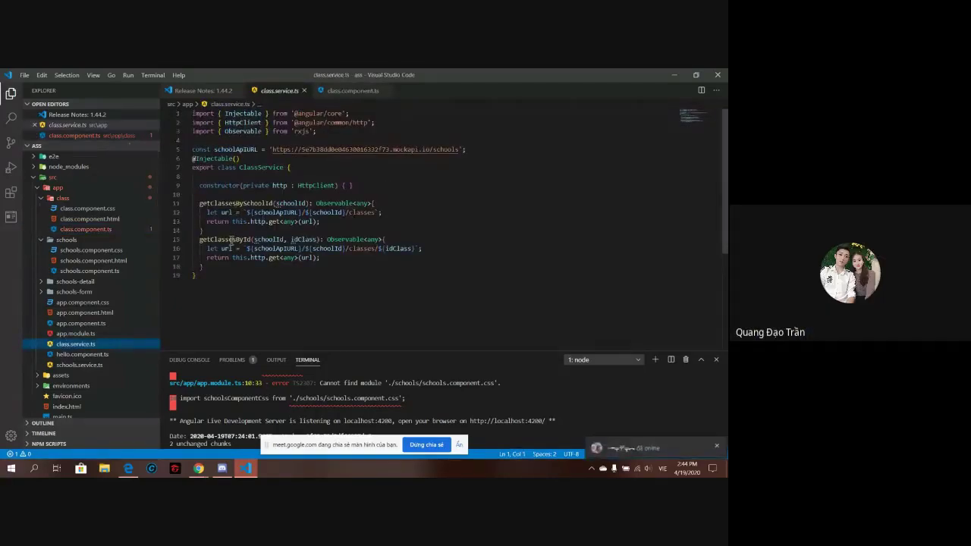
pyautogui.moveTo(232, 239)
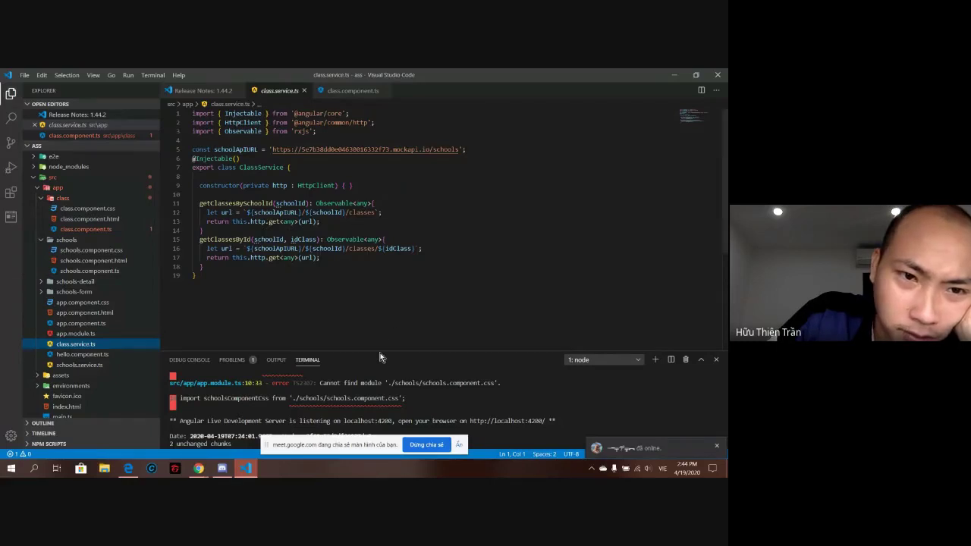
# Reread the compile errors for class.component.ts and app.module.ts in the enlarged terminal, then shrink the terminal again
pyautogui.moveTo(379, 349); pyautogui.dragTo(379, 222)
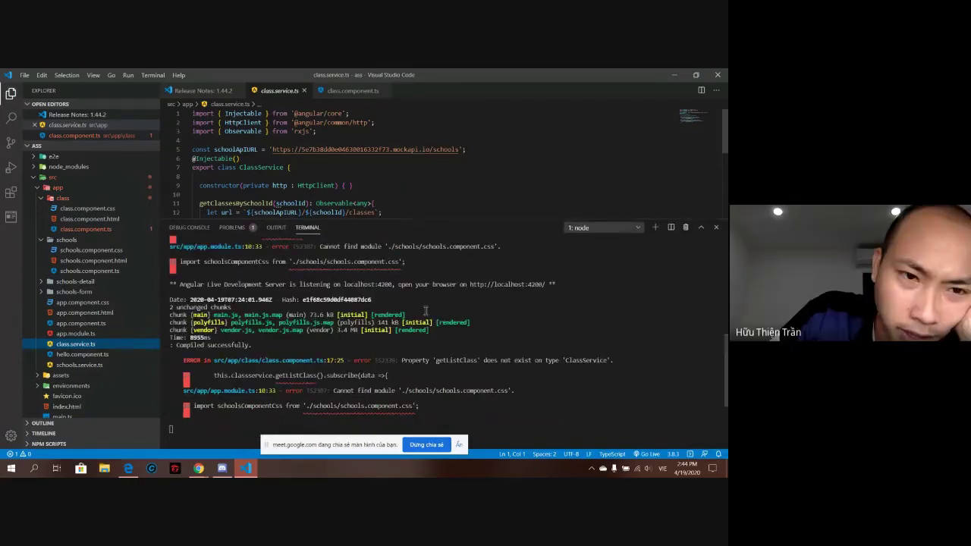
pyautogui.scroll(2, 418, 332)
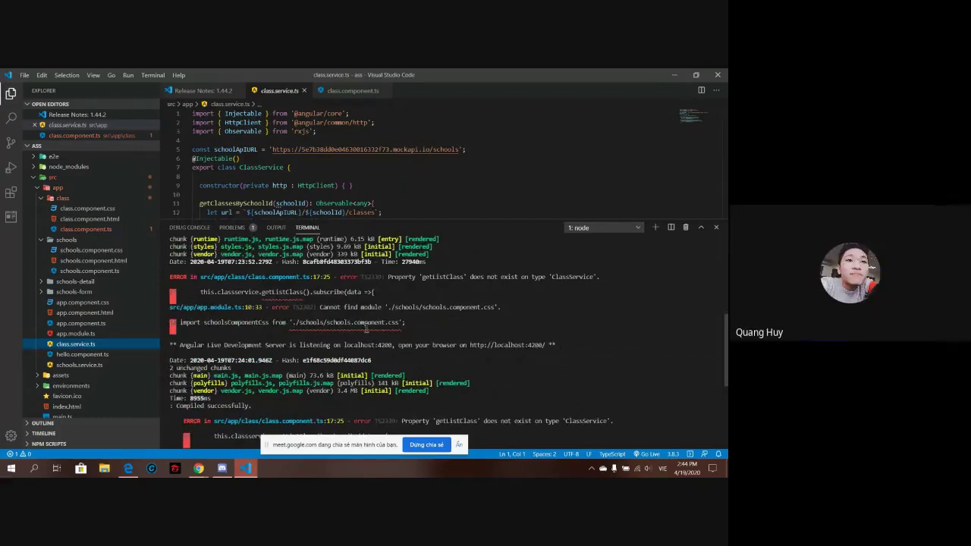
pyautogui.scroll(-4, 388, 322)
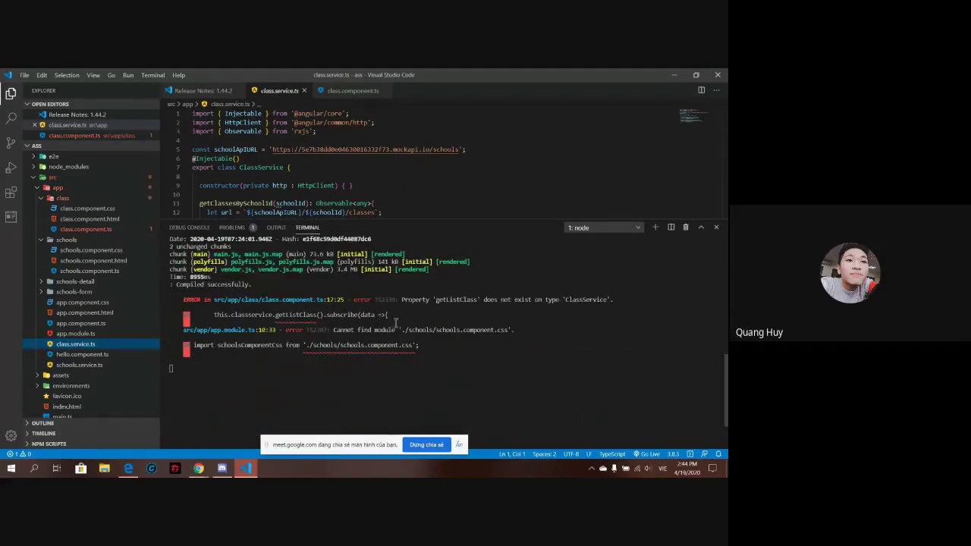
pyautogui.moveTo(409, 221); pyautogui.dragTo(384, 353)
# Stop sharing the screen with the Google Meet call
pyautogui.moveTo(198, 467)
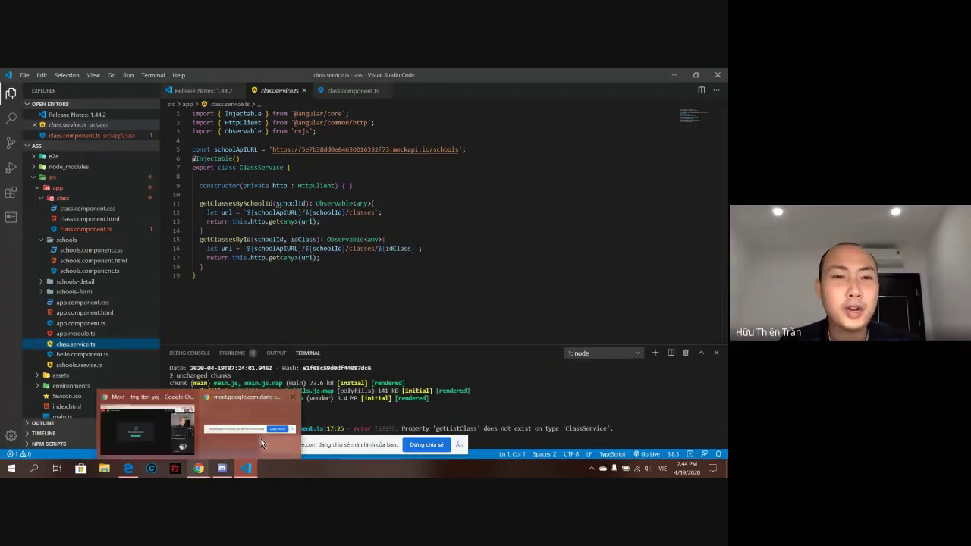
pyautogui.click(380, 239)
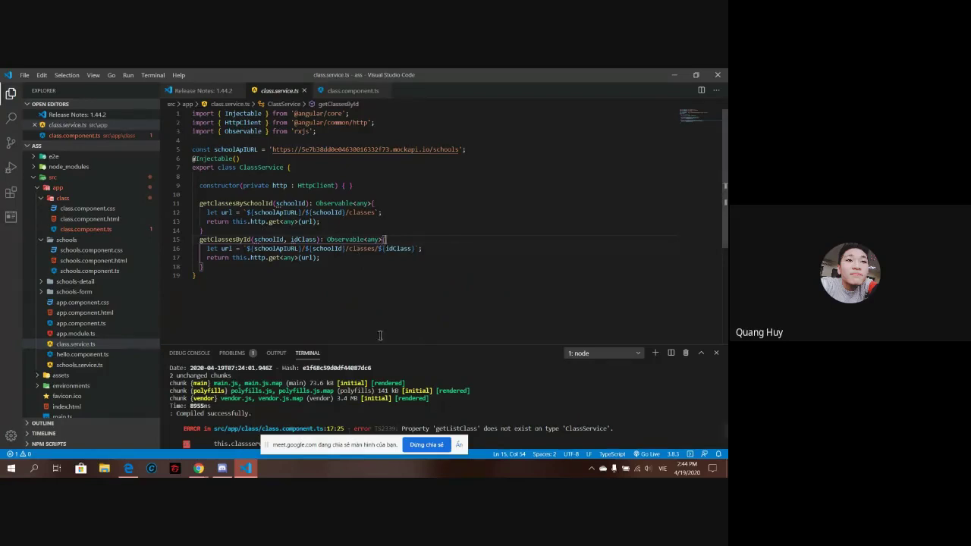
pyautogui.click(426, 445)
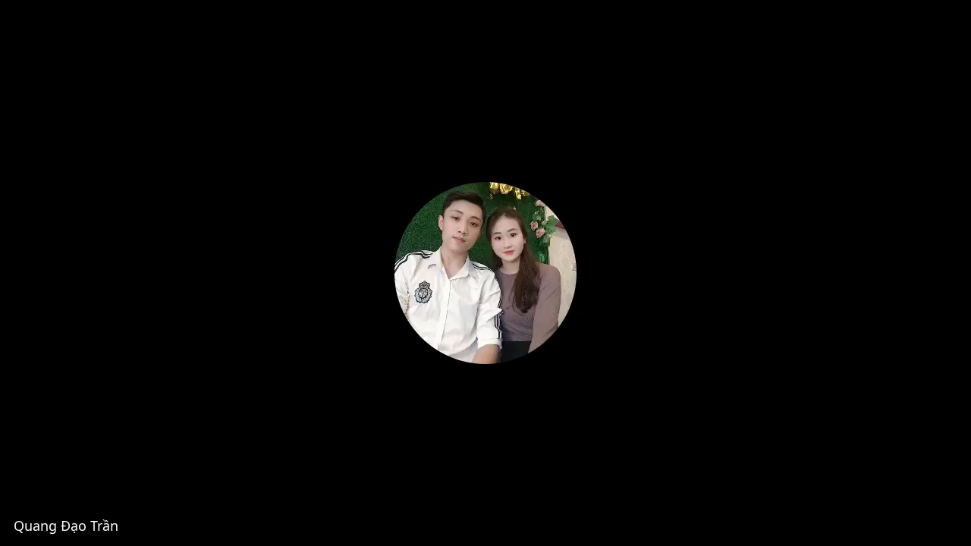
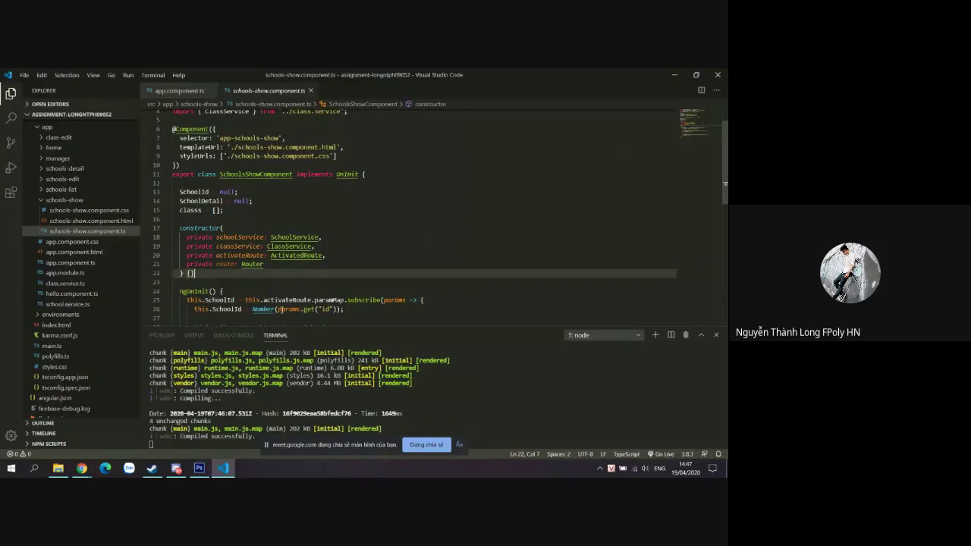
# Review the constructor and ngOnInit code in schools-show.component.ts and collapse the schools-show folder
pyautogui.scroll(-1, 279, 310)
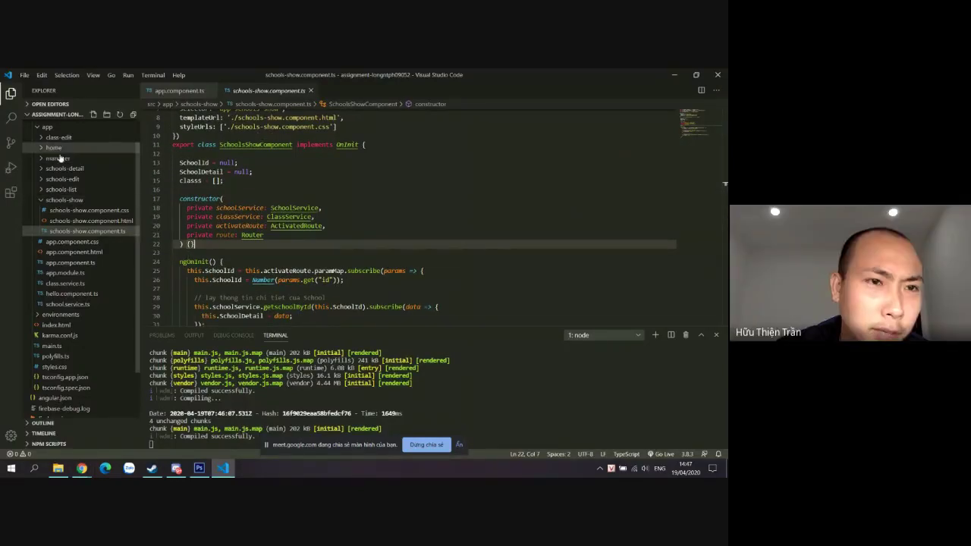
pyautogui.click(49, 201)
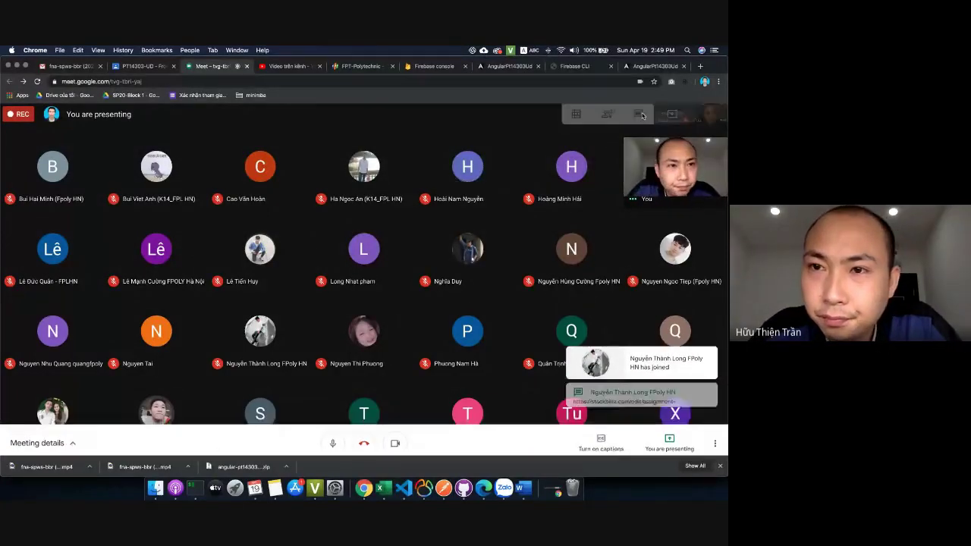
# Open the student's StackBlitz assignment link from the meeting chat and download the project
pyautogui.click(637, 114)
pyautogui.click(654, 205)
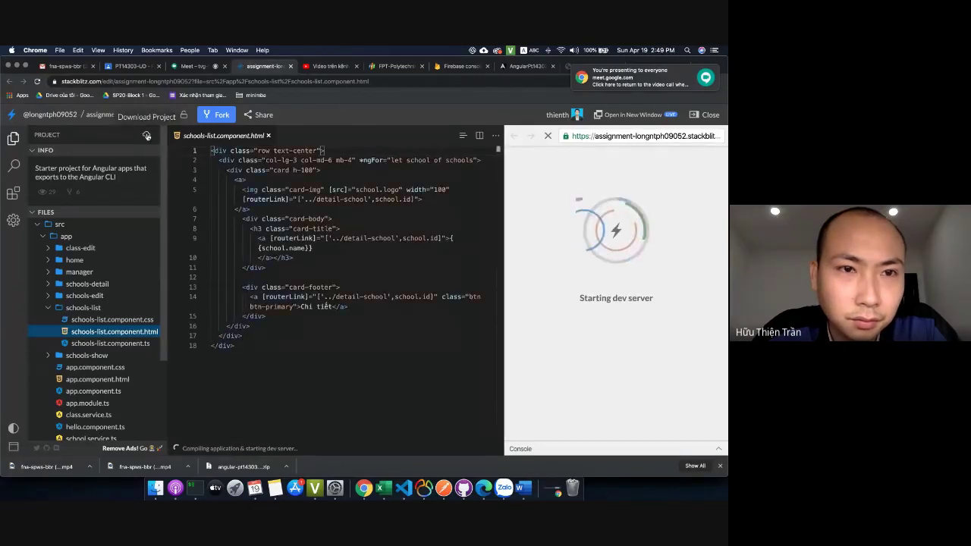
pyautogui.click(147, 135)
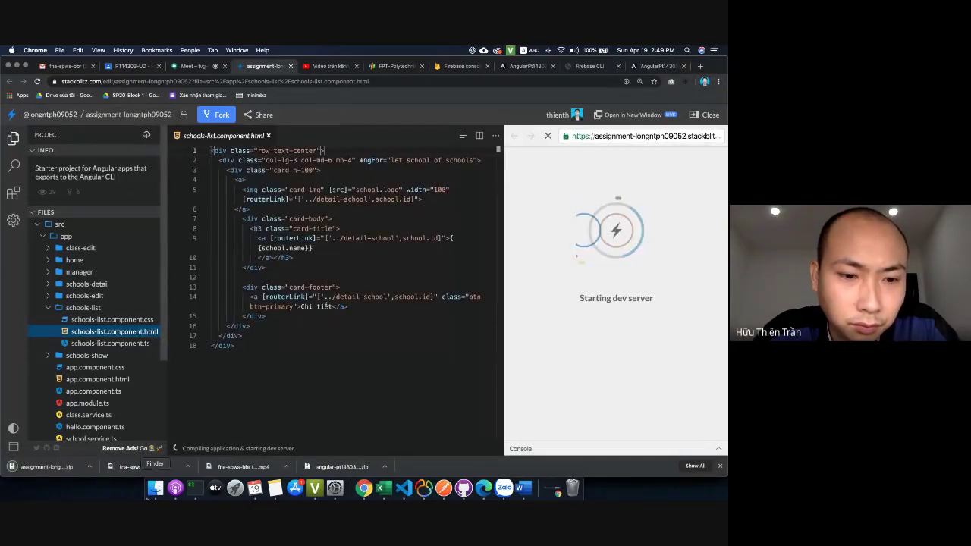
# Open the Downloads folder in Finder and move the duplicate recording "fna-spws-bbr (2020-04-18 at 22_02 GMT-7) (1).mp4" to the Trash
pyautogui.click(155, 487)
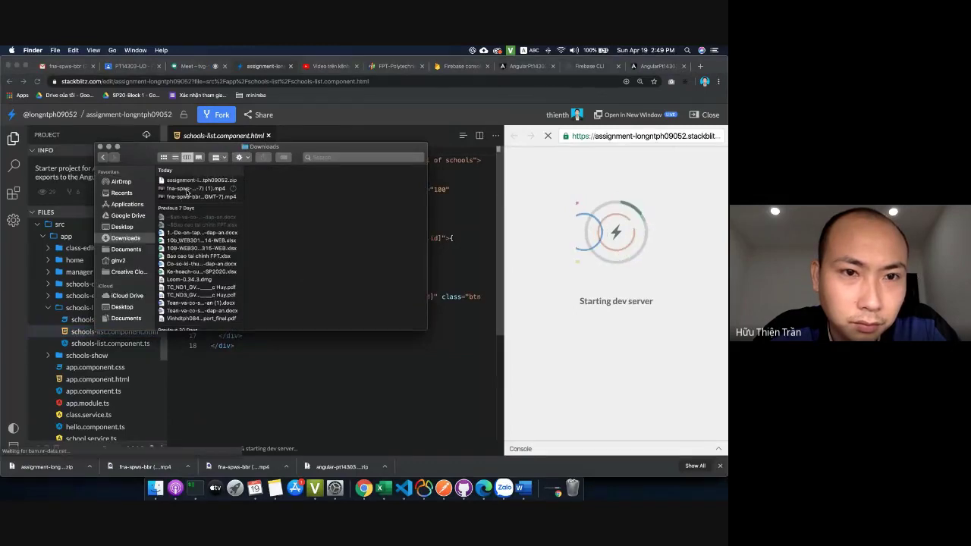
pyautogui.click(205, 189)
pyautogui.rightClick(206, 190)
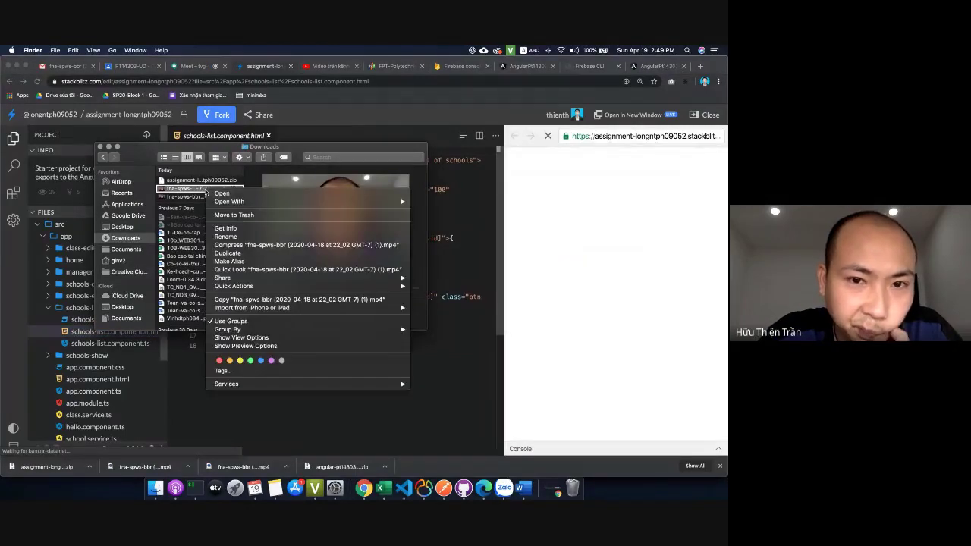
pyautogui.click(249, 215)
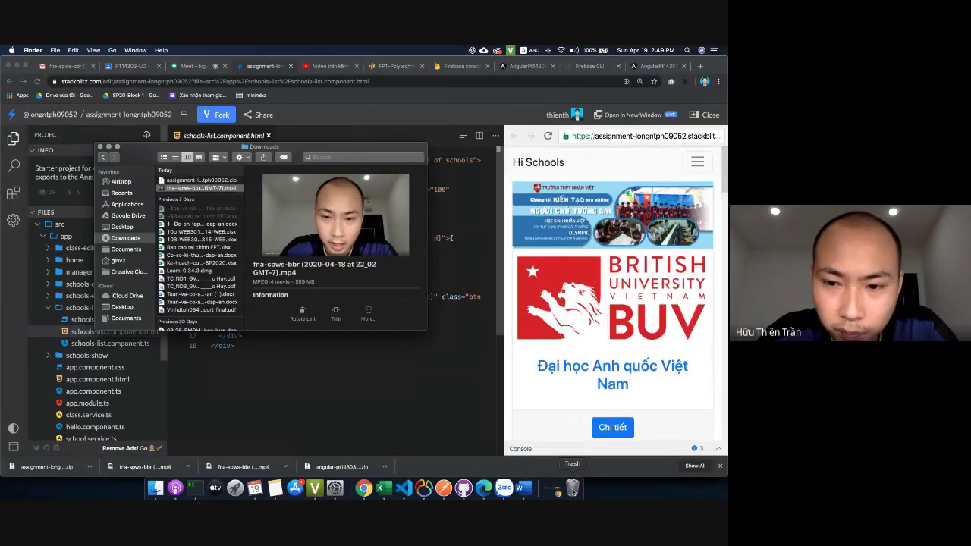
# Check the discarded duplicate recording in the Trash against the copy in Downloads, and close the Trash window
pyautogui.click(571, 488)
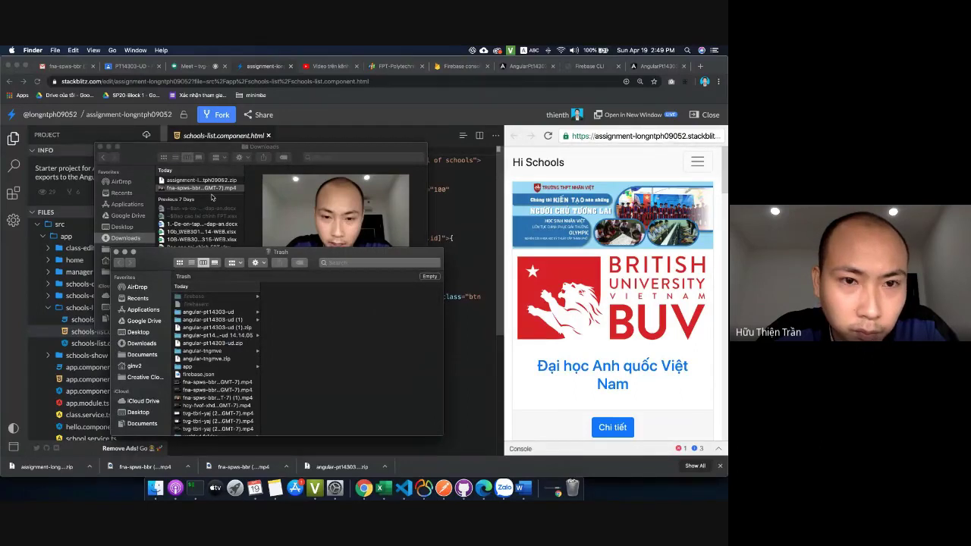
pyautogui.click(213, 195)
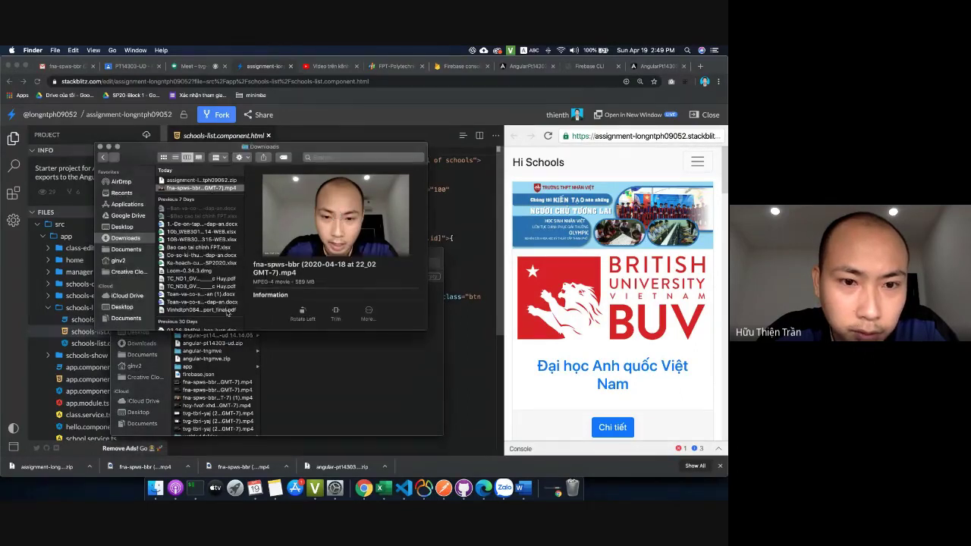
pyautogui.click(273, 356)
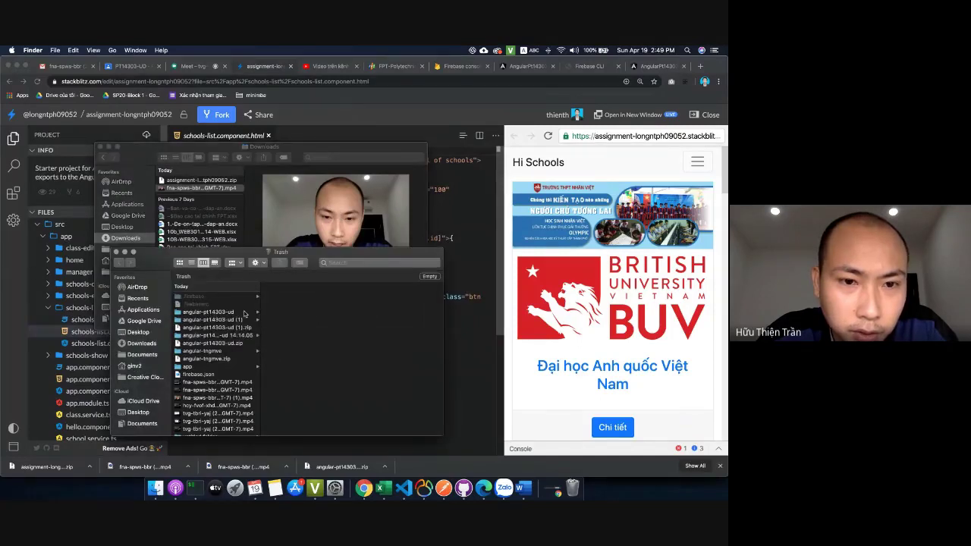
pyautogui.click(230, 396)
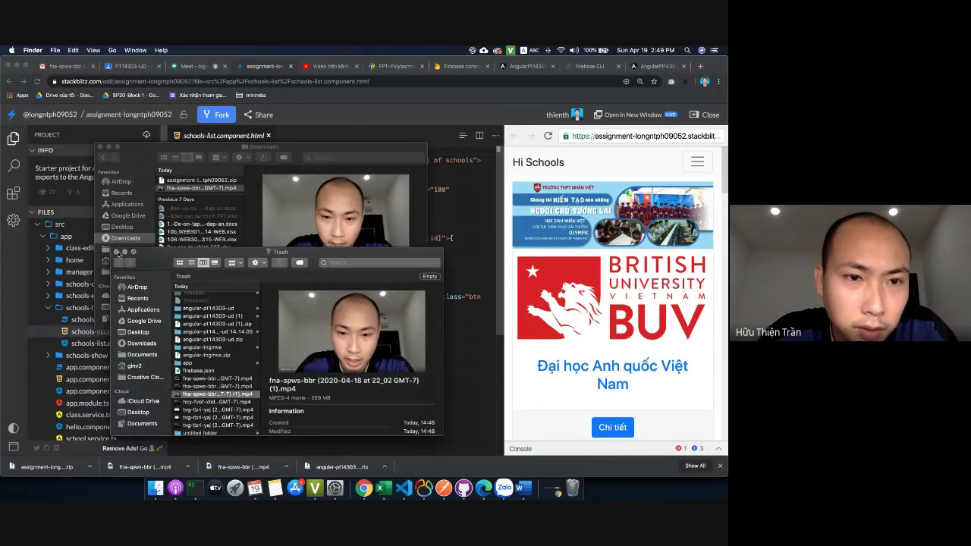
pyautogui.click(117, 252)
# Upload the remaining fna-spws-bbr recording from Downloads to the YouTube Studio channel
pyautogui.click(320, 66)
pyautogui.press('super+Tab')
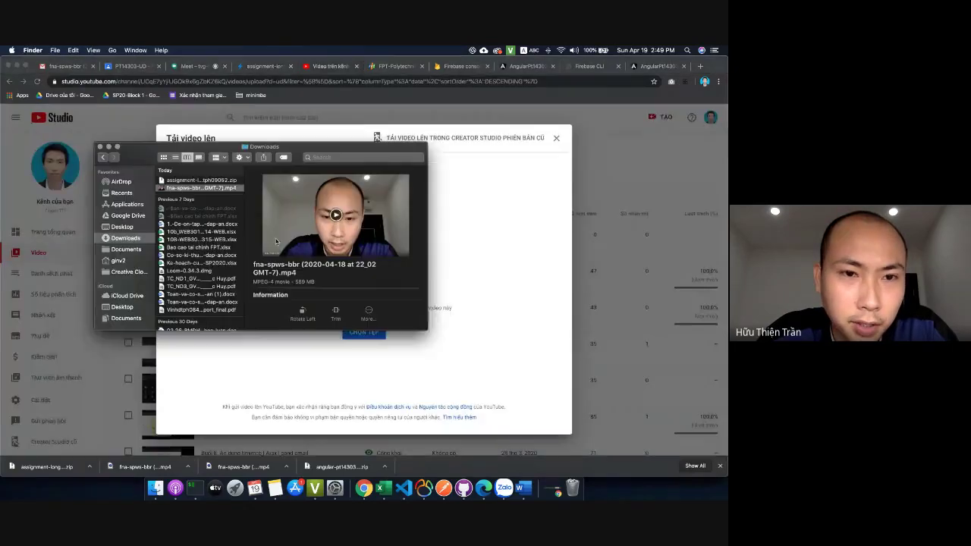
pyautogui.moveTo(207, 190); pyautogui.dragTo(383, 223)
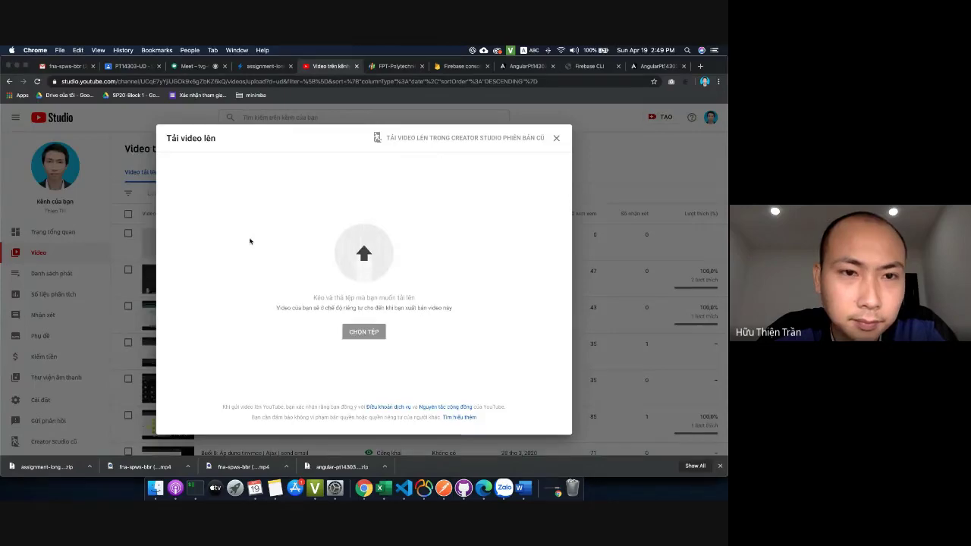
# Extract the student's downloaded assignment zip and place the Downloads window beside the angular-pt14303-ud project tree in VS Code
pyautogui.press('super+Tab')
pyautogui.doubleClick(194, 181)
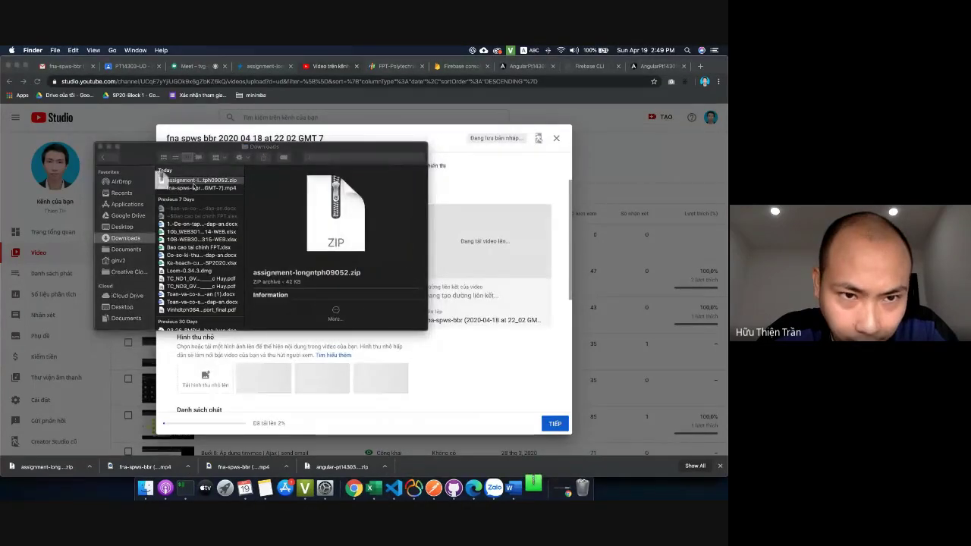
pyautogui.click(393, 488)
pyautogui.click(146, 488)
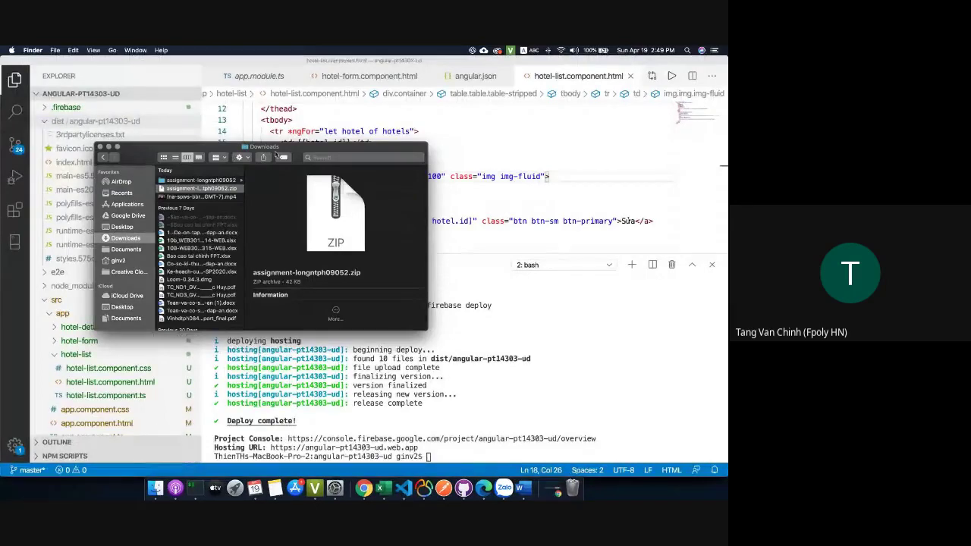
pyautogui.moveTo(279, 150); pyautogui.dragTo(570, 216)
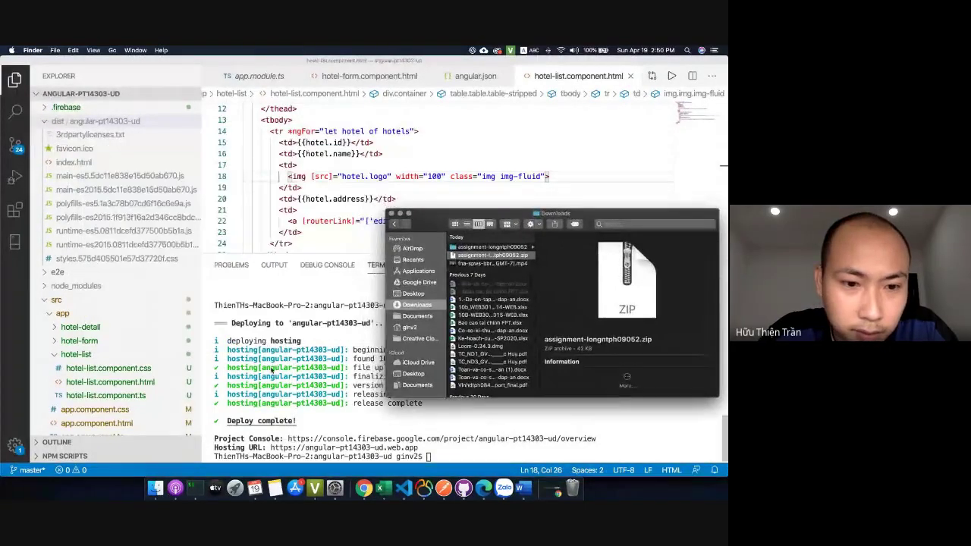
# Open a second Finder window and browse to the 03.angular folder in the home folder
pyautogui.rightClick(154, 489)
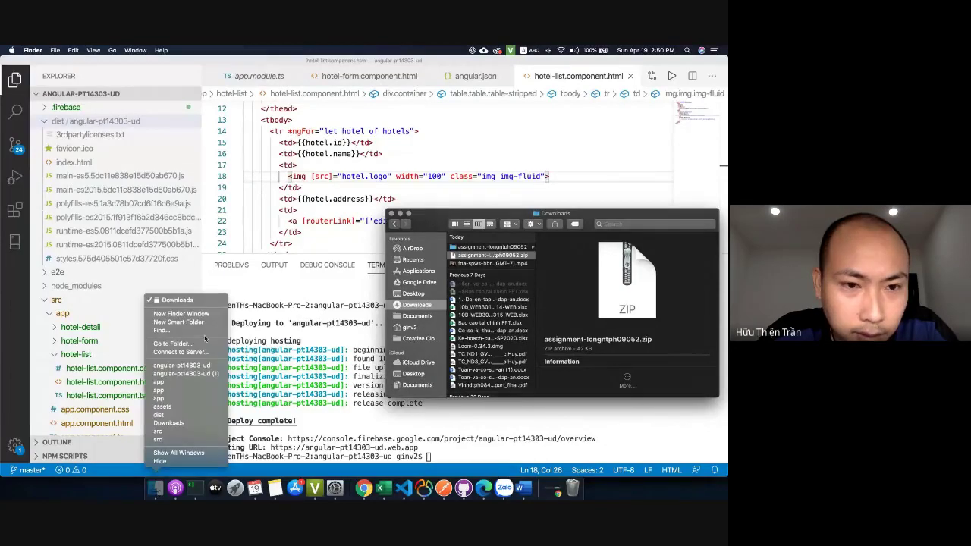
pyautogui.click(195, 314)
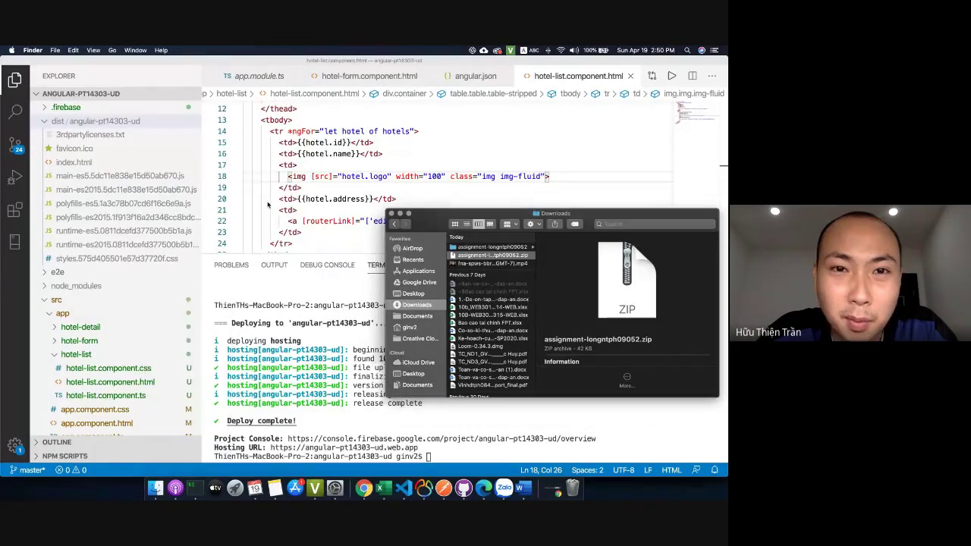
pyautogui.moveTo(286, 155); pyautogui.dragTo(251, 135)
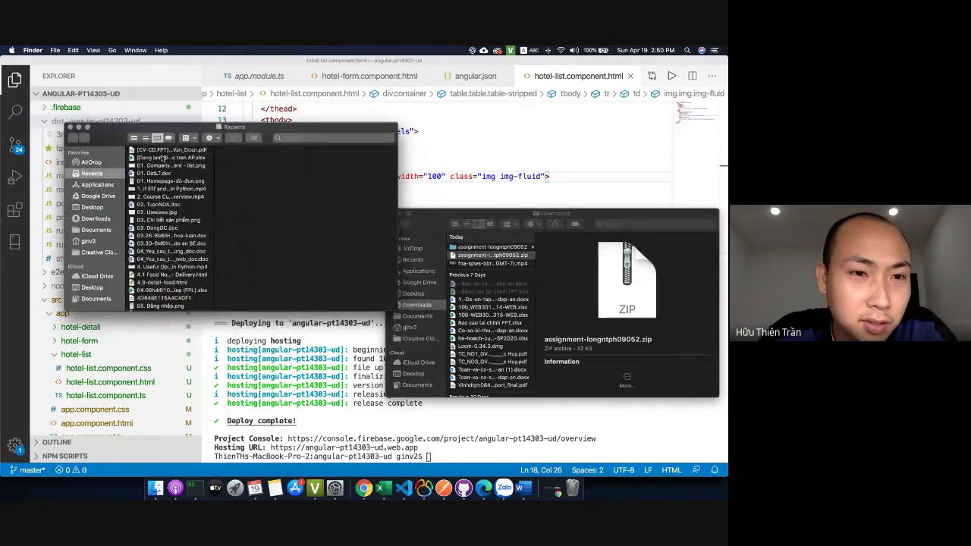
pyautogui.click(98, 218)
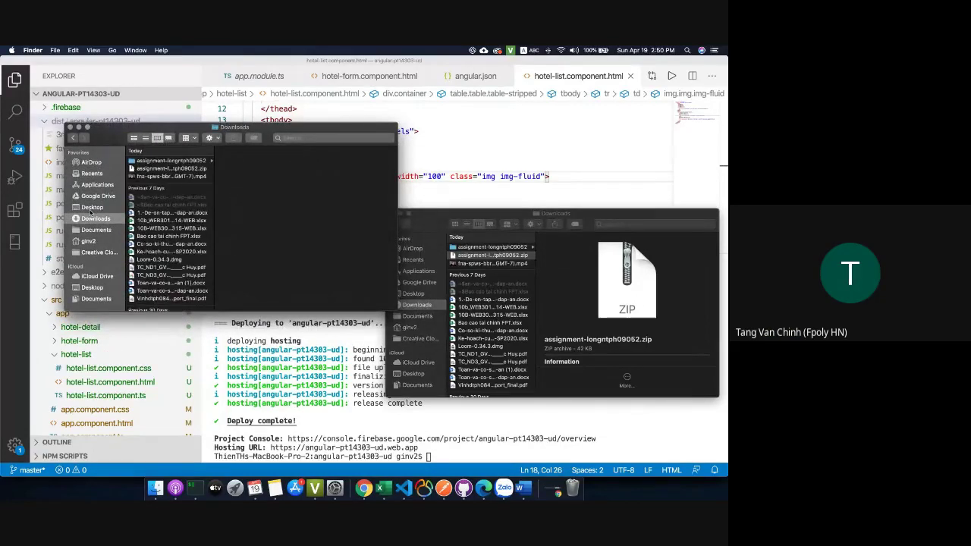
pyautogui.click(97, 242)
pyautogui.scroll(-2, 169, 262)
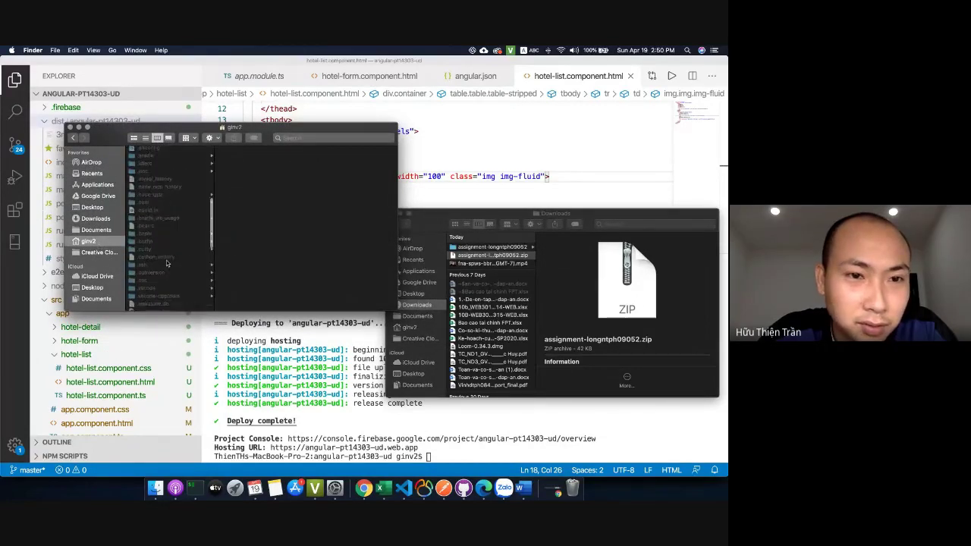
pyautogui.click(146, 208)
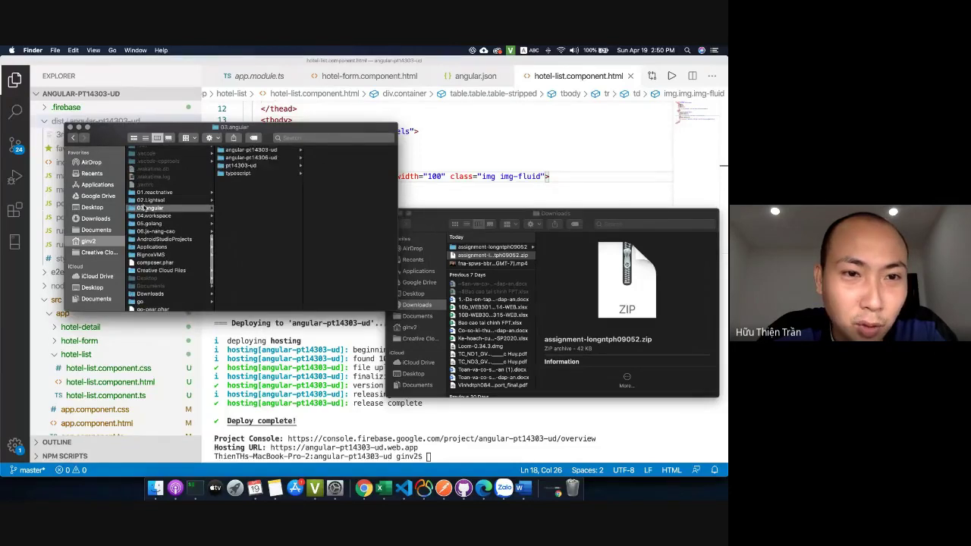
# Move the pt14303-ud project folder inside 03.angular to the Trash
pyautogui.click(252, 168)
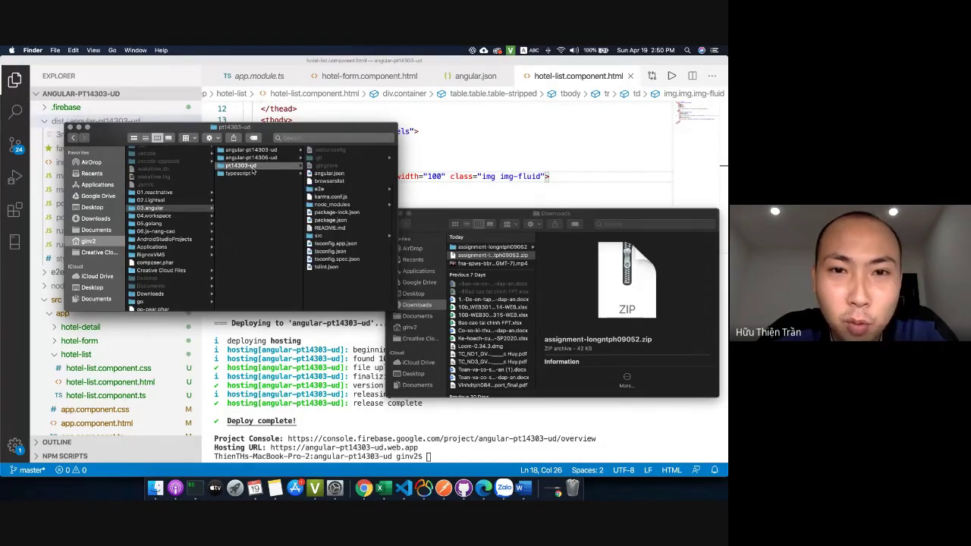
pyautogui.rightClick(254, 172)
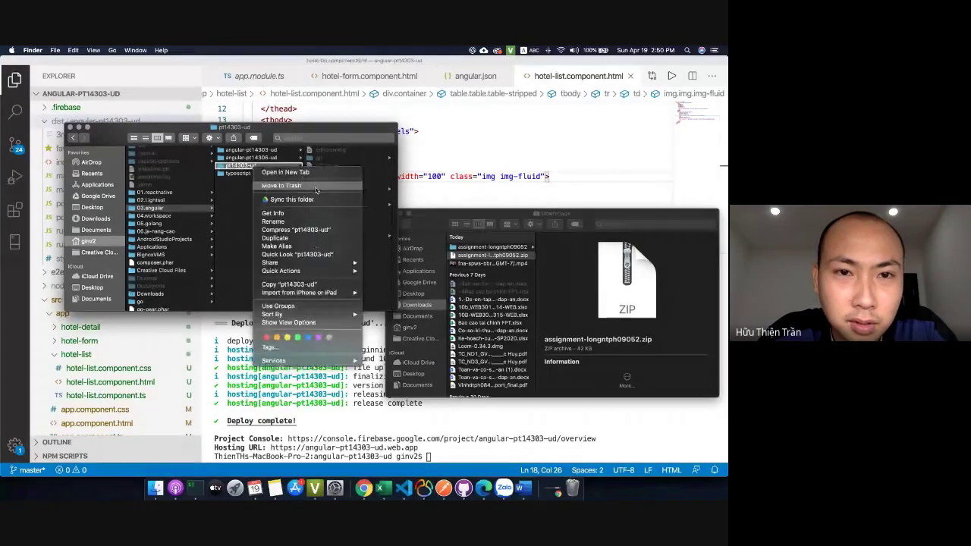
pyautogui.click(317, 190)
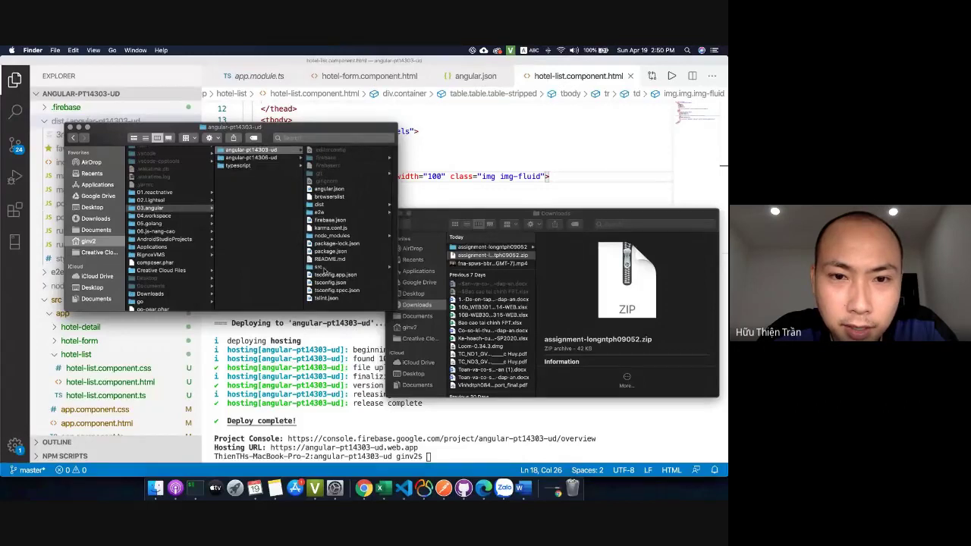
# Rename the app folder inside the src folder of angular-pt14303-ud as app2
pyautogui.click(322, 267)
pyautogui.click(324, 150)
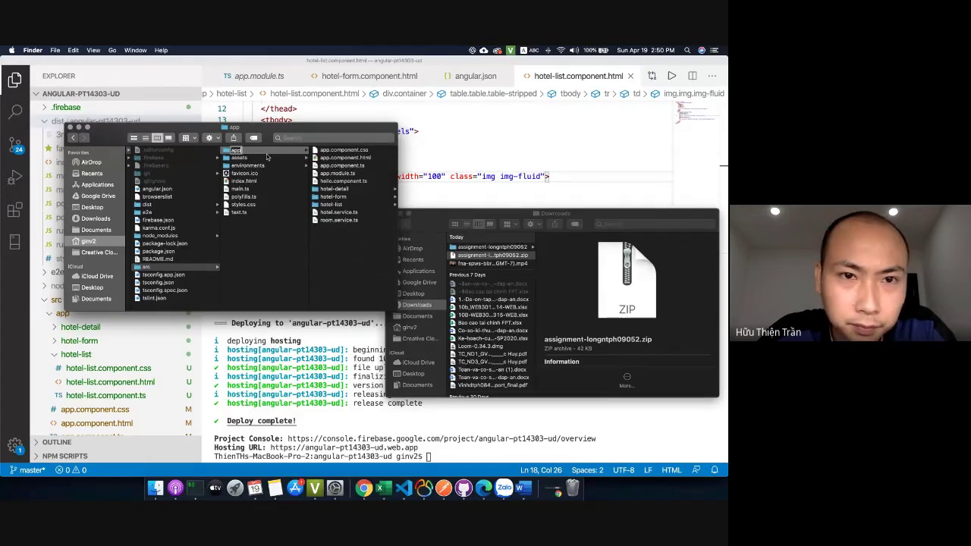
pyautogui.write('2')
pyautogui.press('Return')
# Copy the app folder from the extracted assignment's src folder into the src folder of angular-pt14303-ud
pyautogui.click(429, 241)
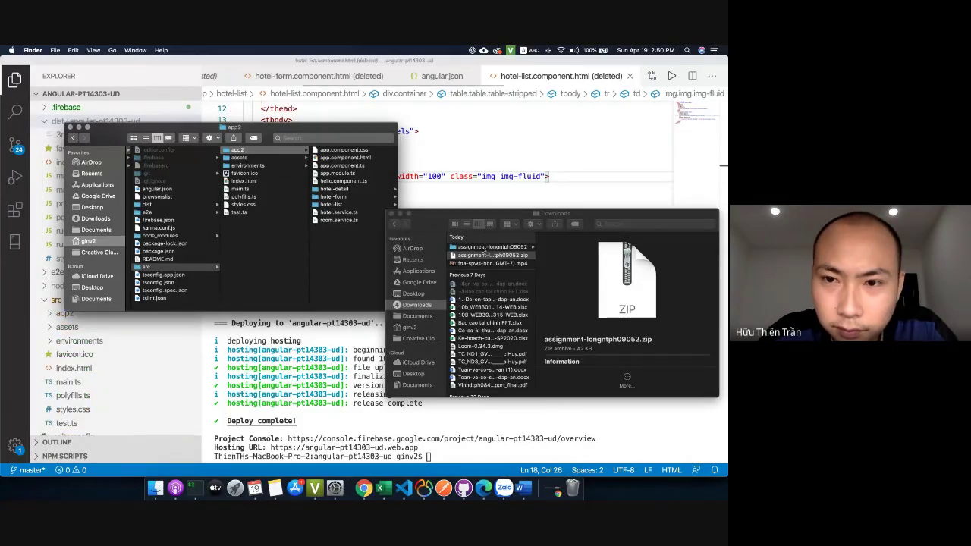
pyautogui.click(507, 248)
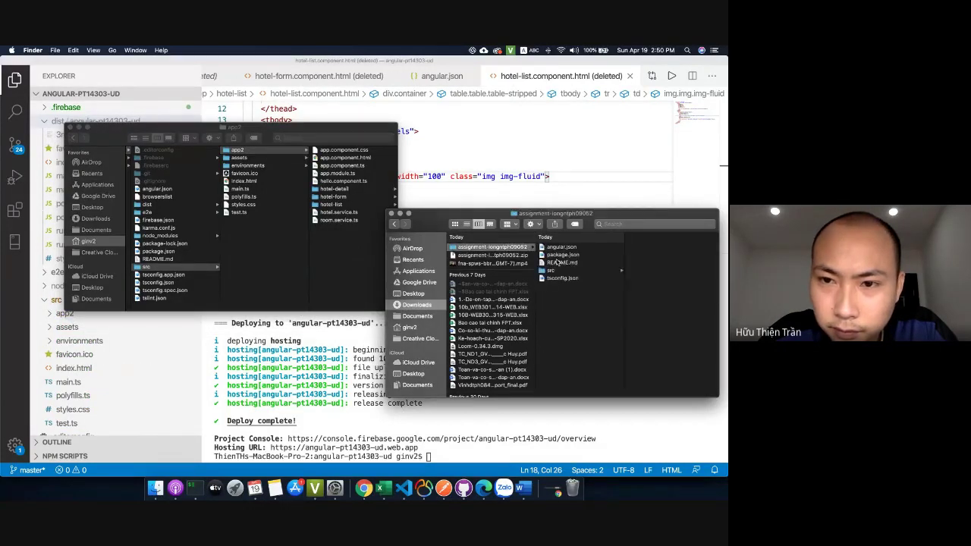
pyautogui.click(562, 271)
pyautogui.click(636, 248)
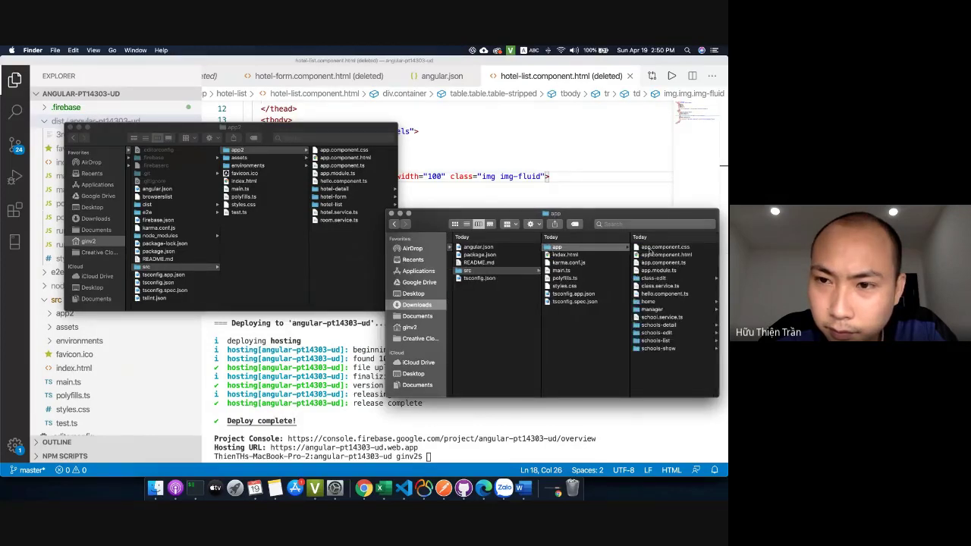
pyautogui.rightClick(571, 249)
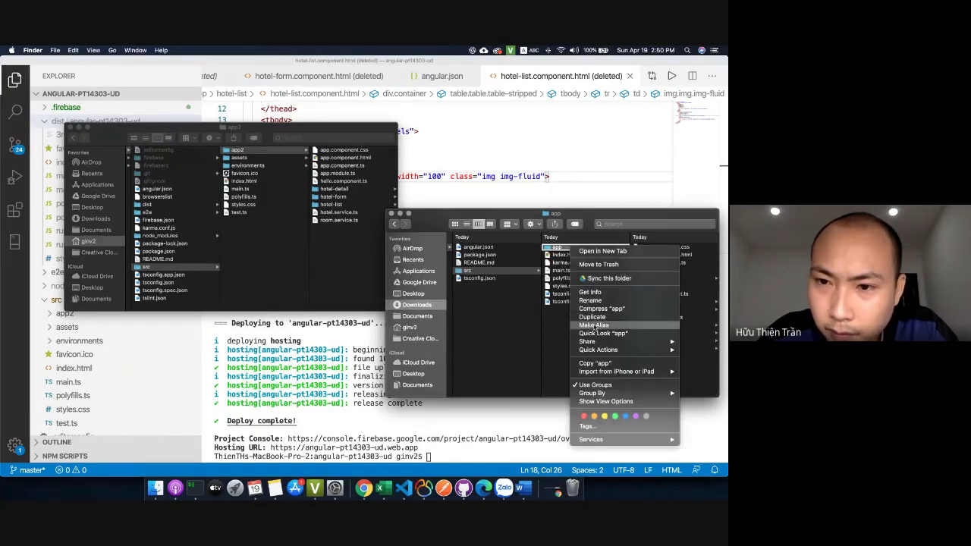
pyautogui.click(595, 363)
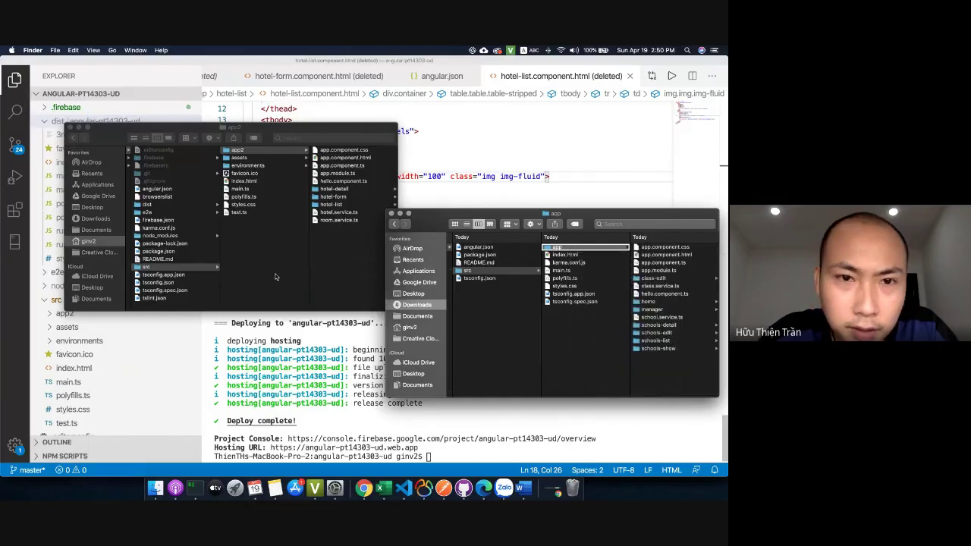
pyautogui.click(258, 249)
pyautogui.rightClick(257, 249)
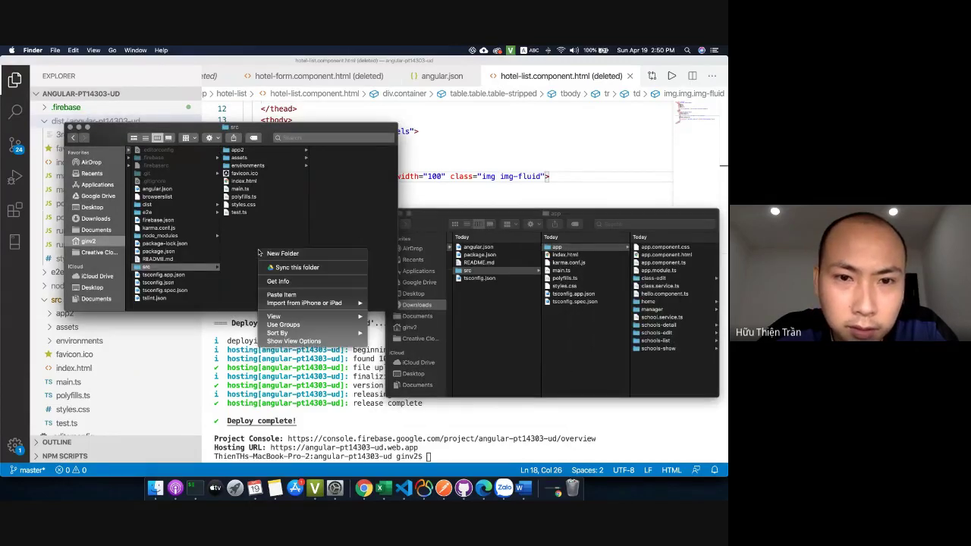
pyautogui.click(302, 295)
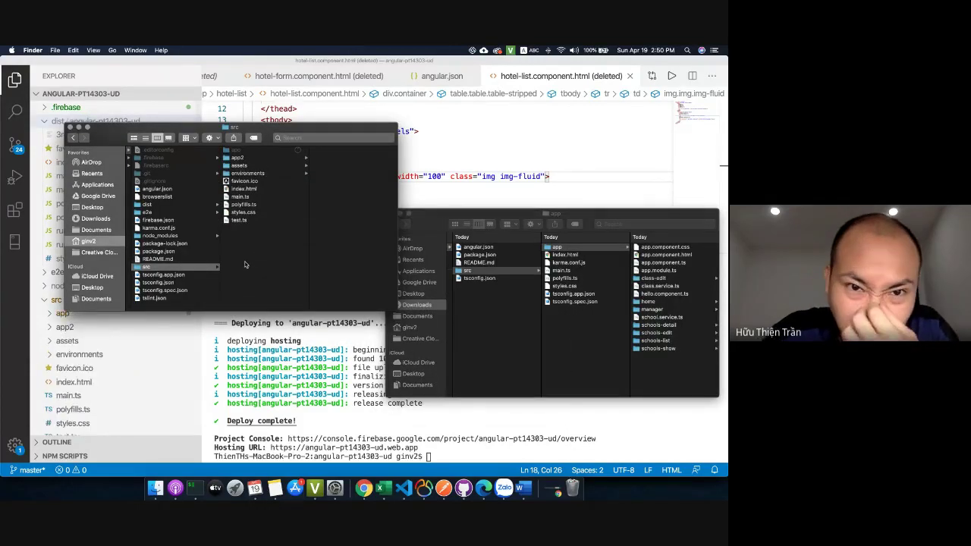
# Expand the new app folder in VS Code and compare the root tag in index.html with the selector in app.component.ts
pyautogui.click(497, 158)
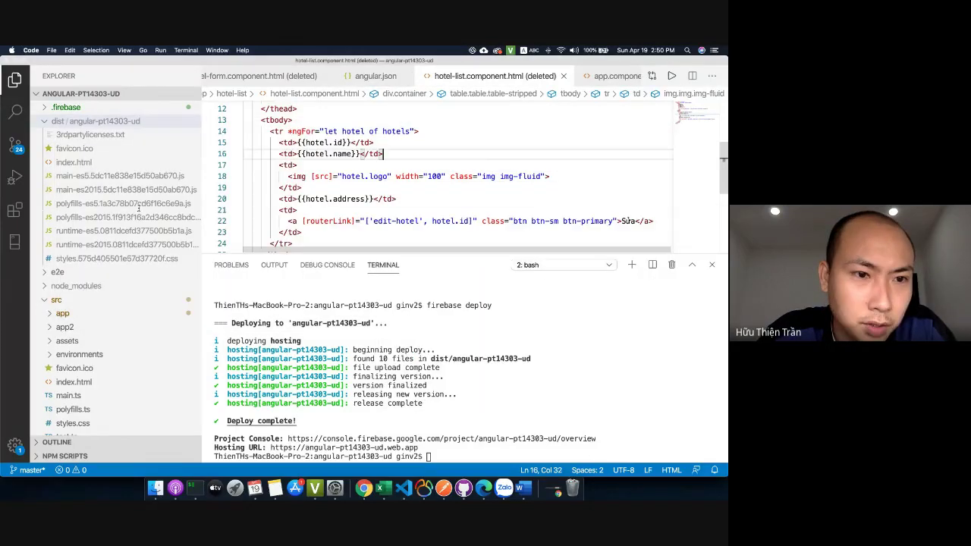
pyautogui.click(63, 313)
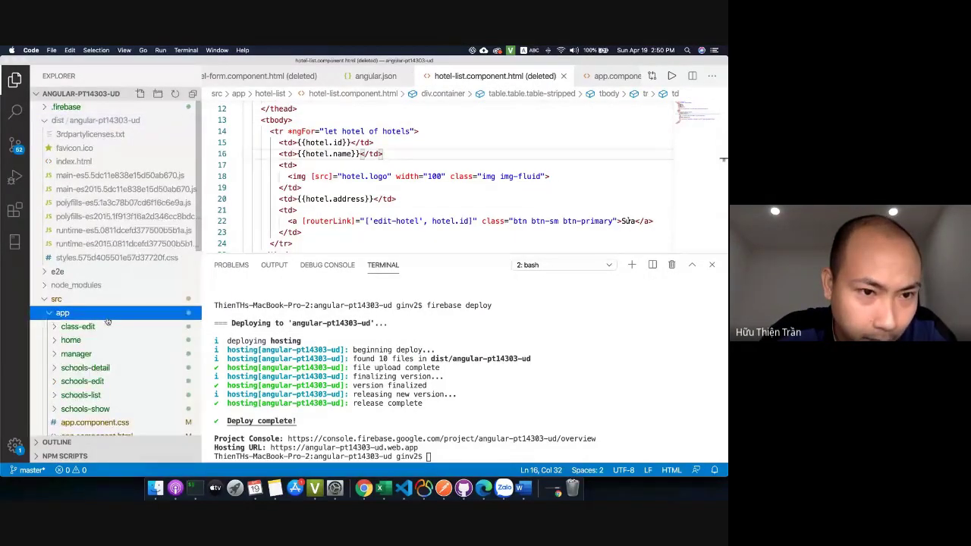
pyautogui.scroll(-6, 95, 319)
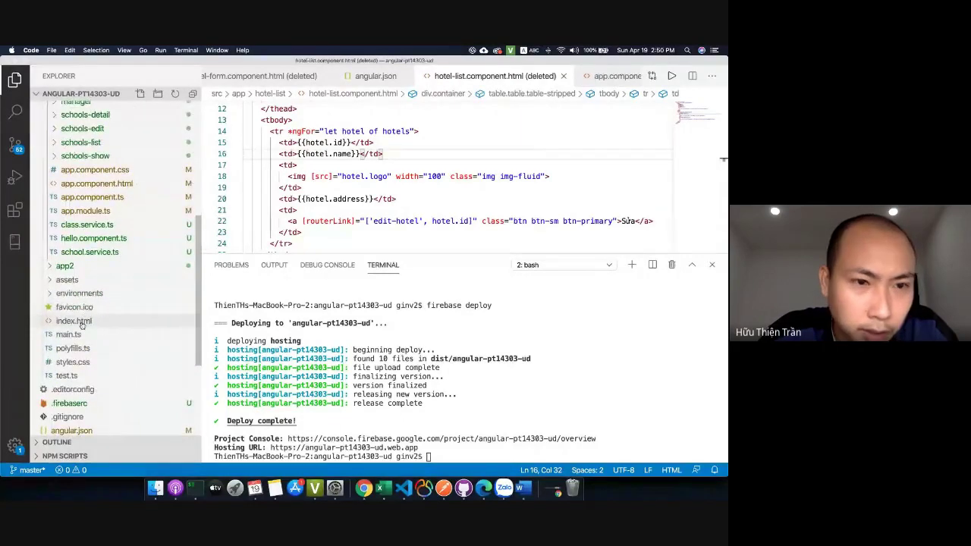
pyautogui.click(76, 320)
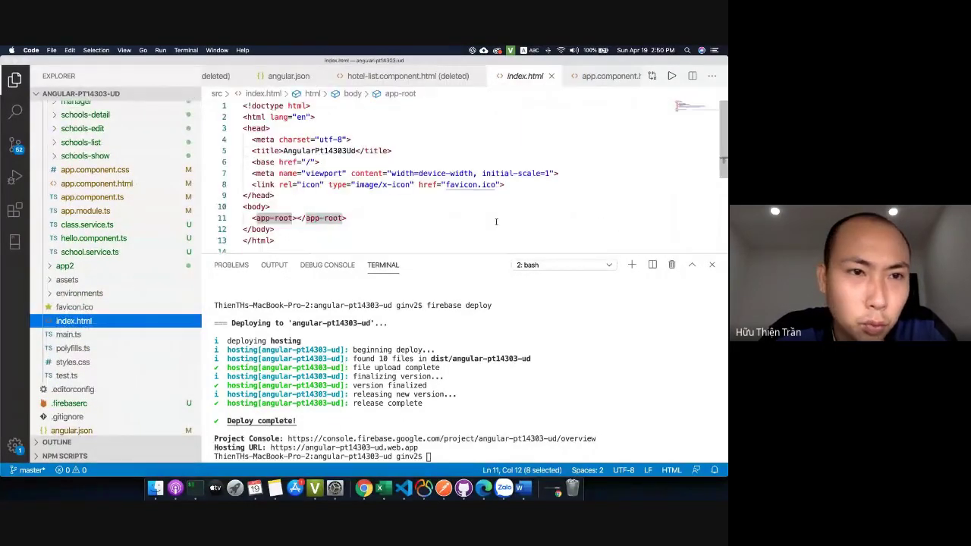
pyautogui.click(95, 198)
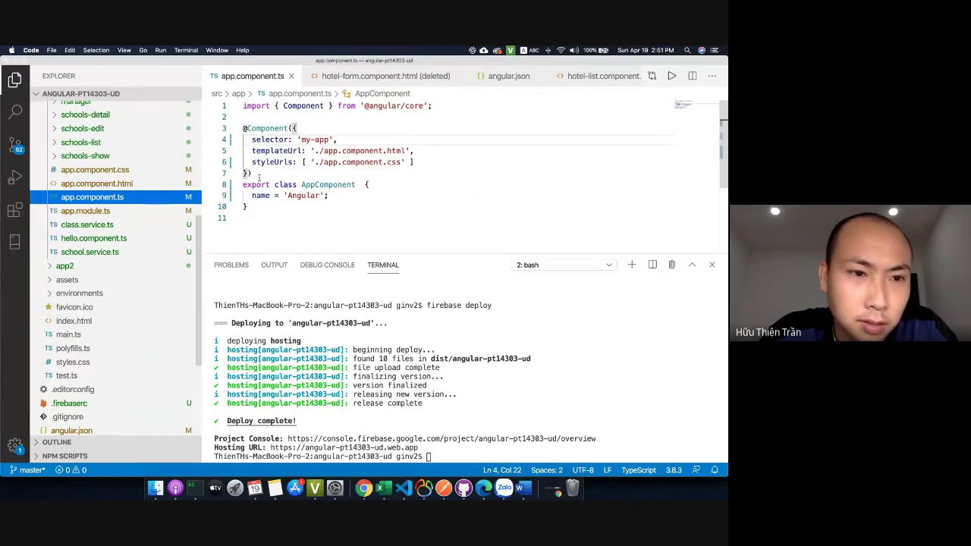
pyautogui.click(73, 322)
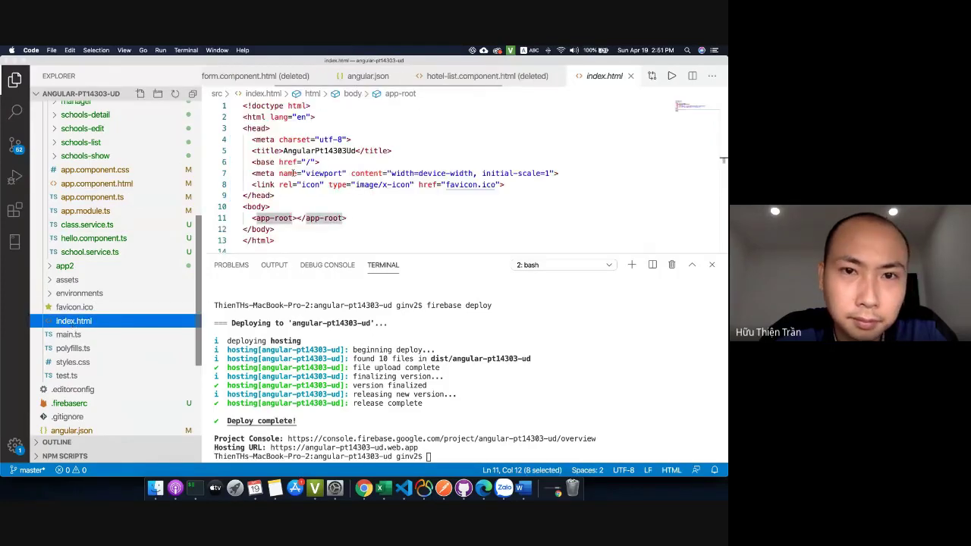
# Replace the selector in app.component.ts with app-root, copied from the root tag in index.html
pyautogui.click(293, 218)
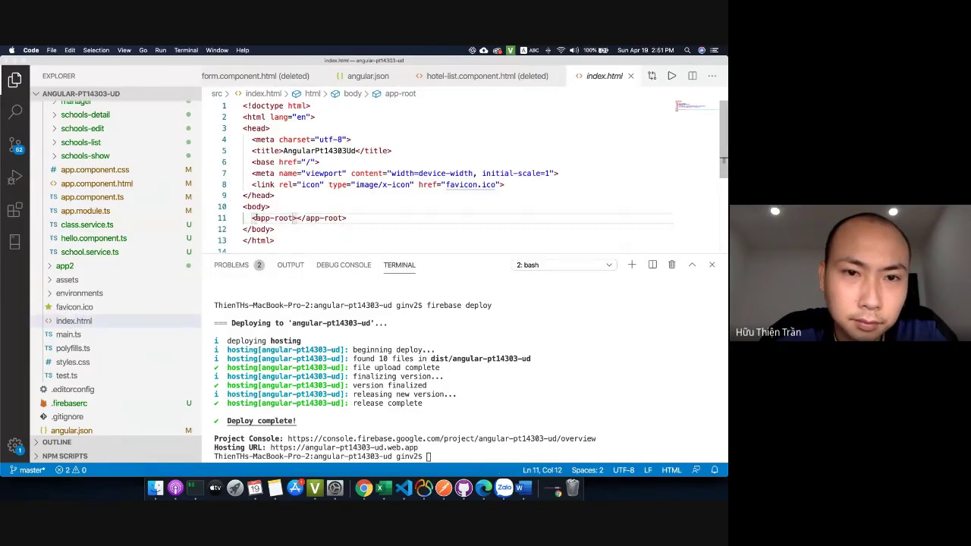
pyautogui.moveTo(293, 218); pyautogui.dragTo(257, 218)
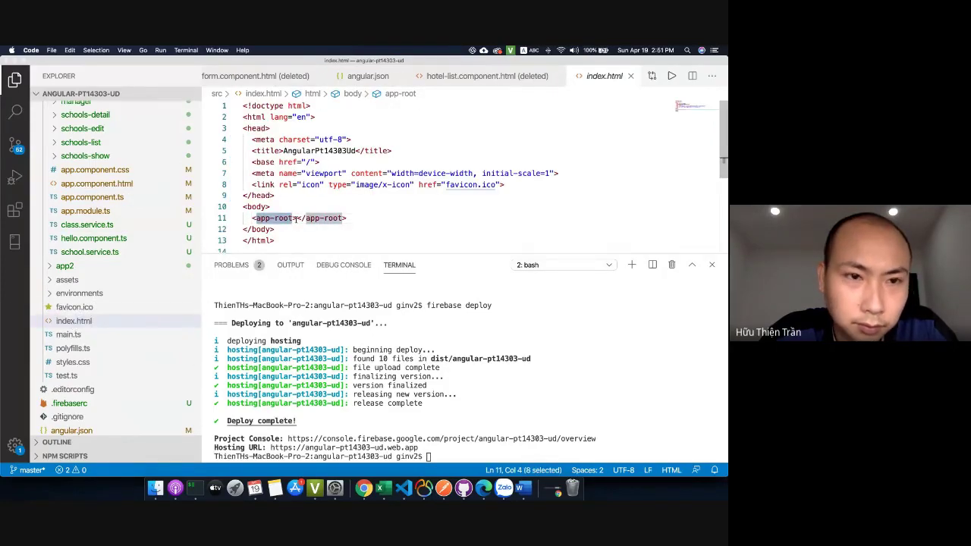
pyautogui.click(92, 197)
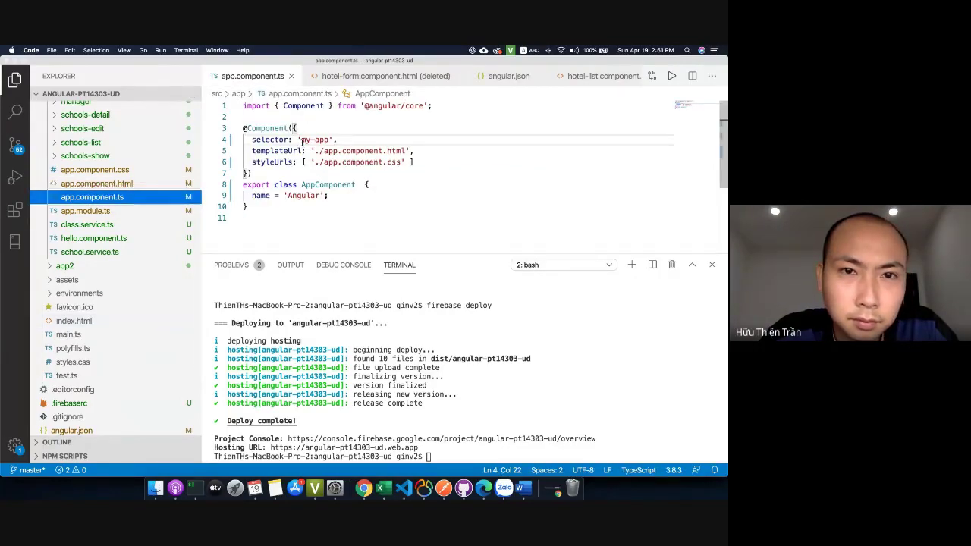
pyautogui.moveTo(301, 139); pyautogui.dragTo(329, 140)
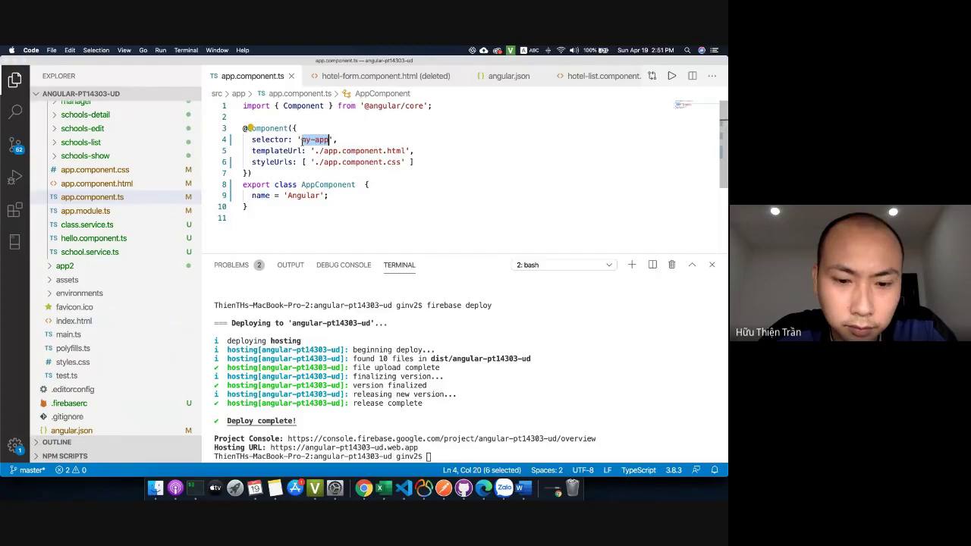
pyautogui.press('super+v')
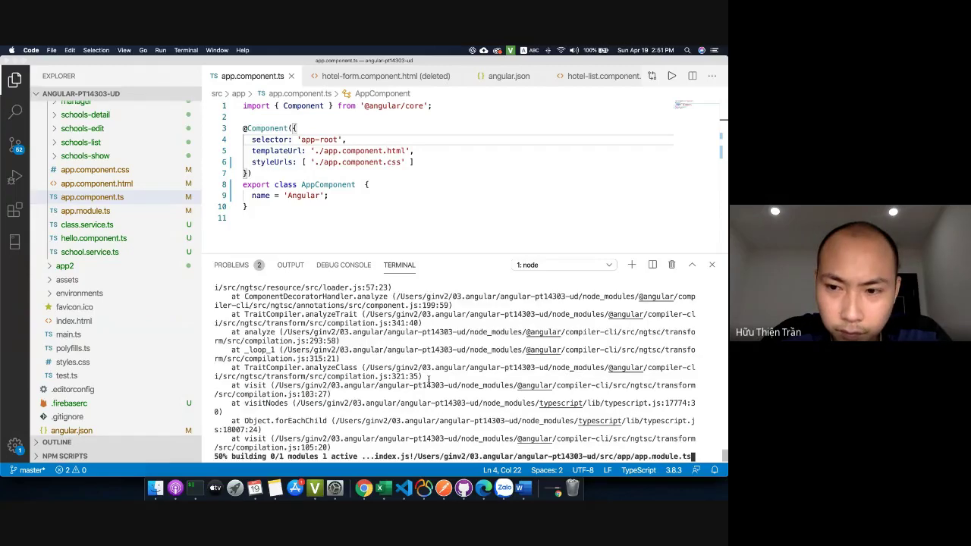
# Stop the running development server in the terminal and restart it with ng s
pyautogui.scroll(10, 429, 379)
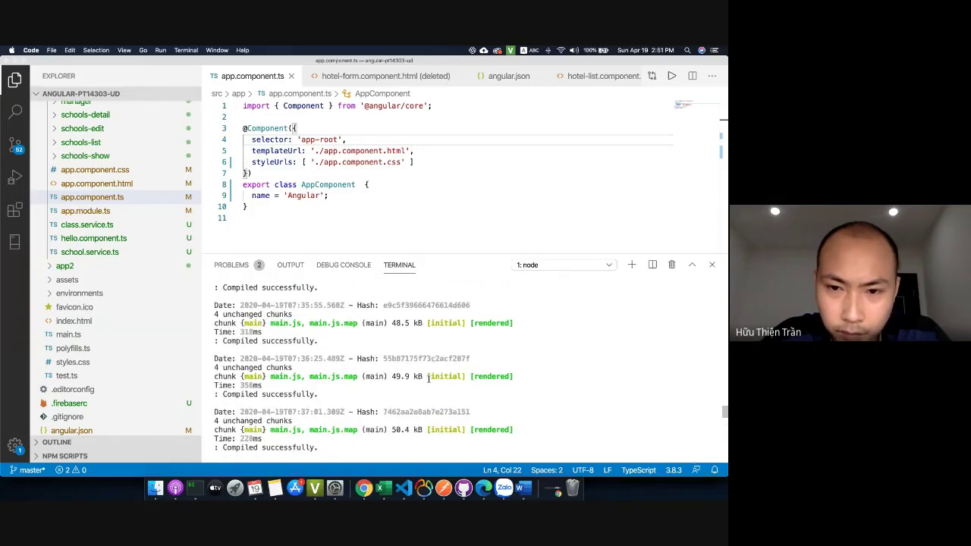
pyautogui.hotkey('ctrl', 'c')
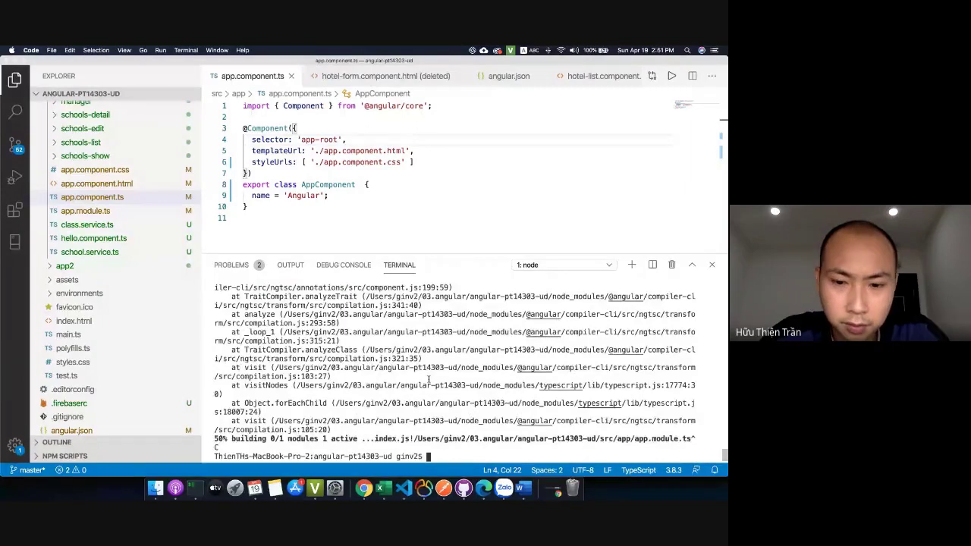
pyautogui.write('ng s')
pyautogui.press('Return')
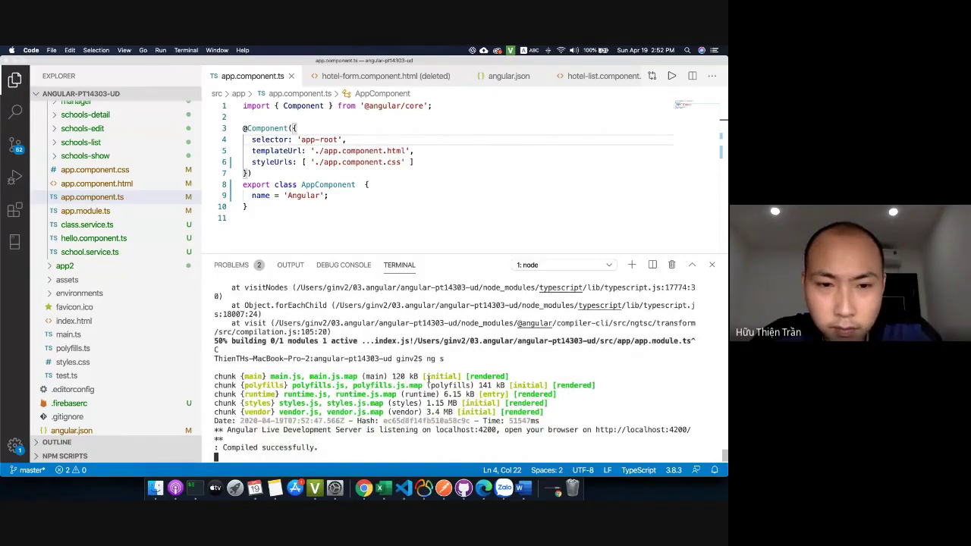
# Switch to Chrome and review the student's Hi Schools home page on localhost:4200, checking the Google Meet call in between
pyautogui.press('super+Tab')
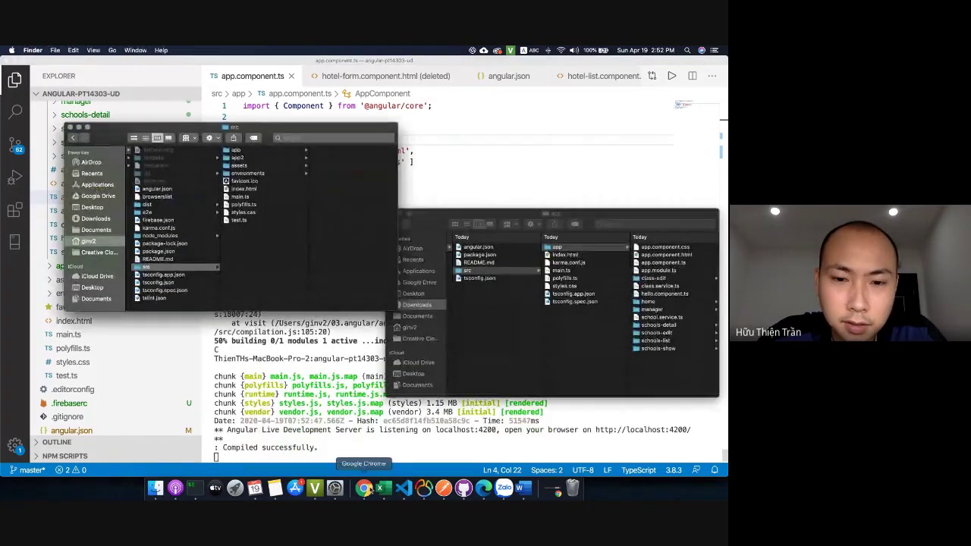
pyautogui.click(364, 488)
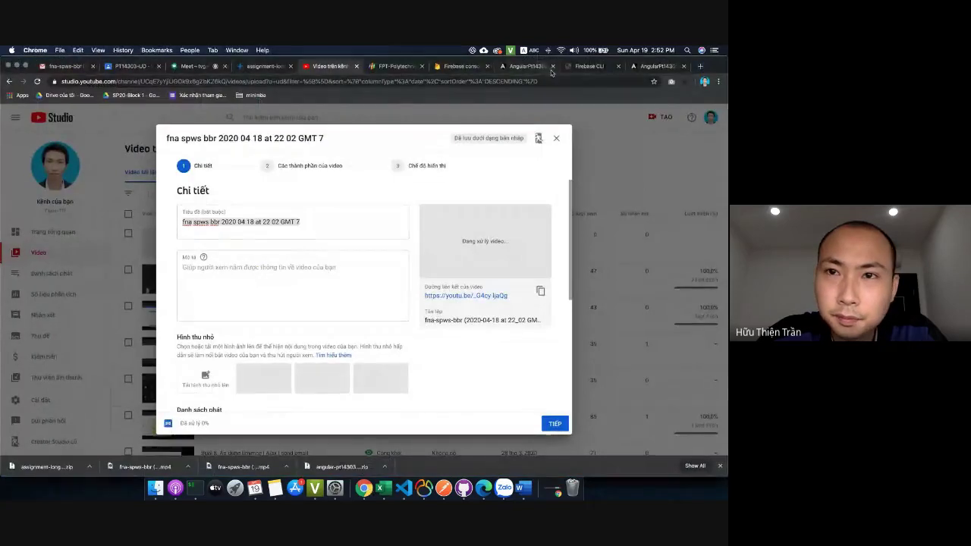
pyautogui.click(528, 66)
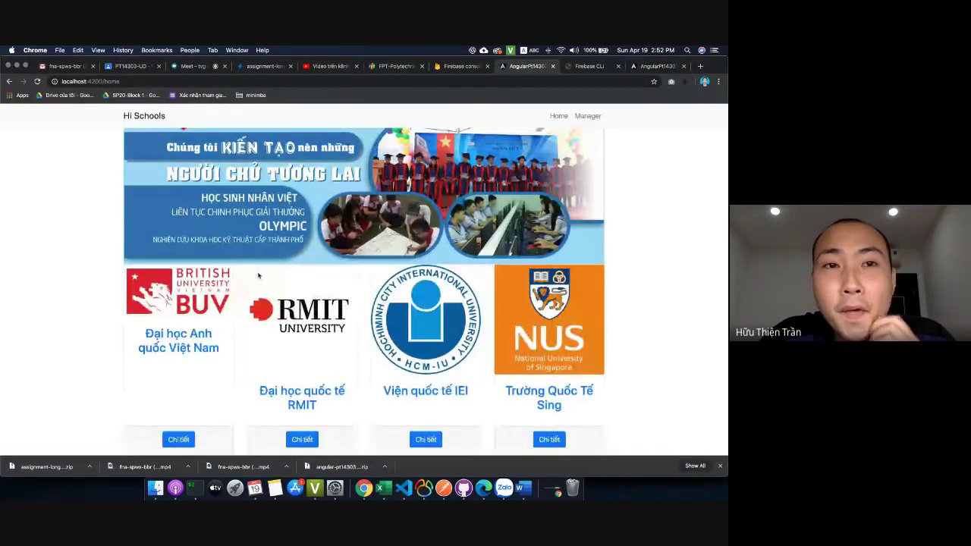
pyautogui.click(193, 65)
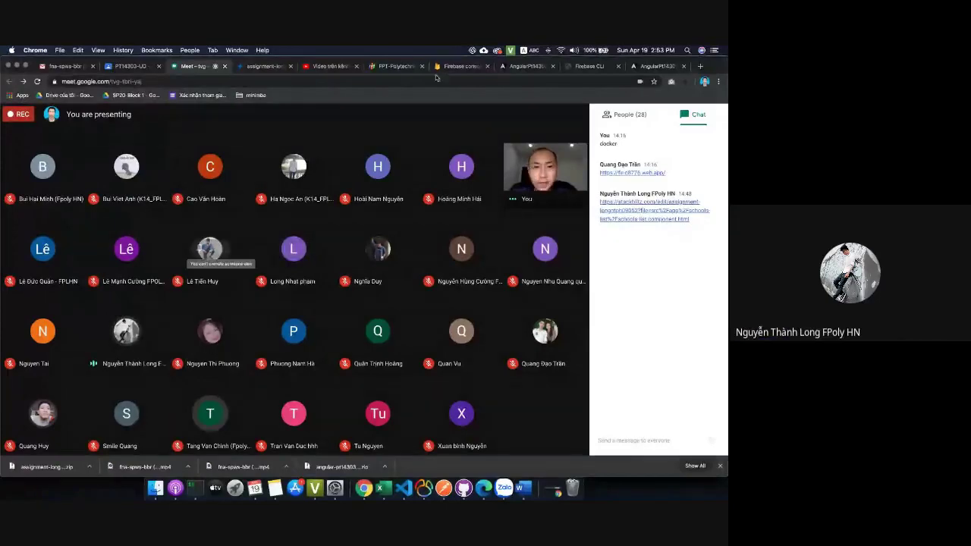
pyautogui.click(485, 69)
pyautogui.click(525, 66)
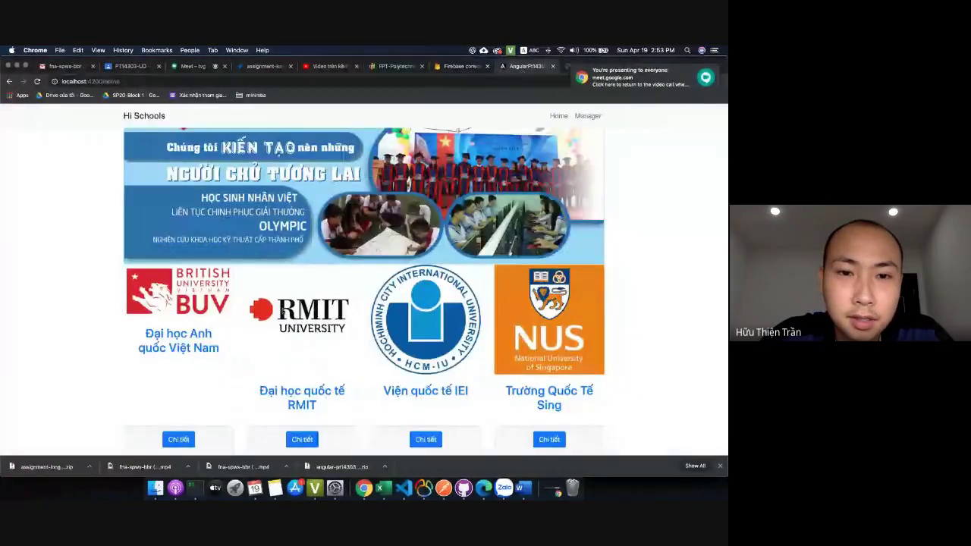
pyautogui.scroll(-10, 283, 311)
pyautogui.scroll(10, 283, 311)
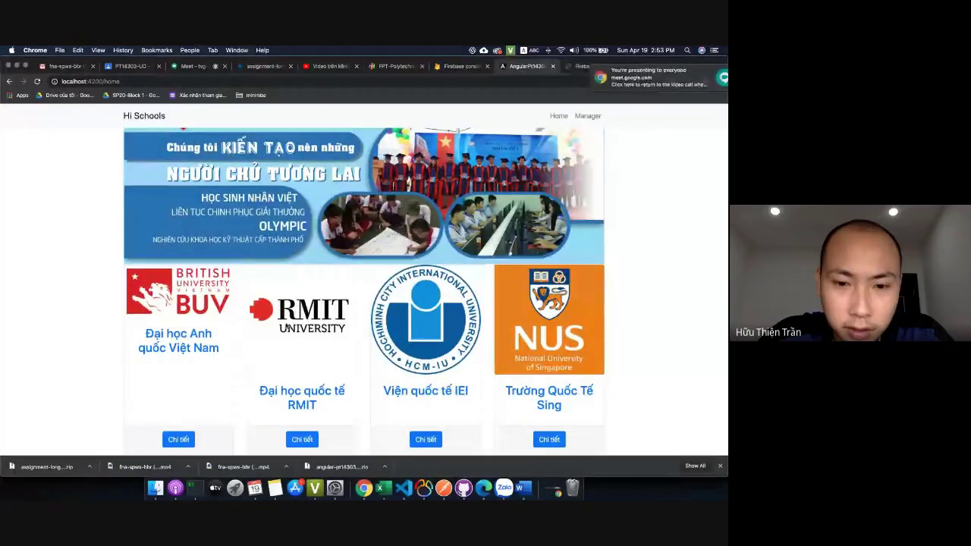
# Switch to VS Code and compare the root tag in index.html with the selector in app.component.ts
pyautogui.press('super+Tab')
pyautogui.click(404, 487)
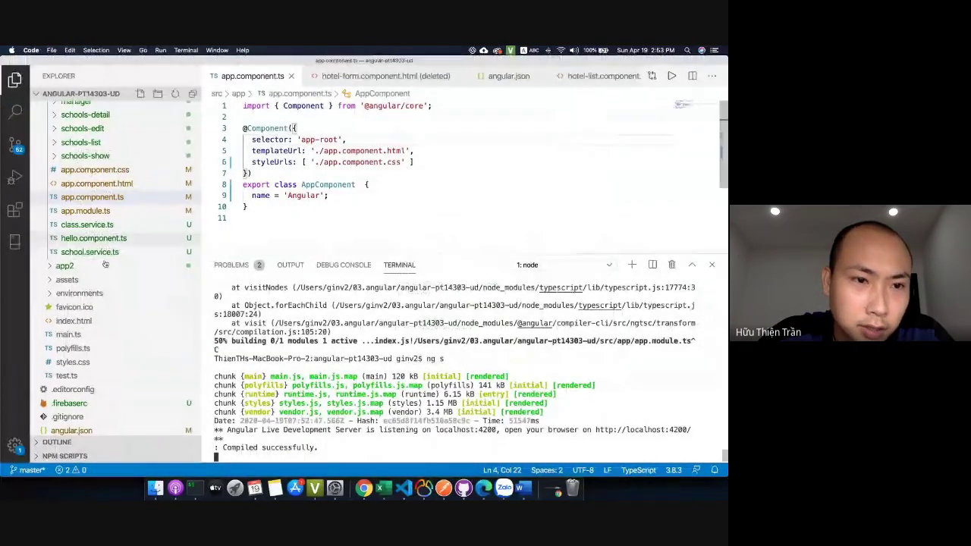
pyautogui.click(79, 321)
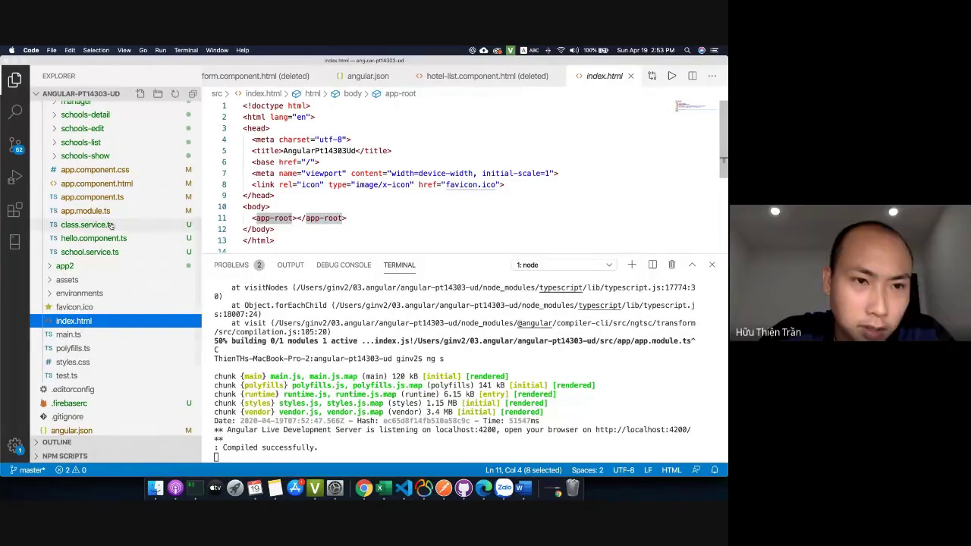
pyautogui.keyDown('super'); pyautogui.click(289, 218); pyautogui.keyUp('super')
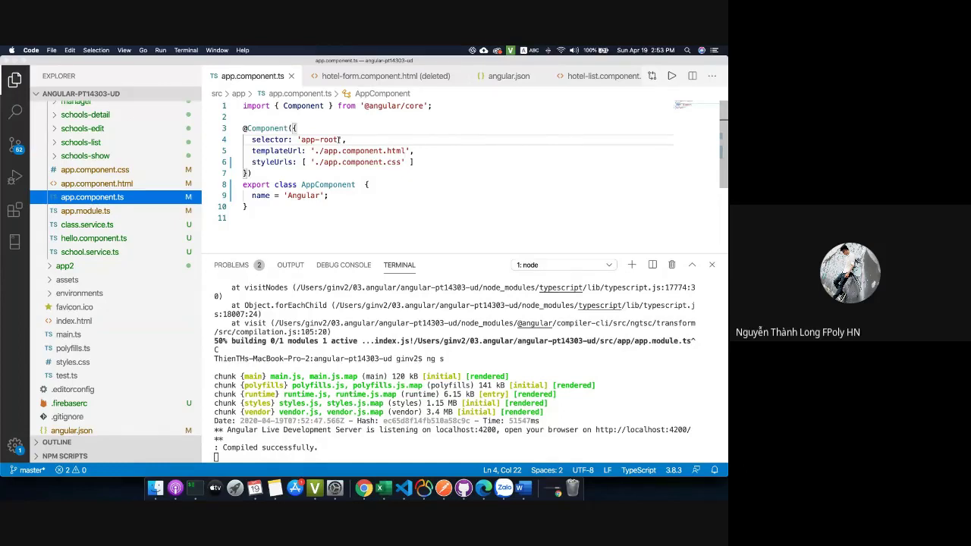
pyautogui.click(312, 210)
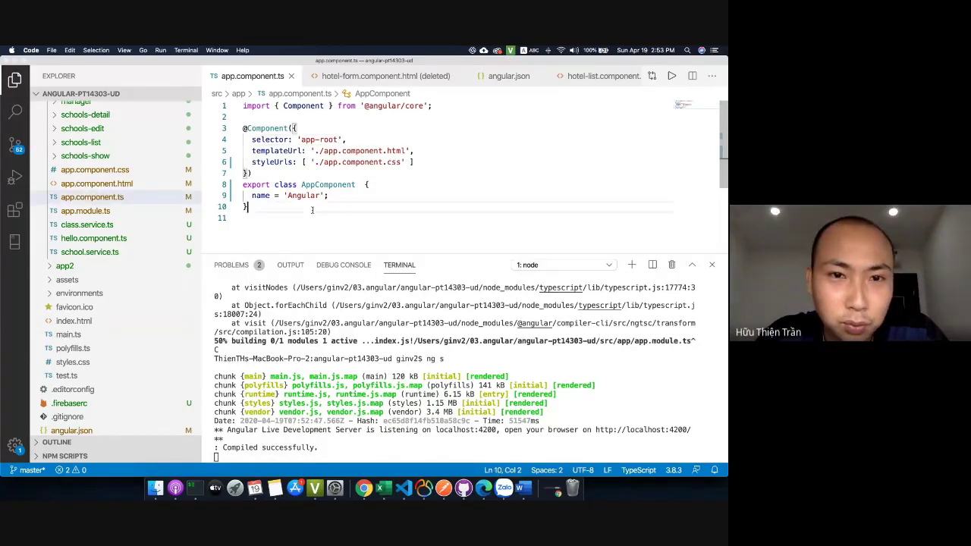
pyautogui.click(275, 195)
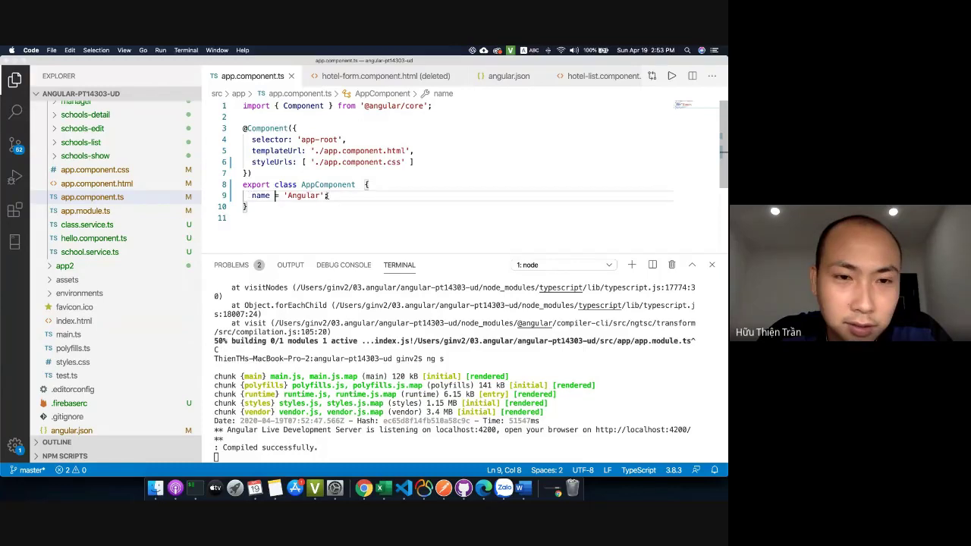
# Delete the student's app folder from the src folder of angular-pt14303-ud
pyautogui.press('super+Tab')
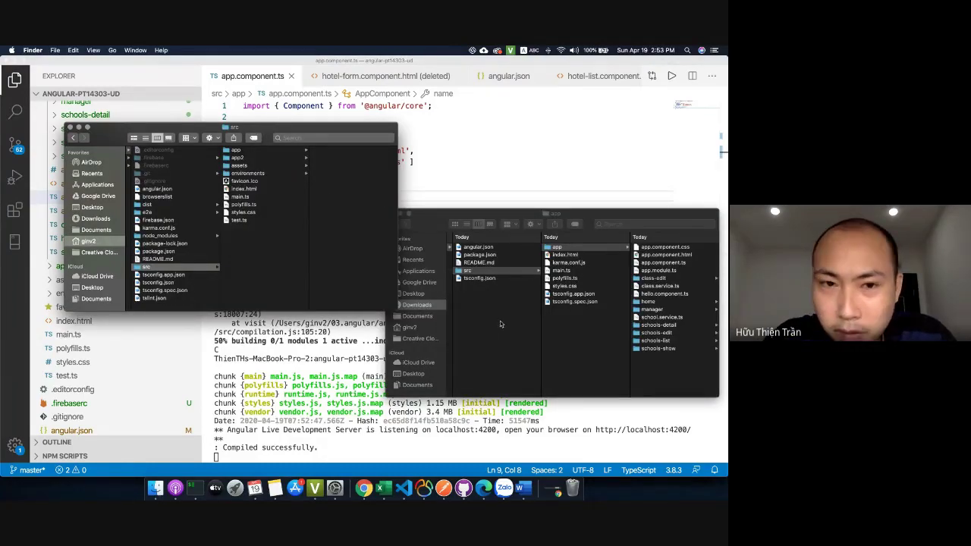
pyautogui.click(446, 129)
pyautogui.scroll(5, 80, 306)
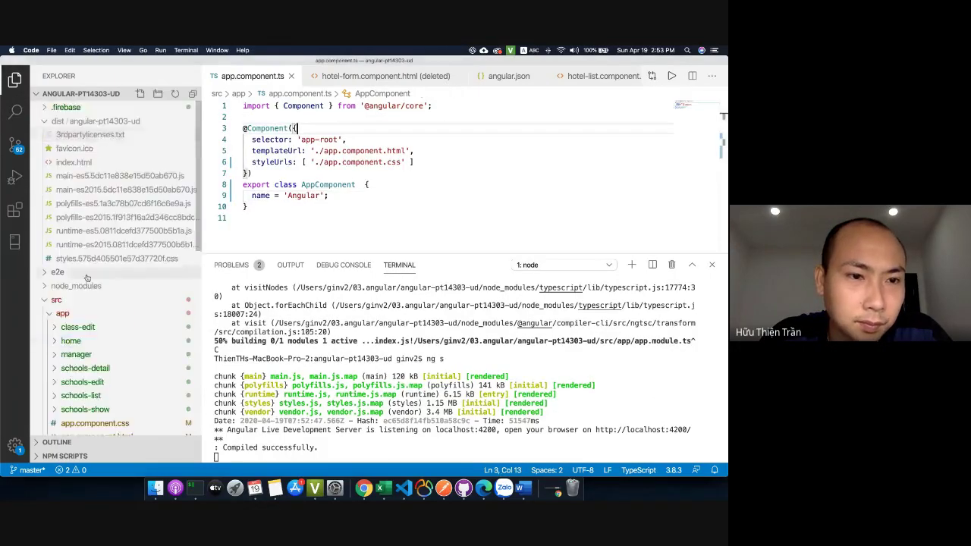
pyautogui.rightClick(64, 314)
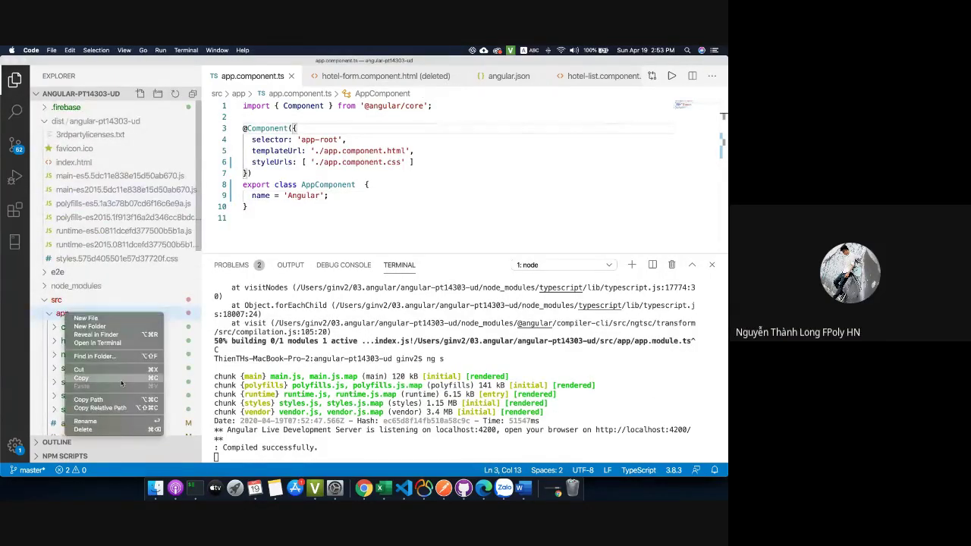
pyautogui.click(85, 421)
pyautogui.write('2')
pyautogui.press('Return')
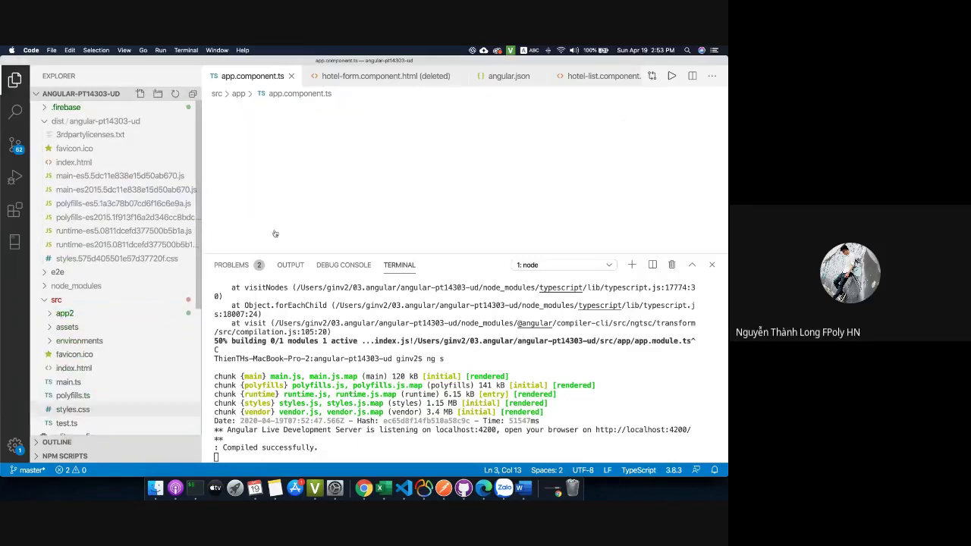
# Rename the app2 folder inside src back to app
pyautogui.click(122, 364)
pyautogui.click(65, 314)
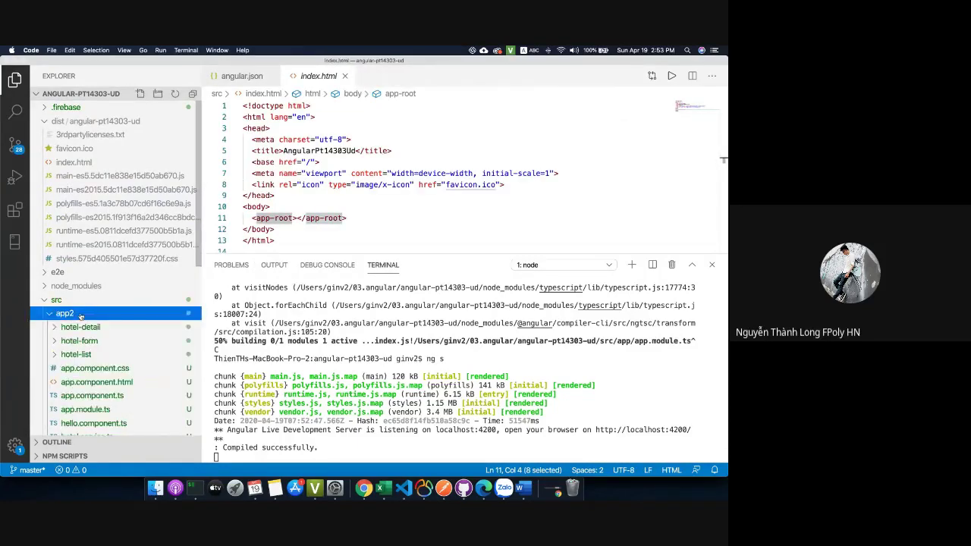
pyautogui.rightClick(67, 316)
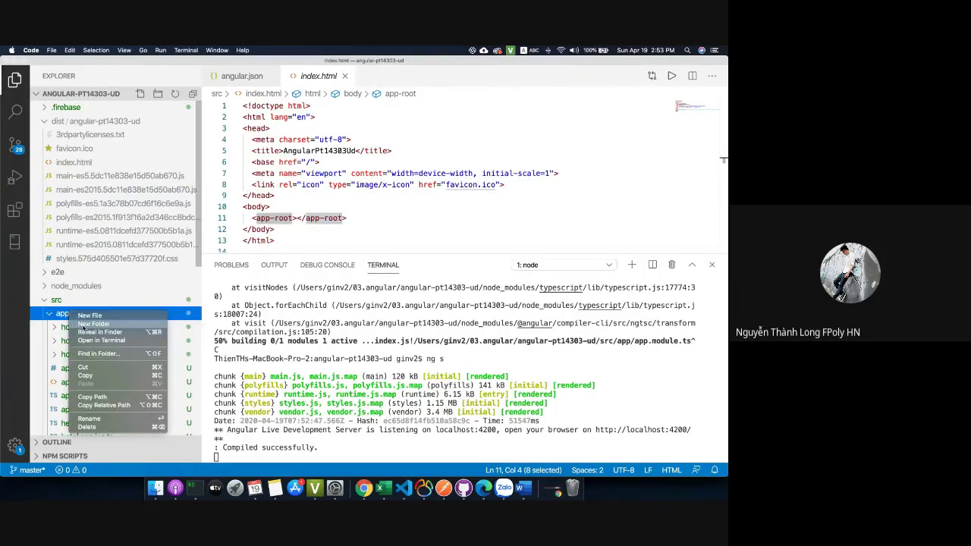
pyautogui.click(100, 420)
pyautogui.press('Right')
pyautogui.press('BackSpace')
pyautogui.press('Return')
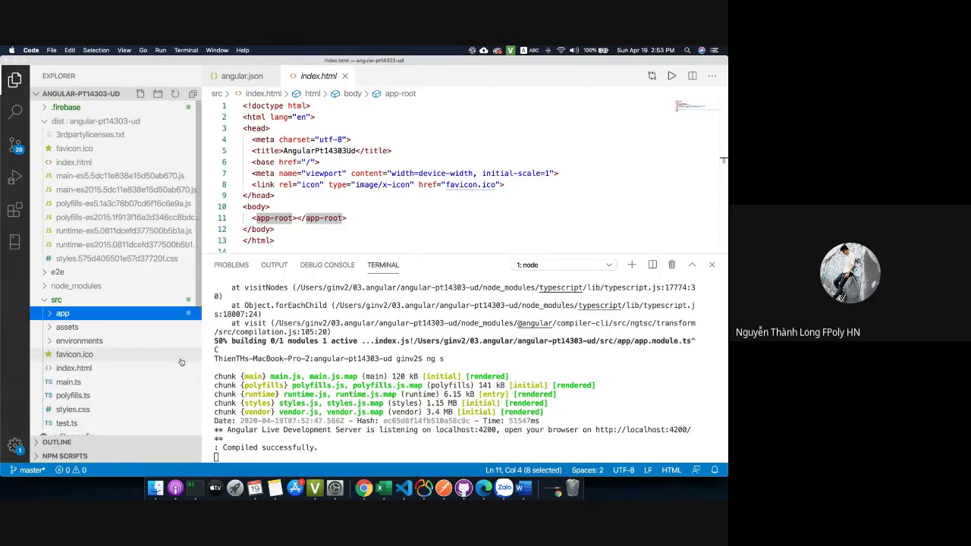
# Stop the development server and rerun ng s for the restored app folder
pyautogui.click(362, 419)
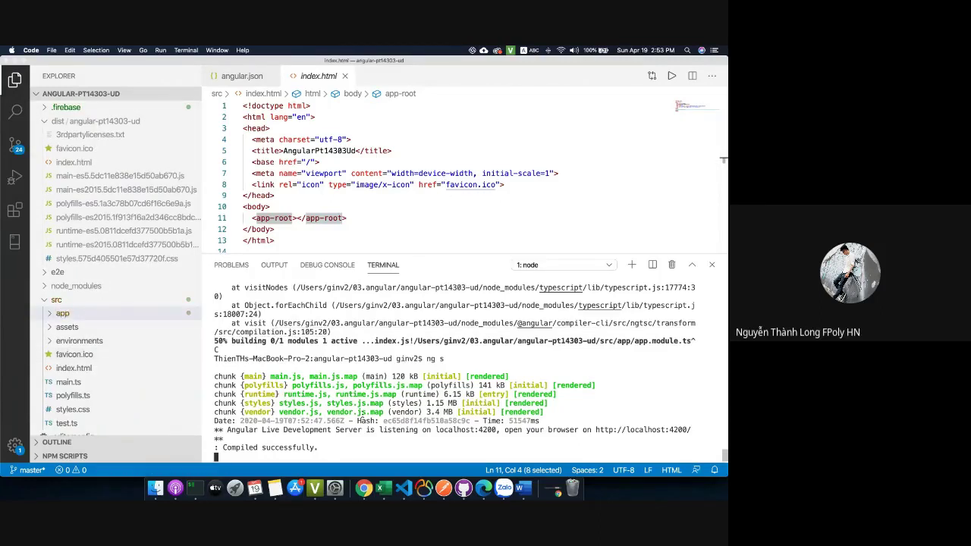
pyautogui.hotkey('ctrl', 'c')
pyautogui.write('ng s')
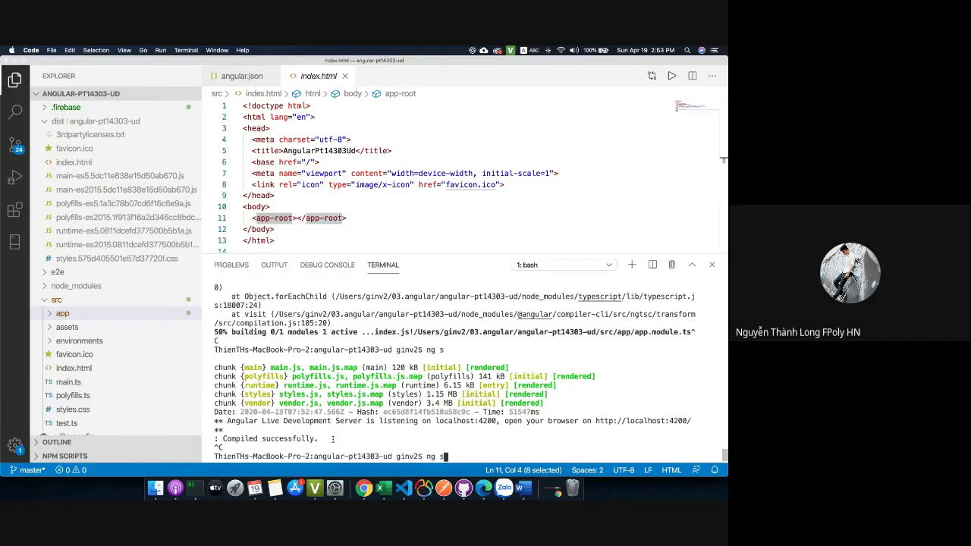
pyautogui.press('Return')
# Switch to Chrome and bring up the FPT Polytechnic teaching schedule among the open pages
pyautogui.press('super+Tab')
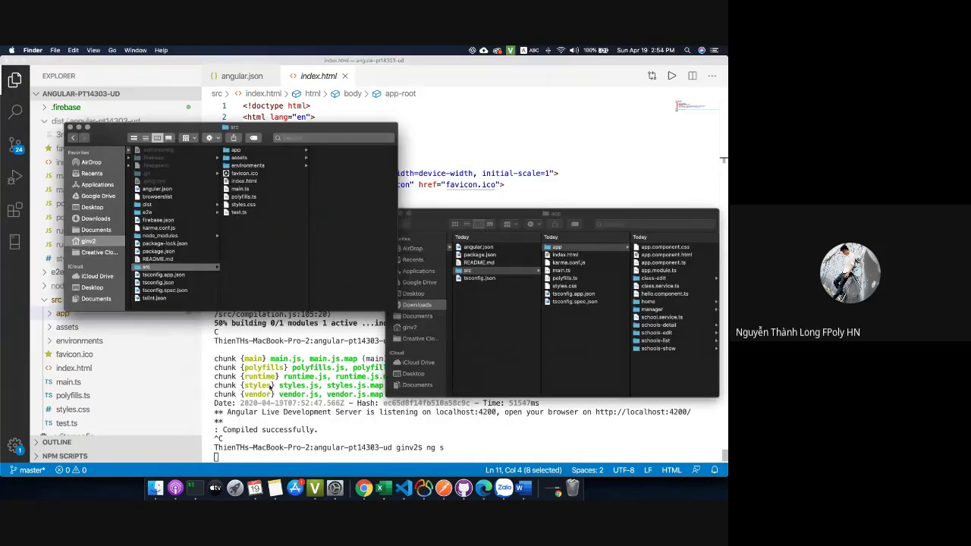
pyautogui.click(363, 490)
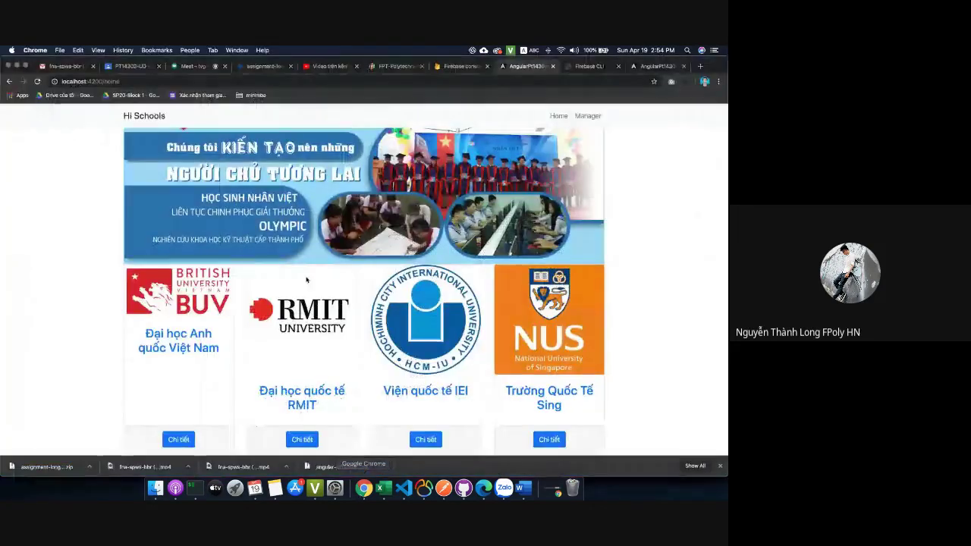
pyautogui.click(202, 67)
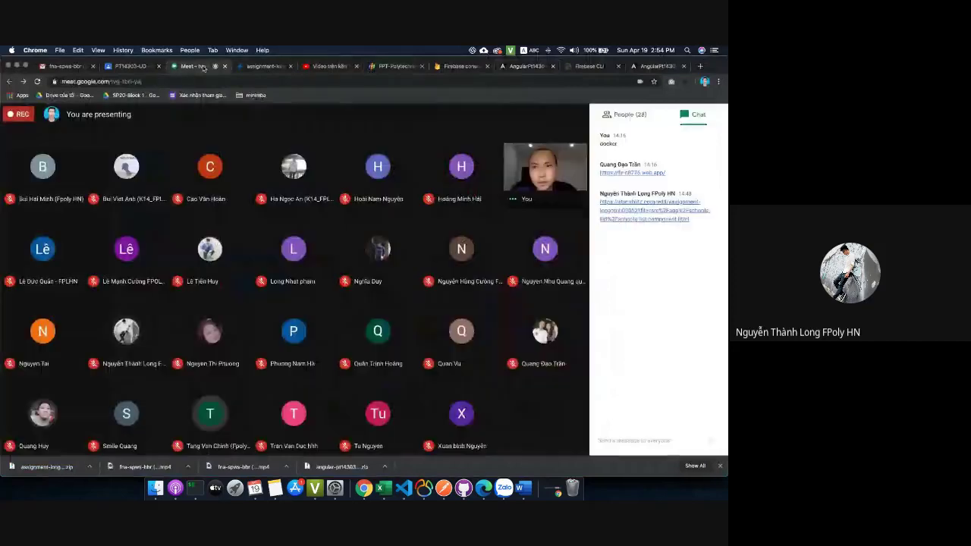
pyautogui.click(326, 68)
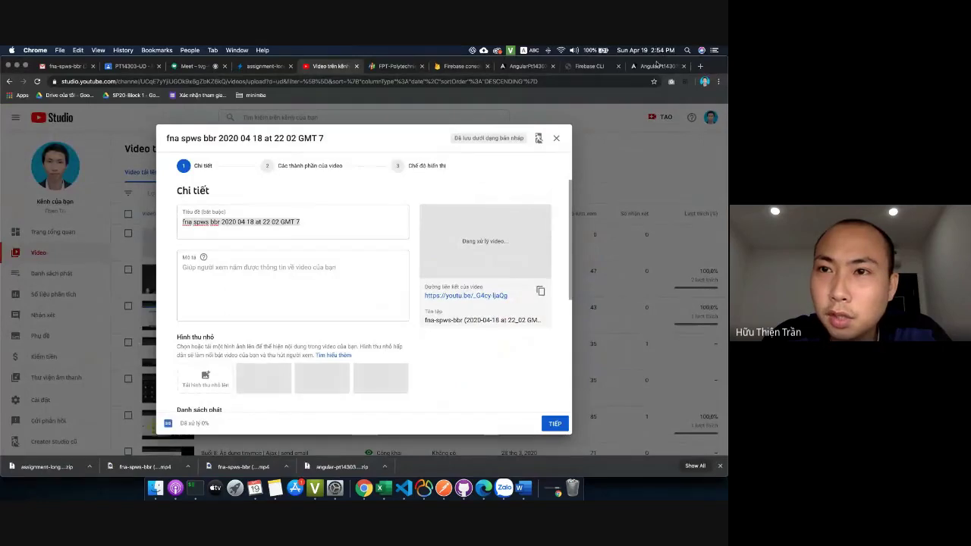
pyautogui.click(656, 66)
pyautogui.click(590, 66)
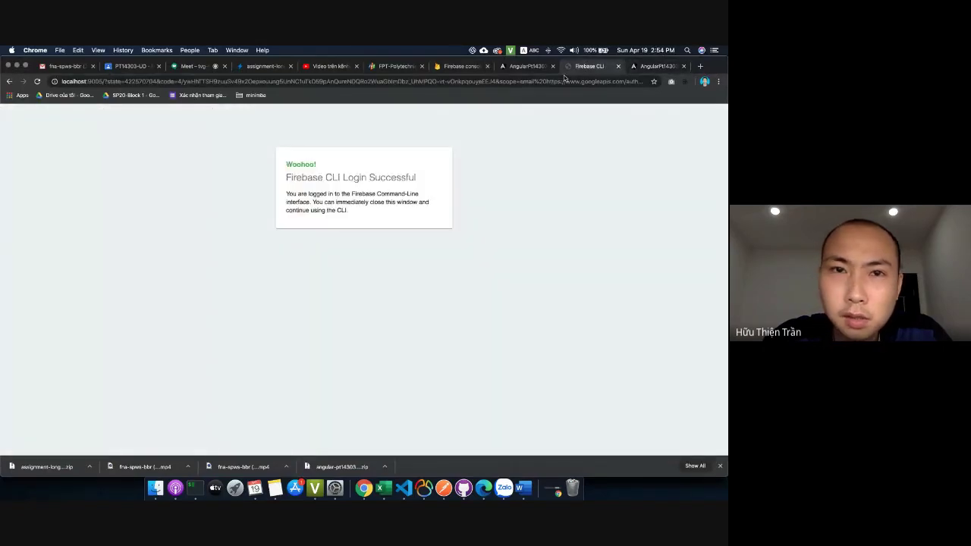
pyautogui.click(398, 66)
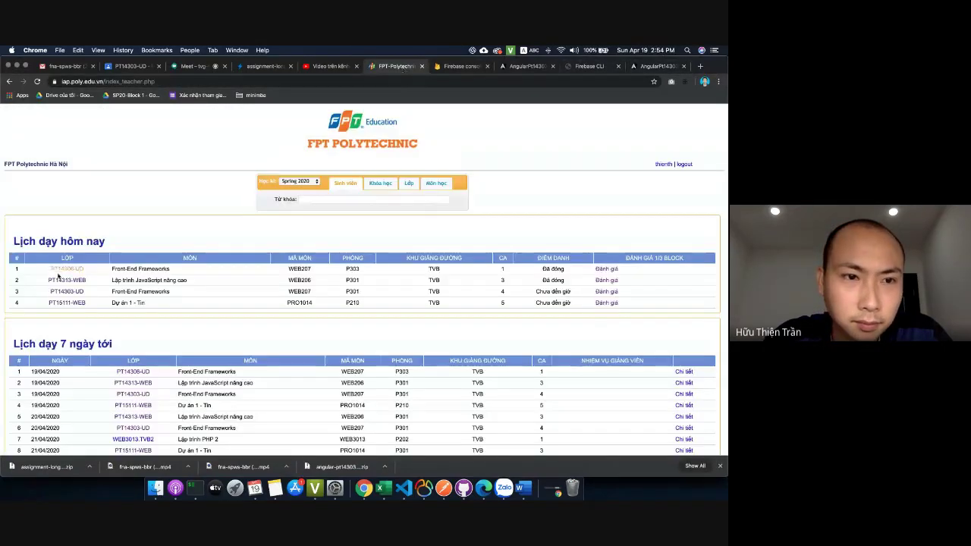
# Choose the FPT Polytechnic Hà Nội campus and open the attendance sheet of class PT14313-WEB
pyautogui.click(66, 279)
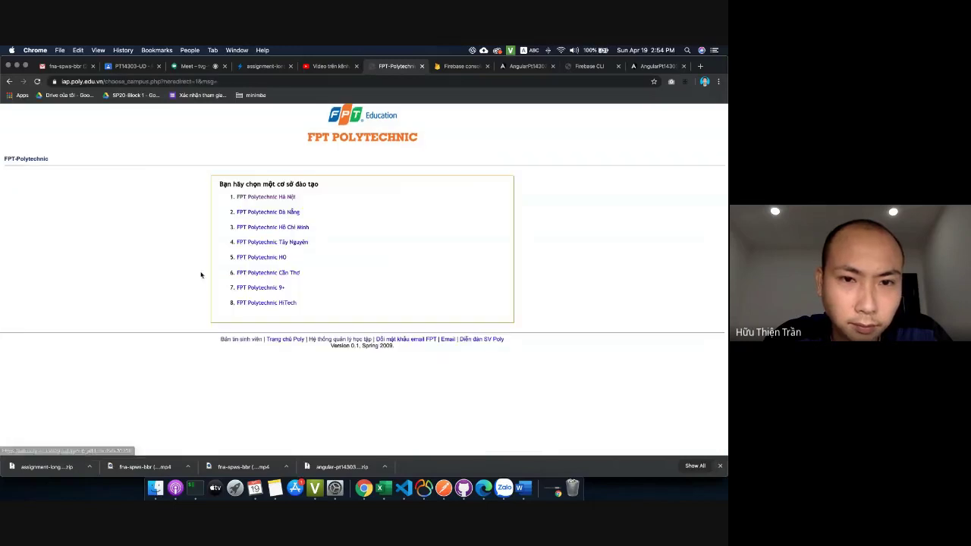
pyautogui.click(282, 199)
pyautogui.click(354, 205)
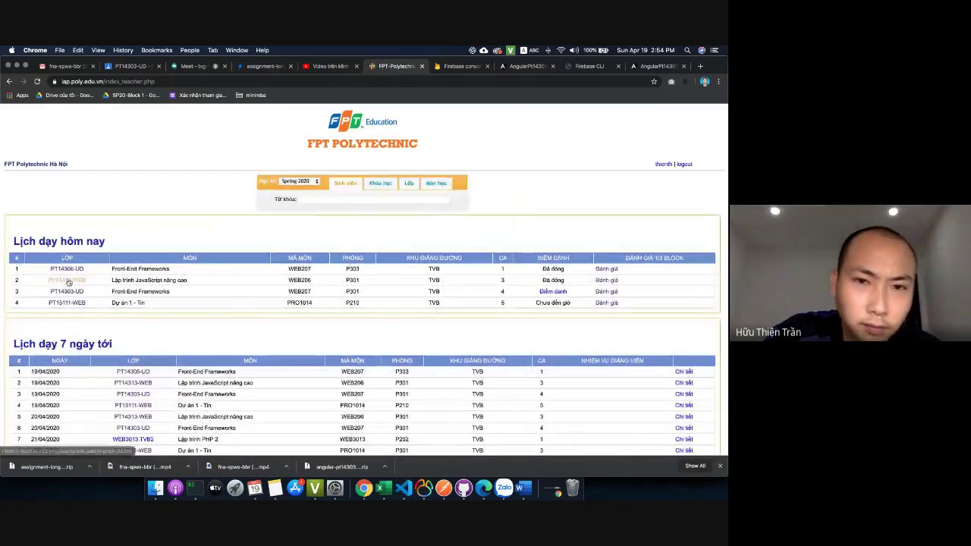
pyautogui.click(68, 281)
pyautogui.click(174, 278)
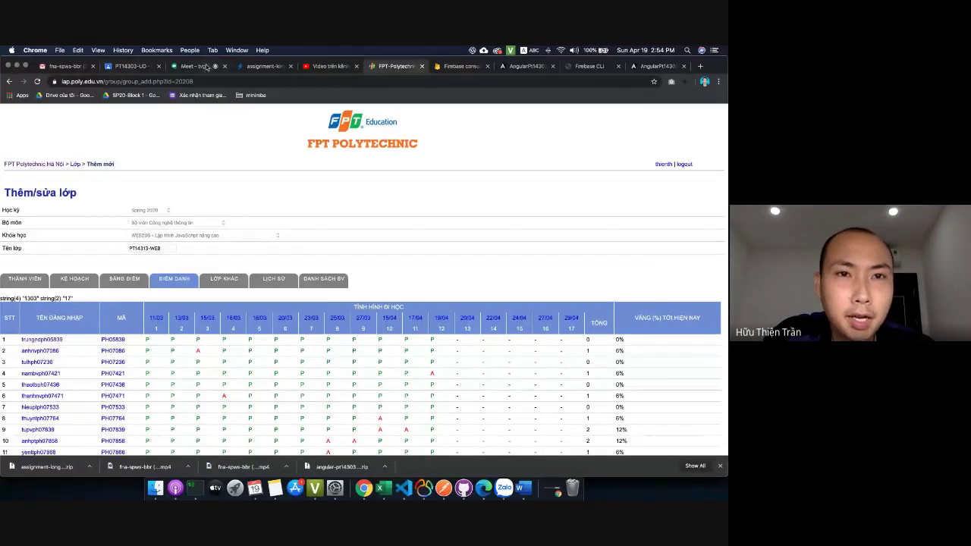
# In the YouTube Studio upload, set the video title to "Buổi 12: Thực hành thêm/sửa/xóa/hiển thị với mockapi & axios"
pyautogui.click(318, 66)
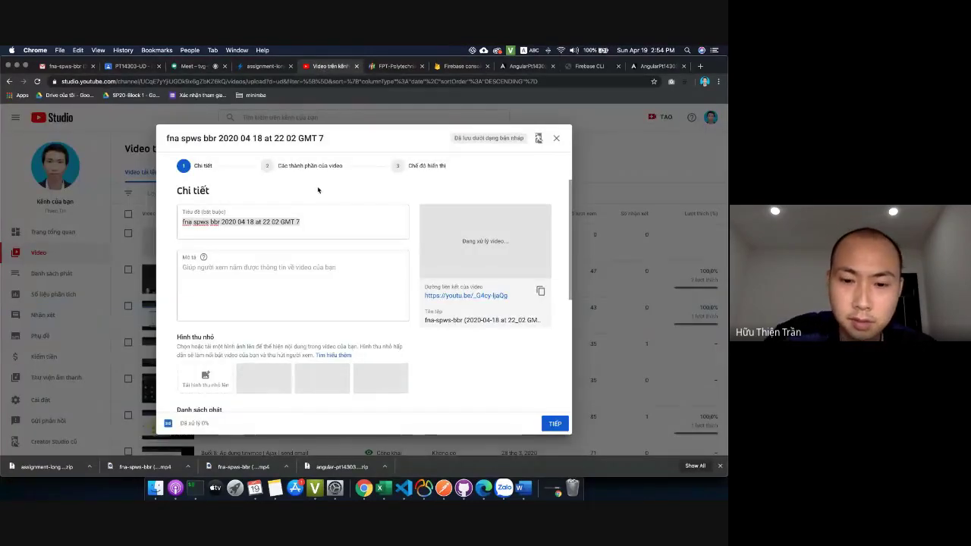
pyautogui.write('ối')
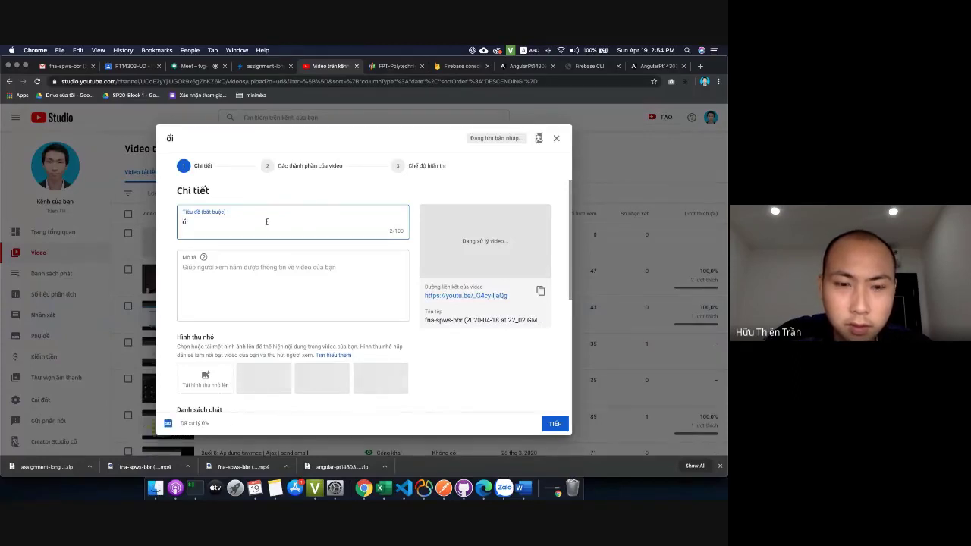
pyautogui.write('Buổi')
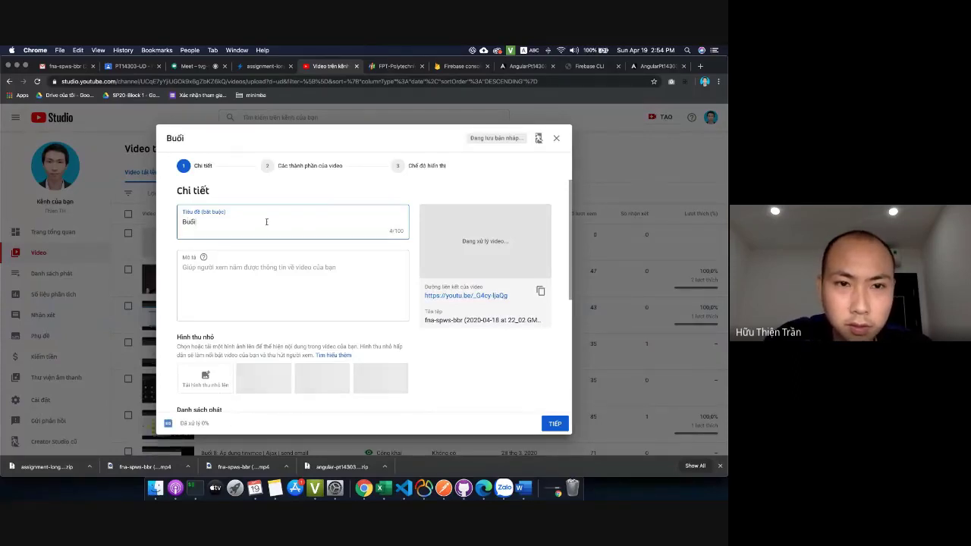
pyautogui.write(' 12:')
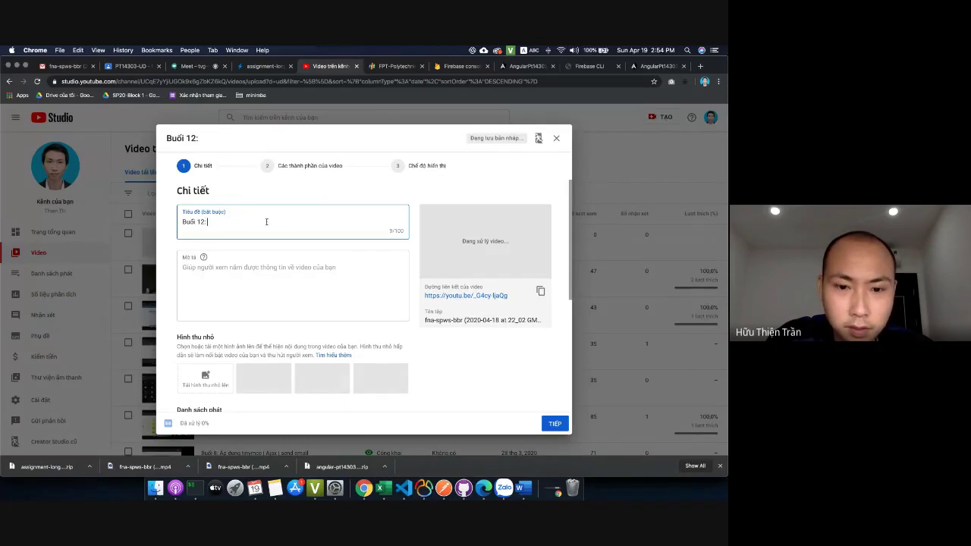
pyautogui.write('Thực hành ')
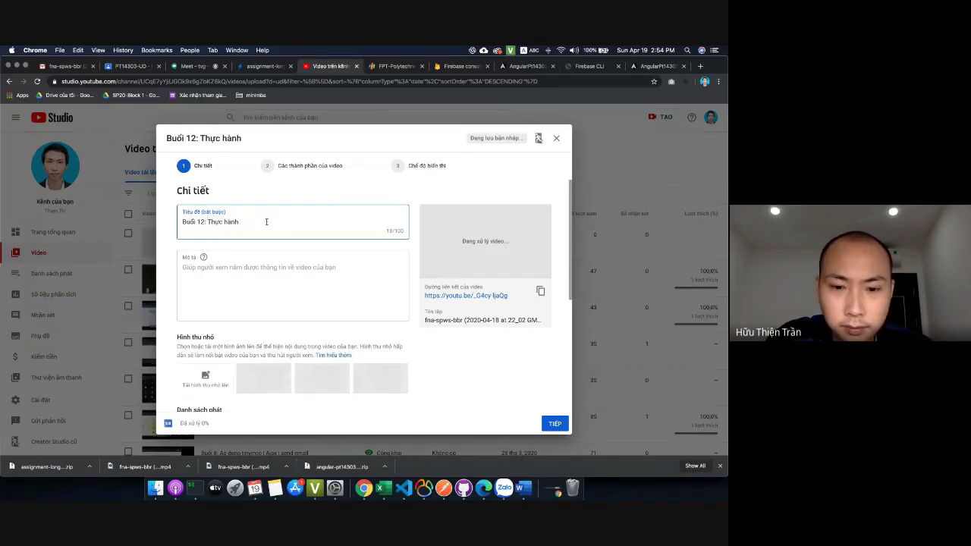
pyautogui.write('thêm')
pyautogui.write('/sửa')
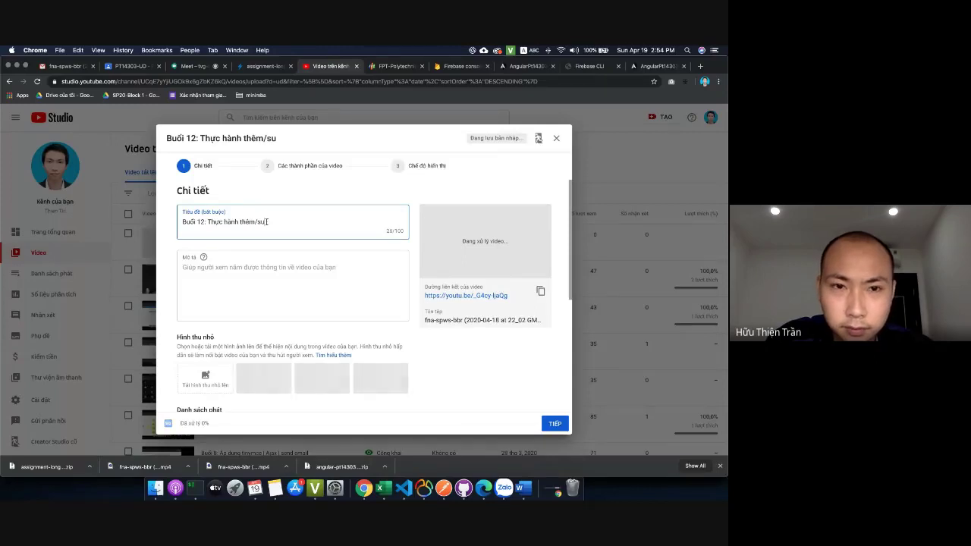
pyautogui.write('/xóa')
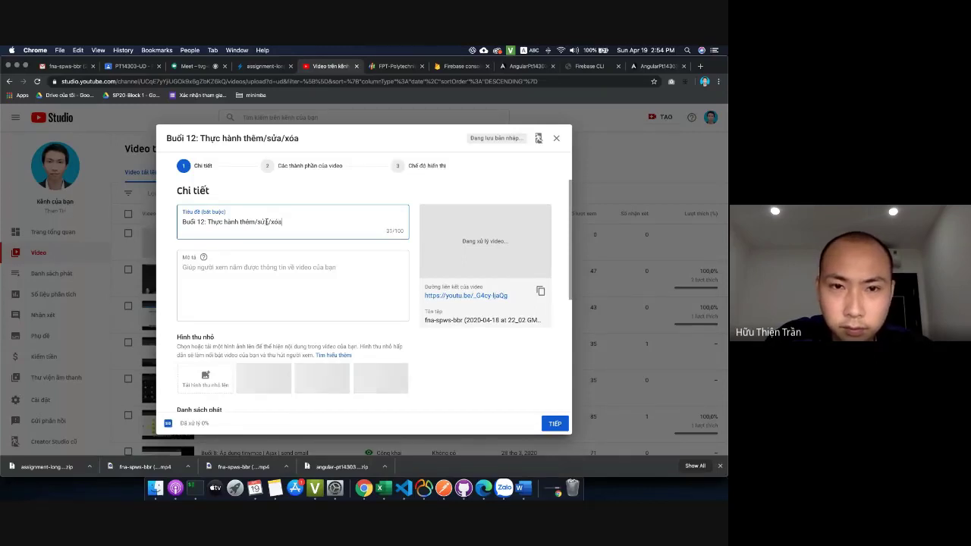
pyautogui.write('/ danh')
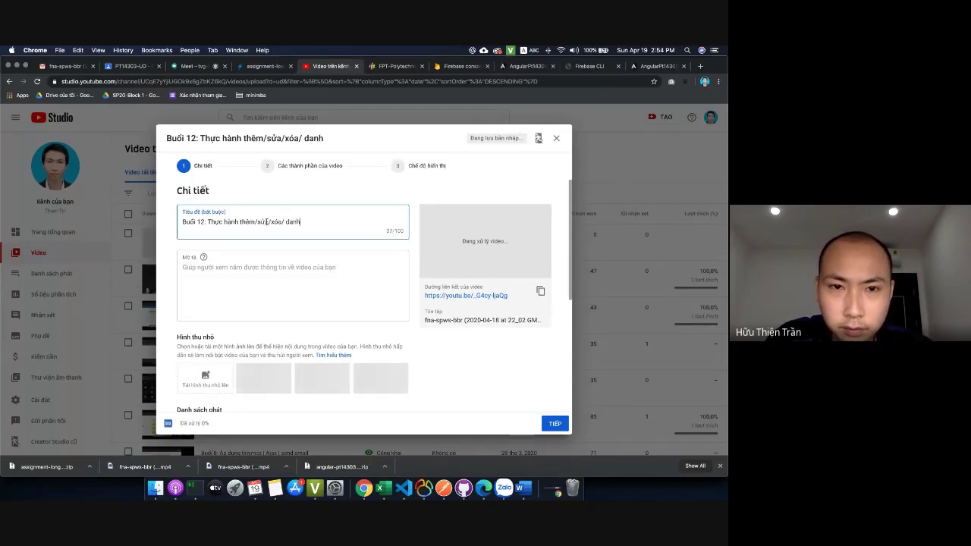
pyautogui.press('BackSpace')
pyautogui.press('BackSpace')
pyautogui.press('BackSpace')
pyautogui.press('BackSpace')
pyautogui.press('BackSpace')
pyautogui.press('BackSpace')
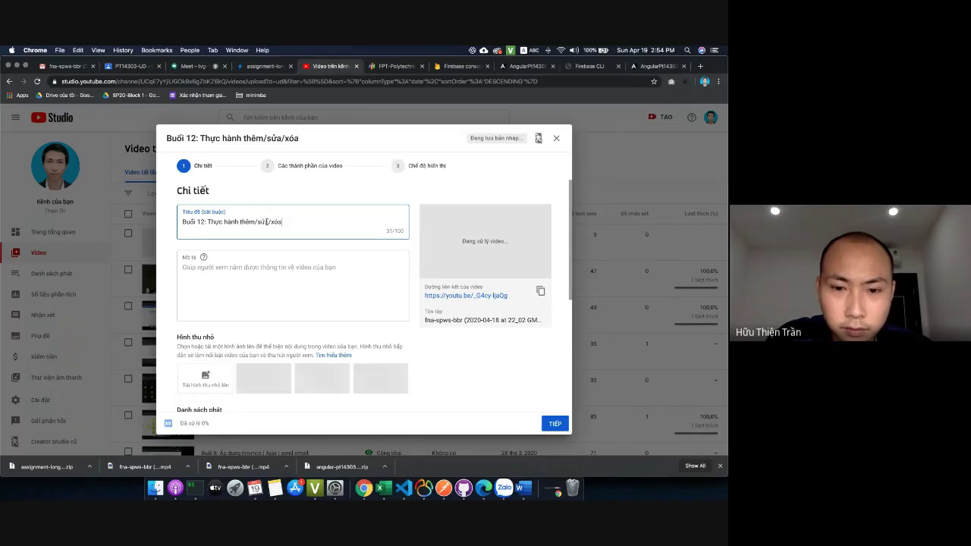
pyautogui.write('/')
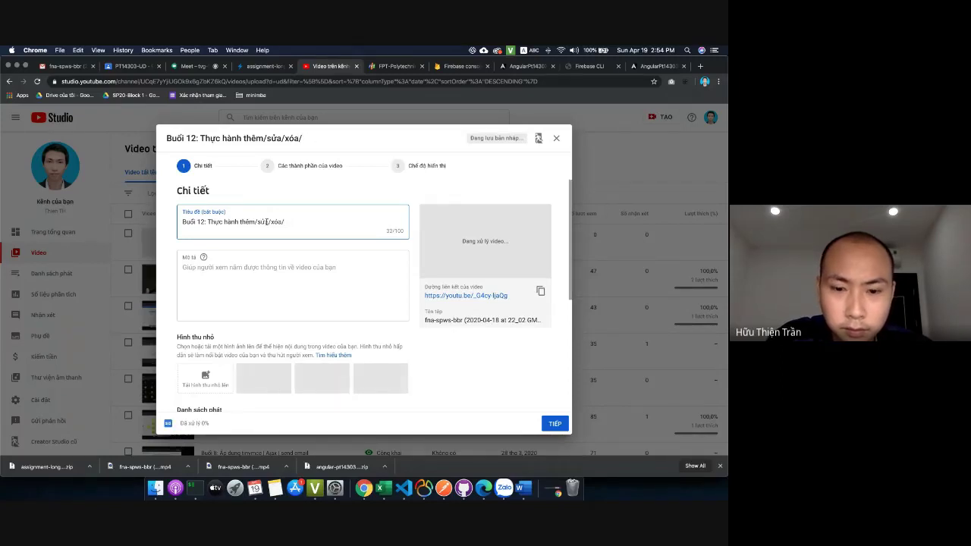
pyautogui.write('hiển thị v')
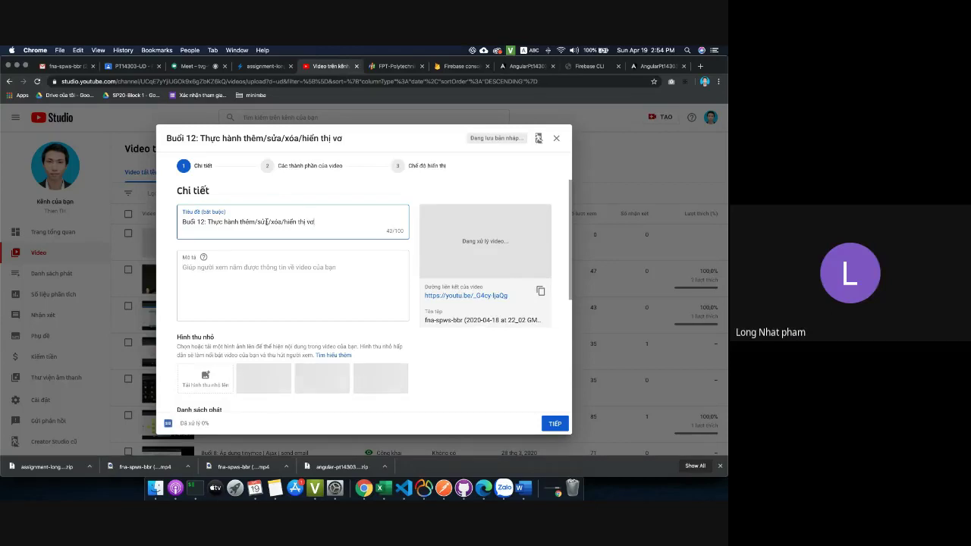
pyautogui.write('ới mi')
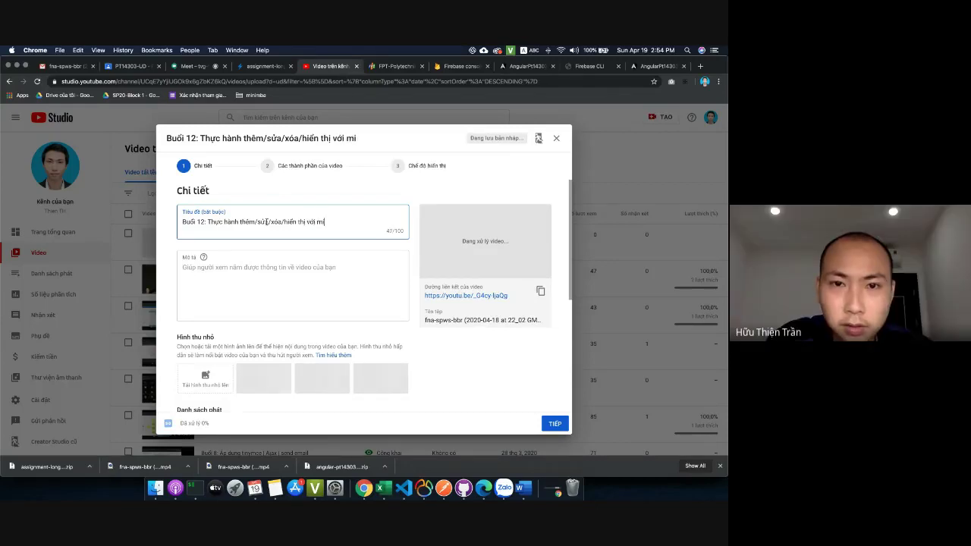
pyautogui.press('BackSpace')
pyautogui.write('ockapi')
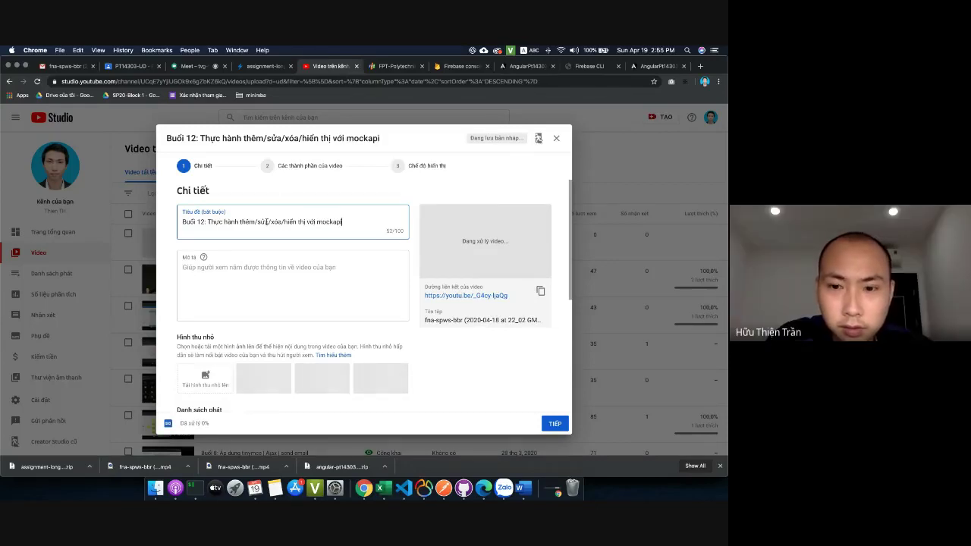
pyautogui.write(' & axi')
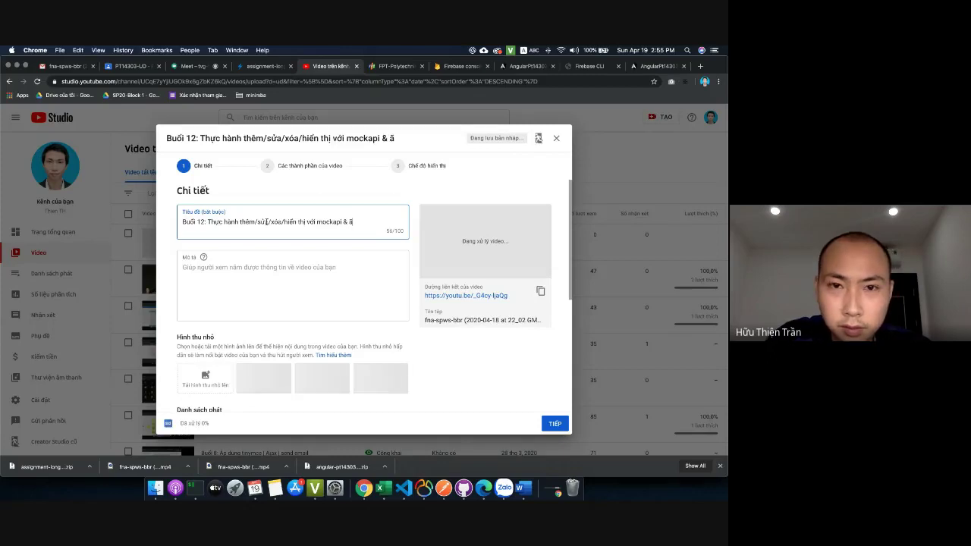
pyautogui.write('os')
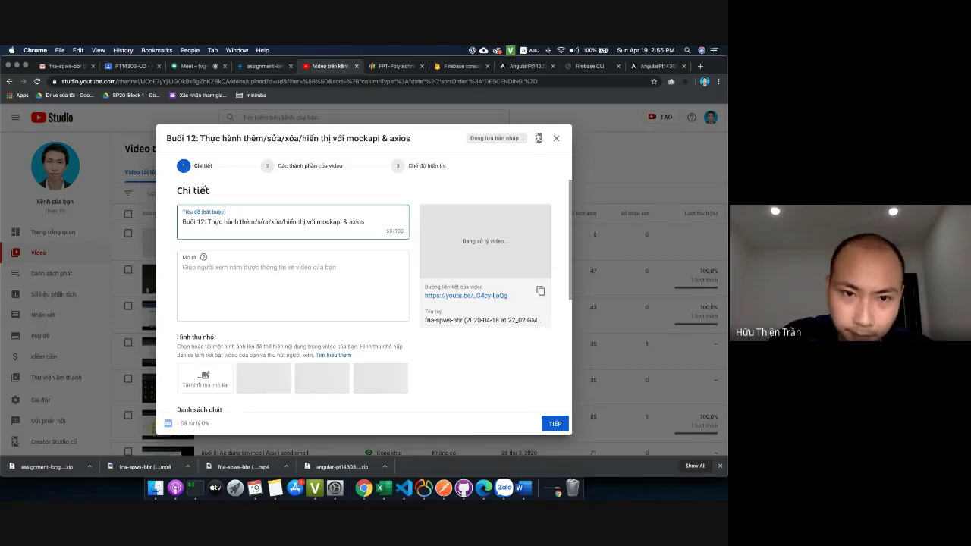
# Add the uploaded video to the playlist "PT14313-web js nâng cao"
pyautogui.scroll(-3, 349, 305)
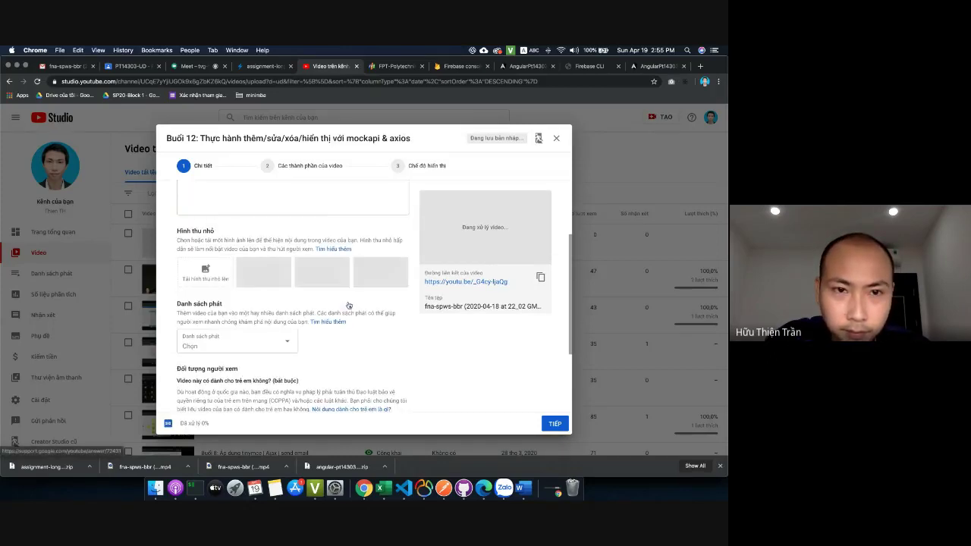
pyautogui.click(256, 349)
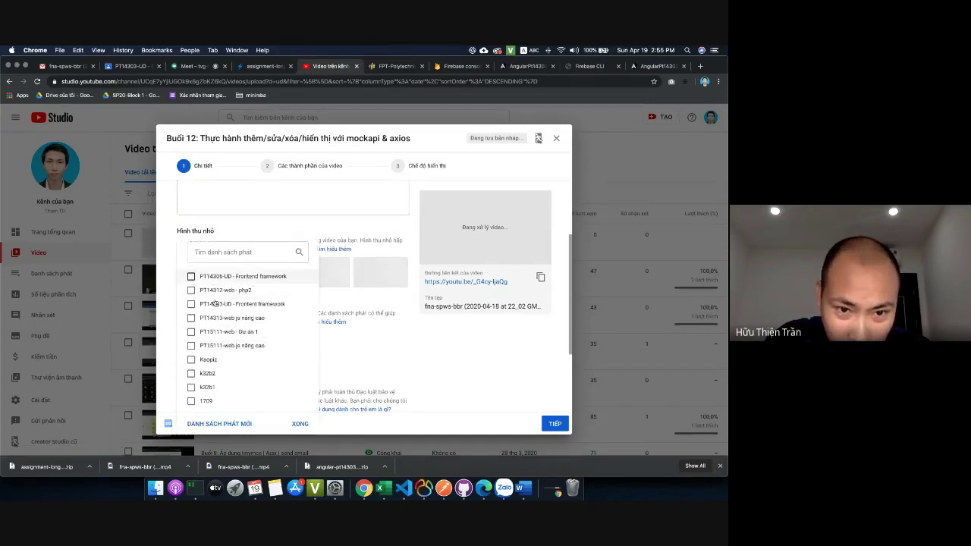
pyautogui.click(239, 319)
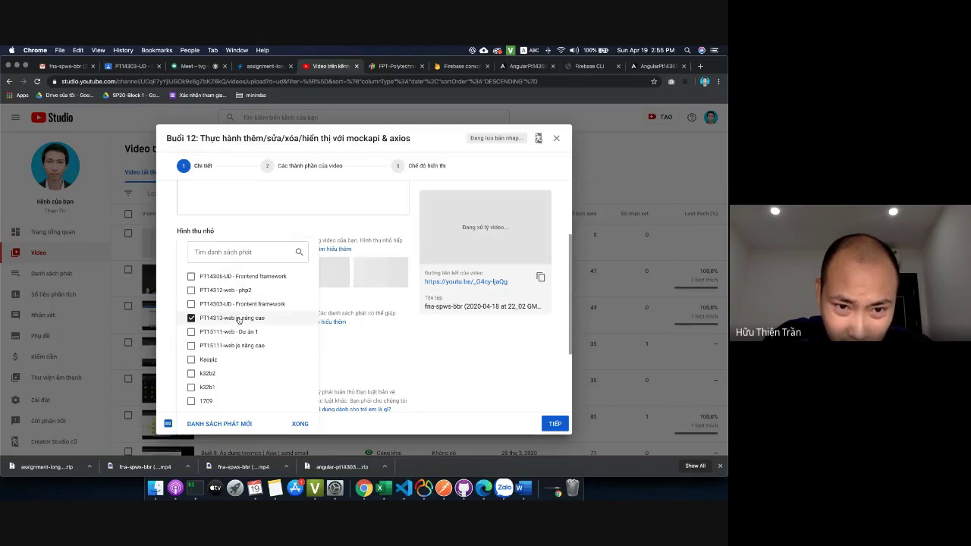
pyautogui.click(416, 337)
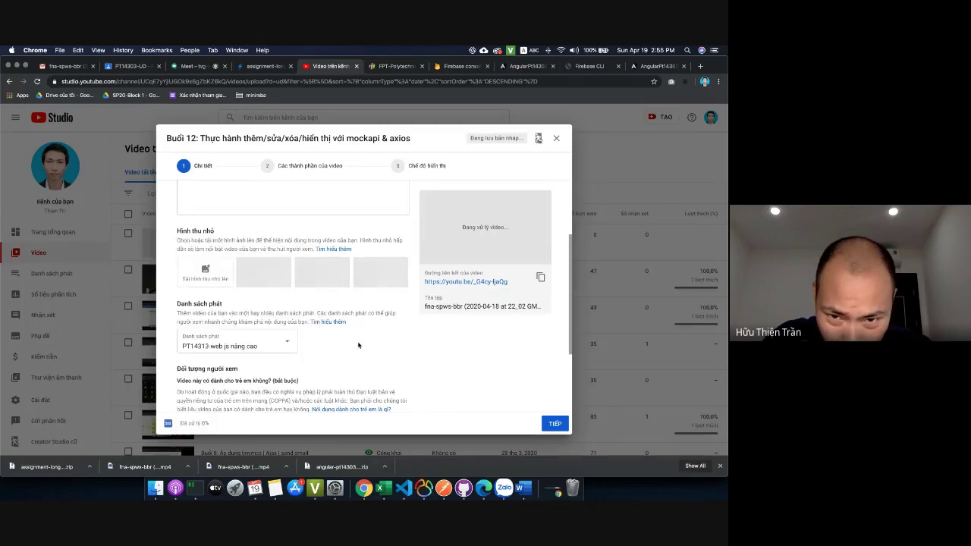
# Copy the video's link and mark the video as not made for kids
pyautogui.scroll(-3, 358, 345)
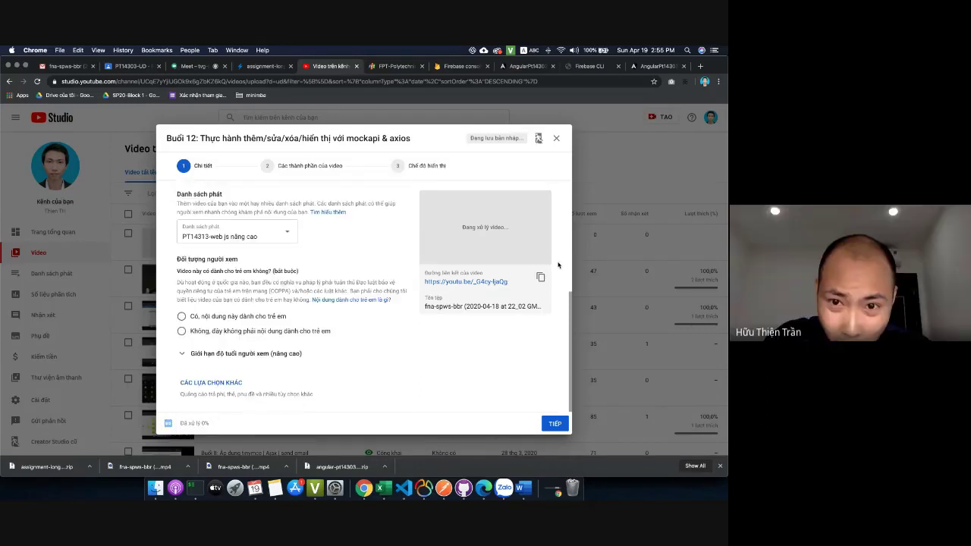
pyautogui.click(540, 277)
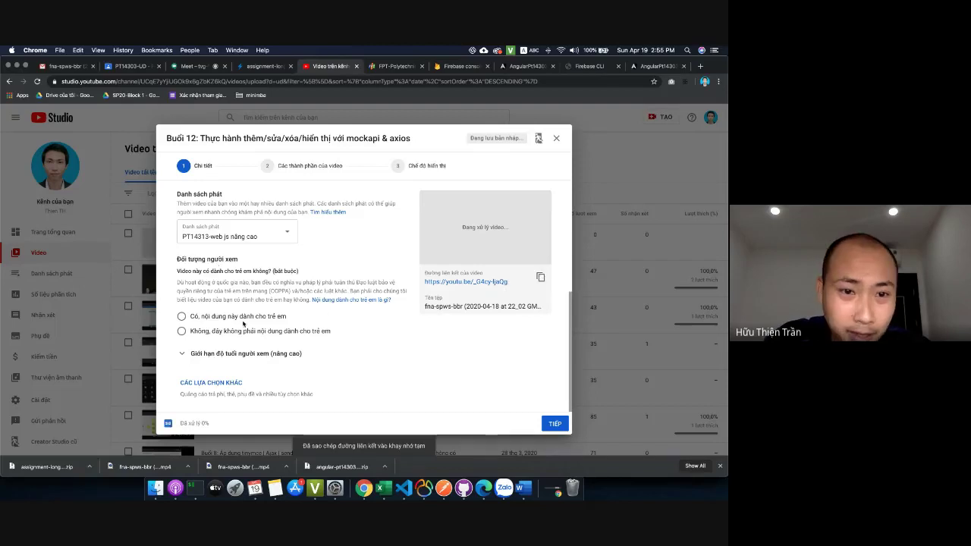
pyautogui.click(232, 334)
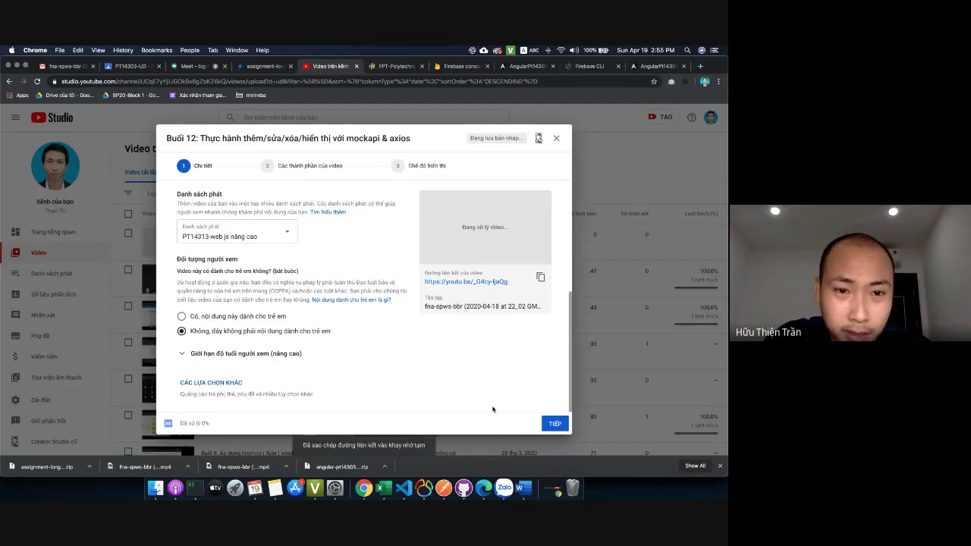
# Publish the video as public with the instant Premiere option enabled, and dismiss the video processing dialog
pyautogui.click(556, 423)
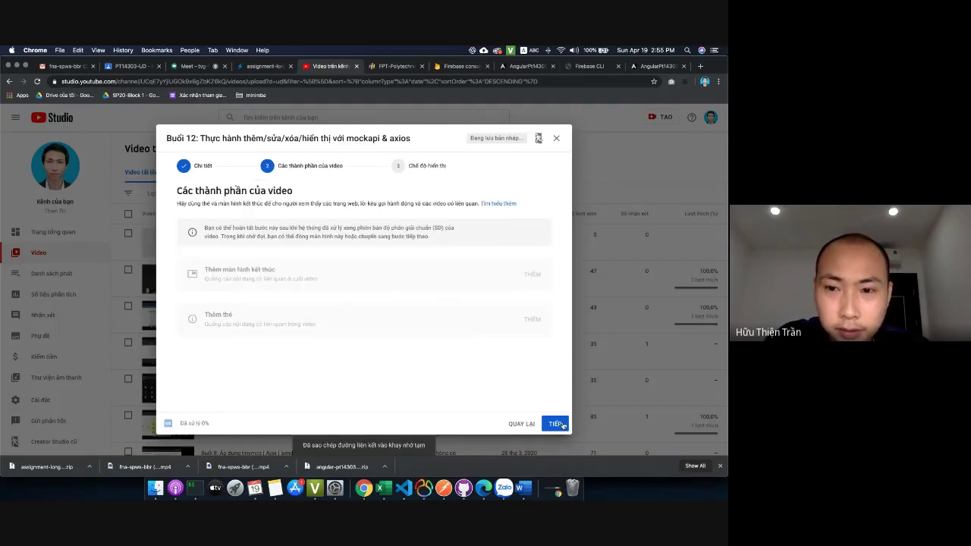
pyautogui.click(561, 424)
pyautogui.click(234, 278)
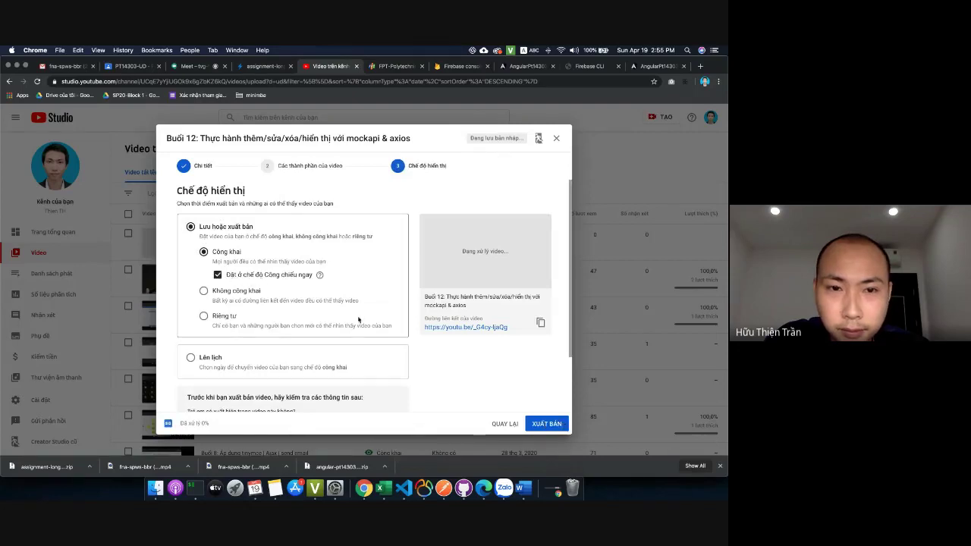
pyautogui.click(550, 423)
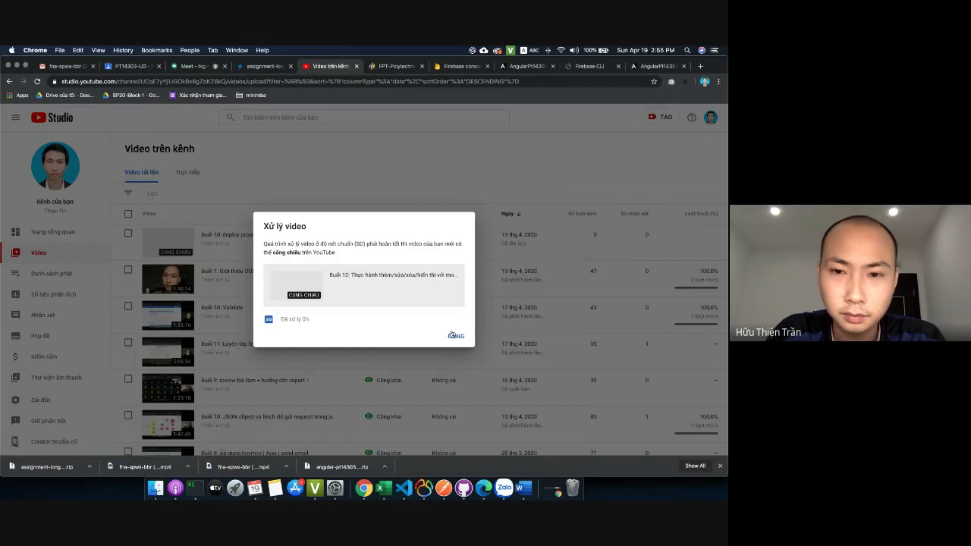
pyautogui.click(454, 334)
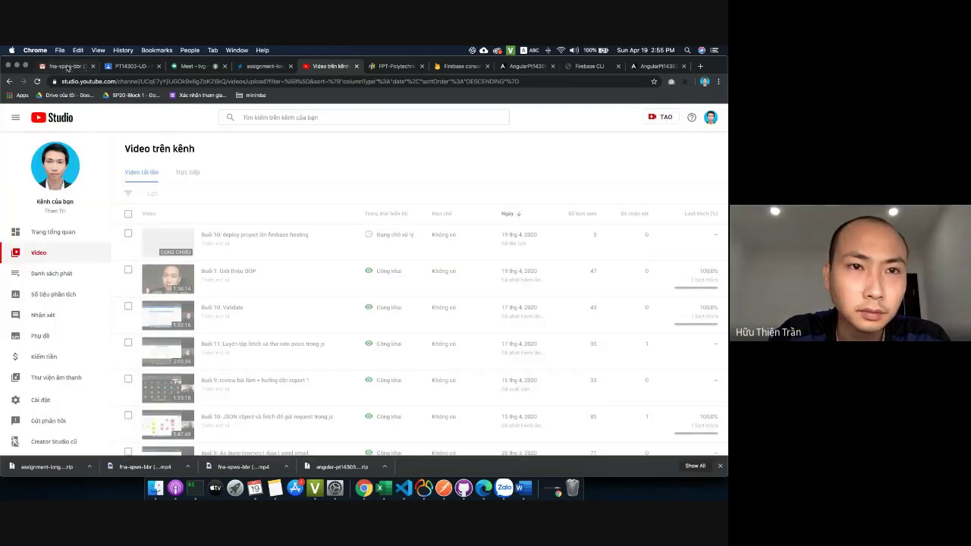
# Switch to Google Classroom and open the class "PT14313-WEB - js nâng cao"
pyautogui.click(67, 66)
pyautogui.click(131, 66)
pyautogui.click(12, 121)
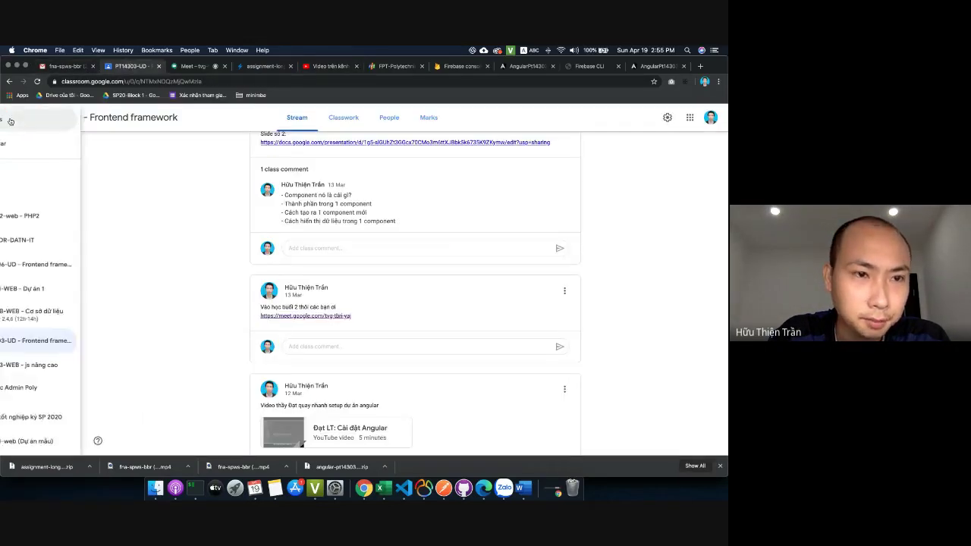
pyautogui.click(74, 365)
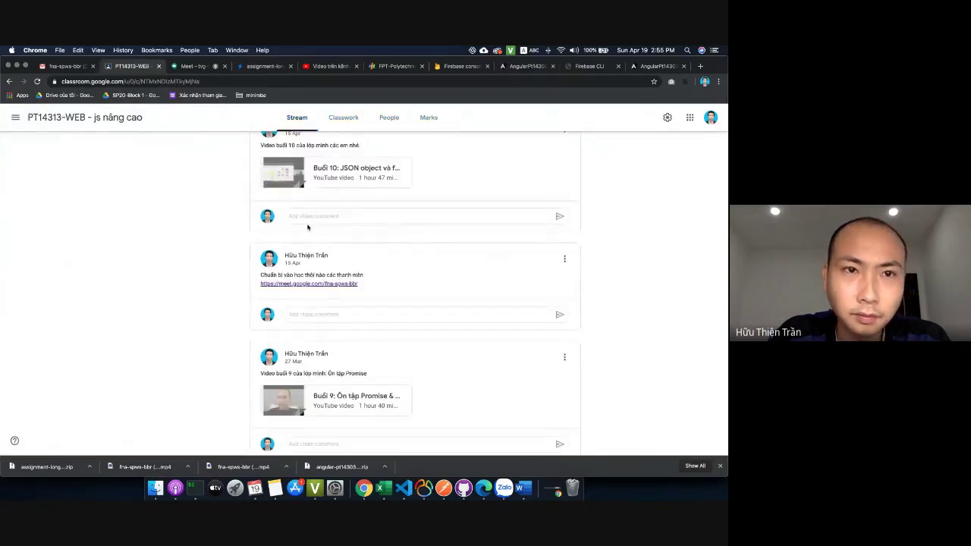
# Start a class announcement with the first line "Video buổi 12 của lớp mình"
pyautogui.scroll(10, 306, 226)
pyautogui.click(358, 274)
pyautogui.write('Video buổi')
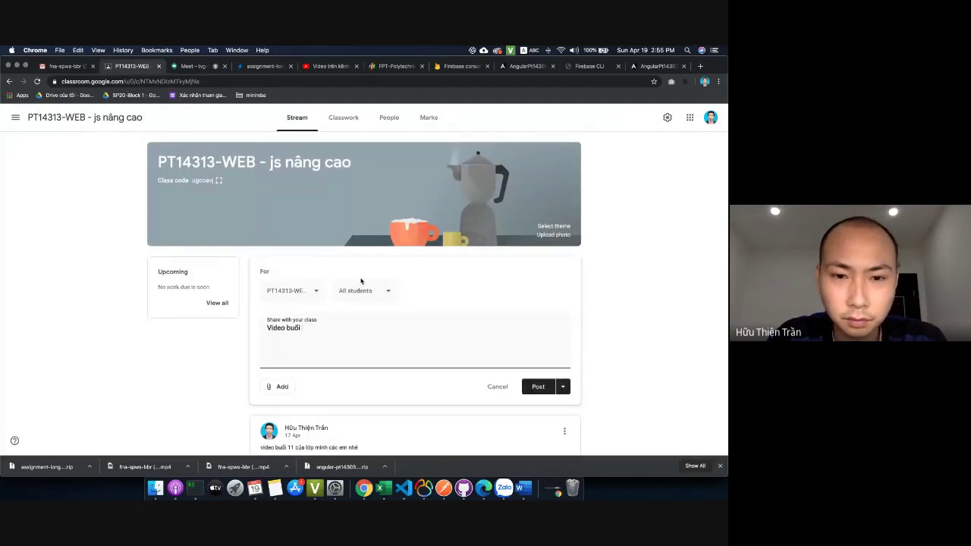
pyautogui.write(' 12 của l')
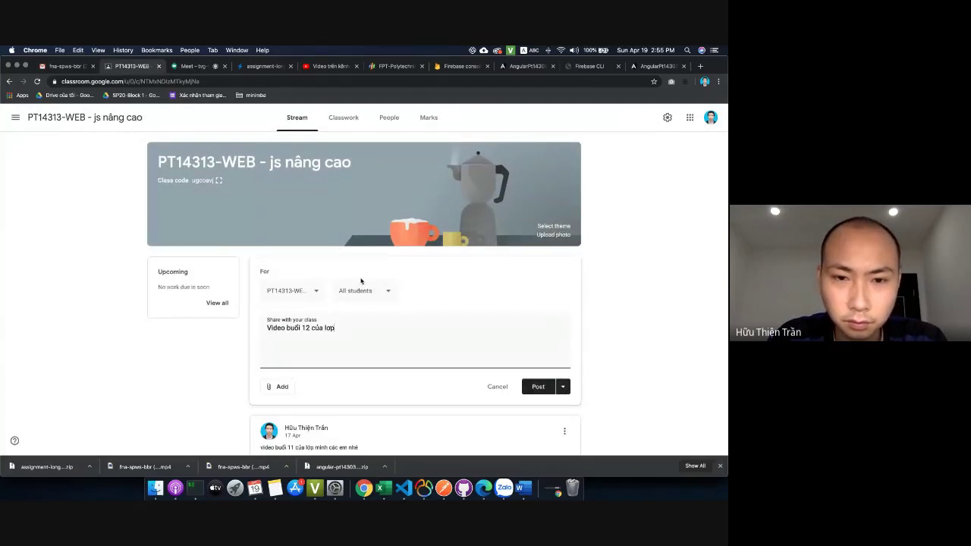
pyautogui.write('ớp mình')
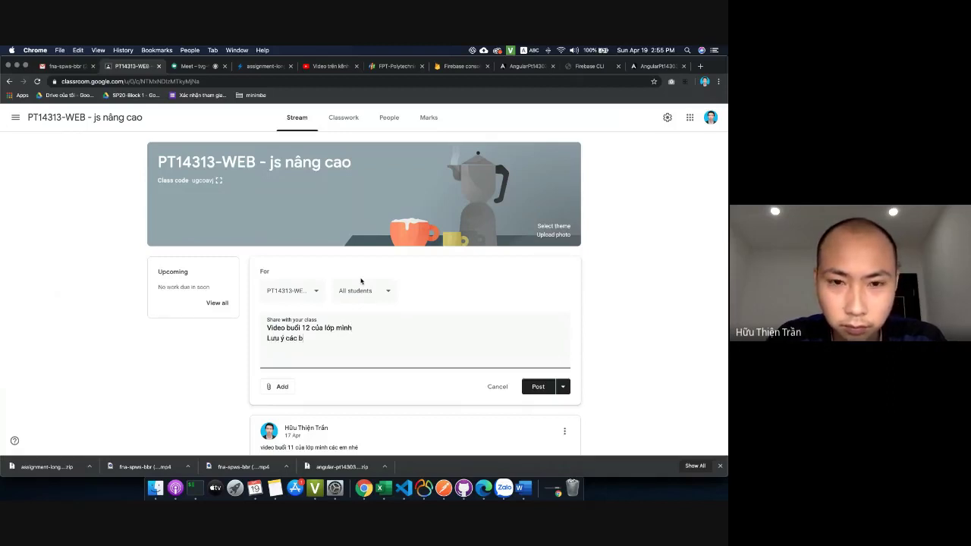
# Add the line "Lưu ý các bạn về nhà thực hiện đẩy project lên firebase hosting để sau này tiện cho việc chấm bài lab và assignment nhé."
pyautogui.write('nhà thực')
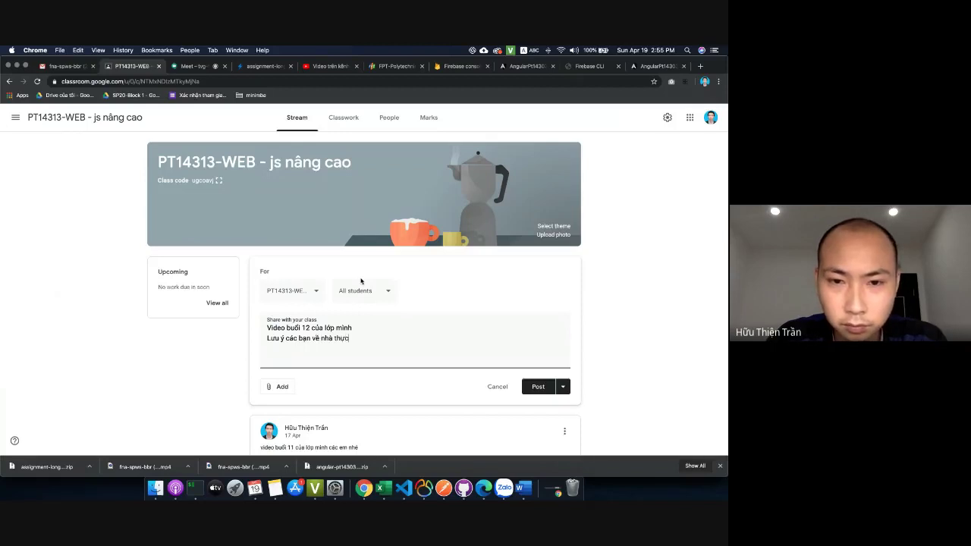
pyautogui.write(' hiện đấy')
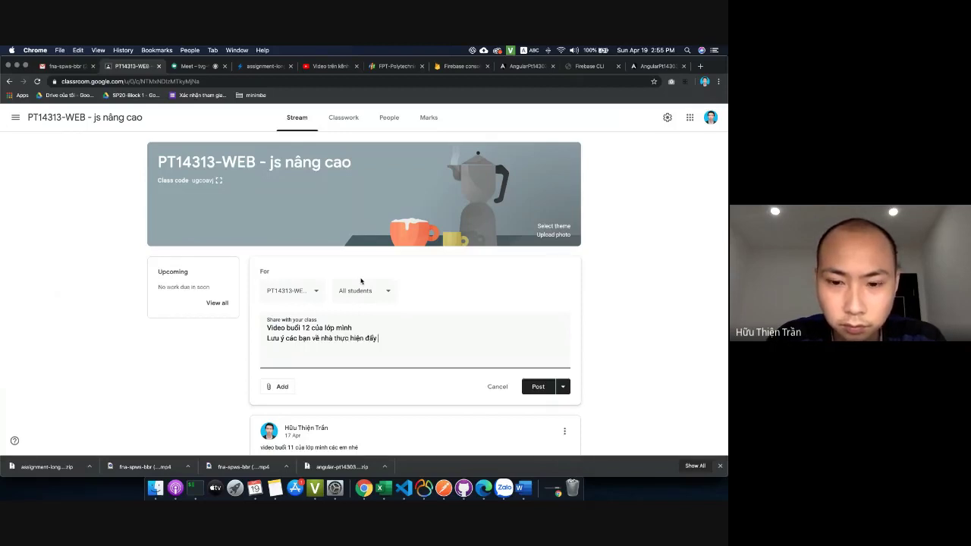
pyautogui.write(' đẩy project lên')
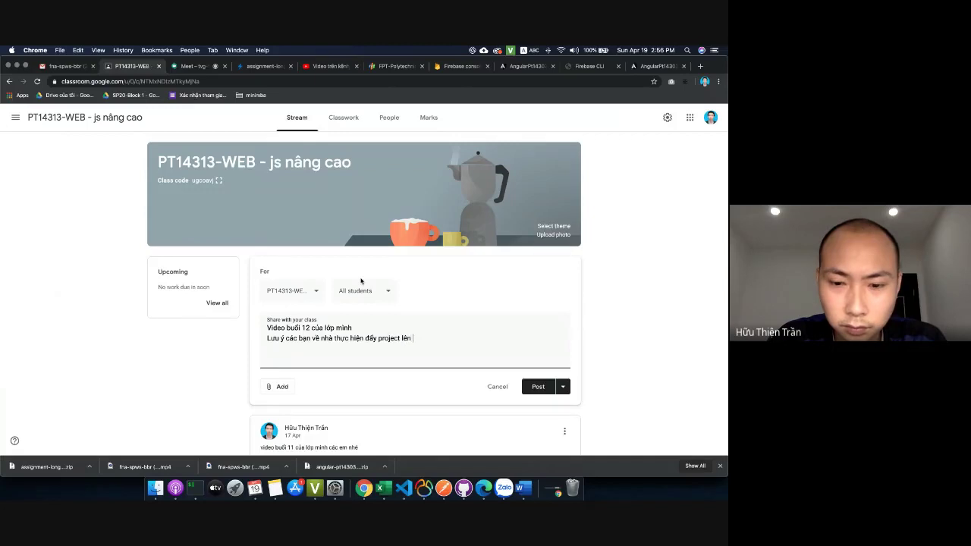
pyautogui.write(' fire')
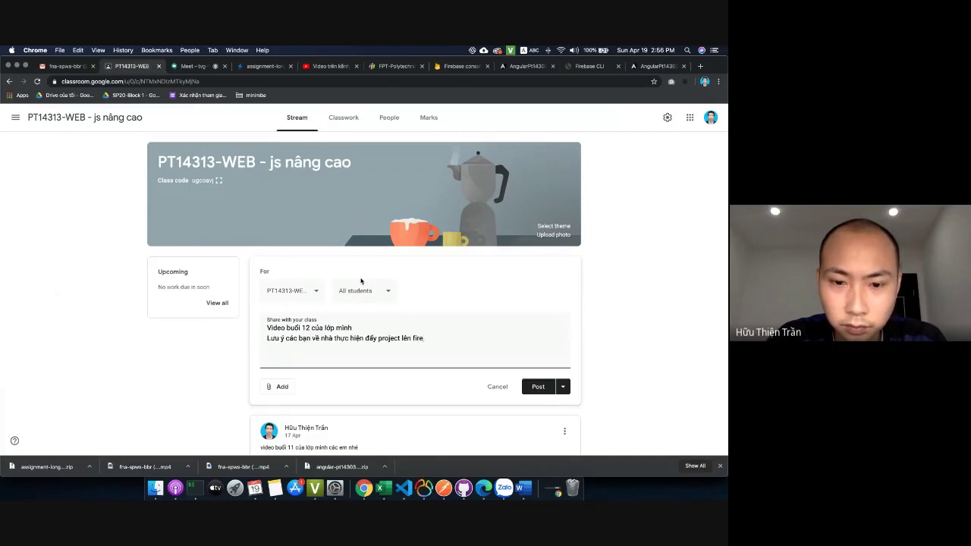
pyautogui.write('bas')
pyautogui.write('e hos')
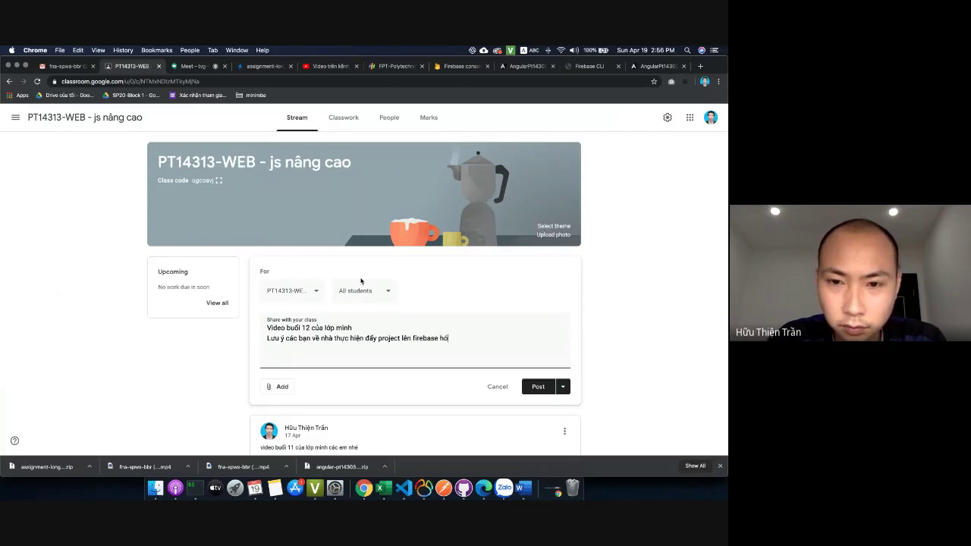
pyautogui.write('ting để s')
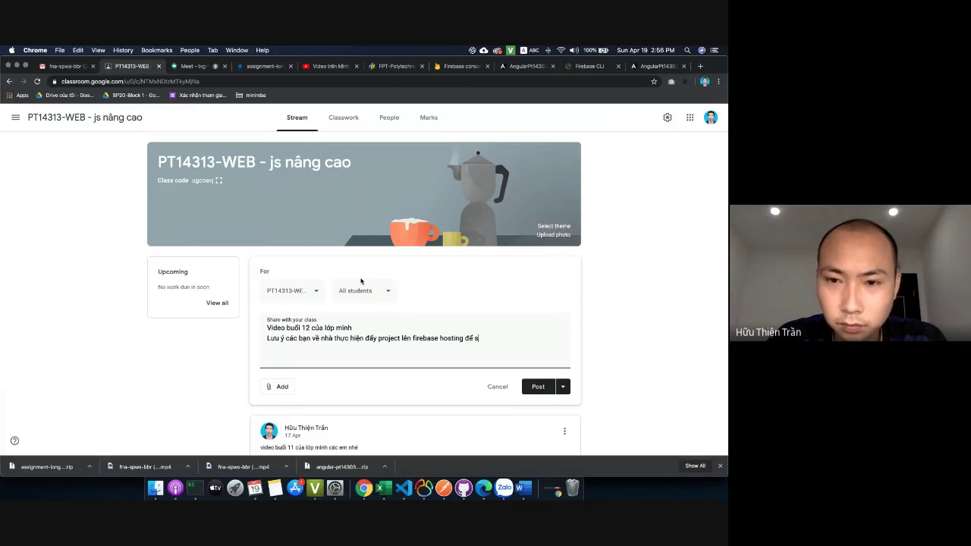
pyautogui.write('au naày tiện cho')
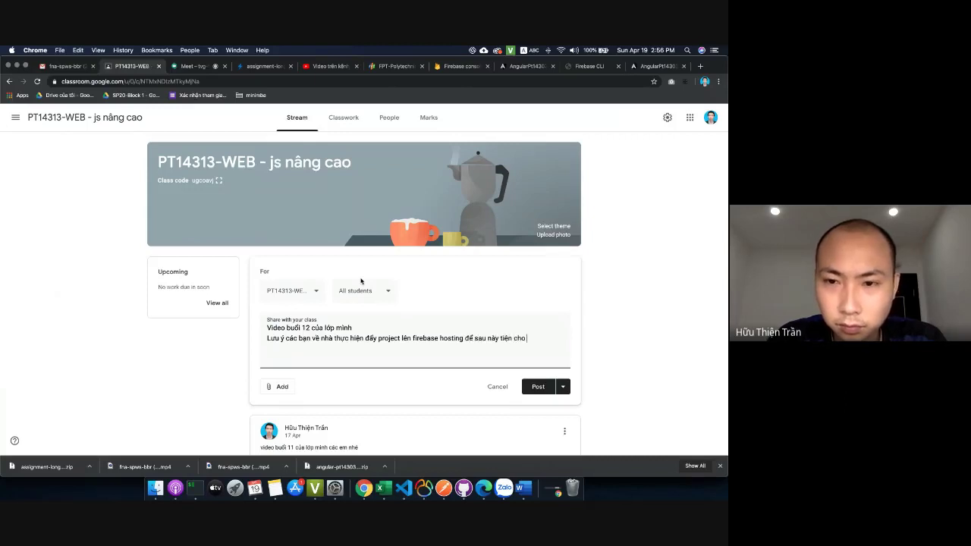
pyautogui.write(' việc chấm ')
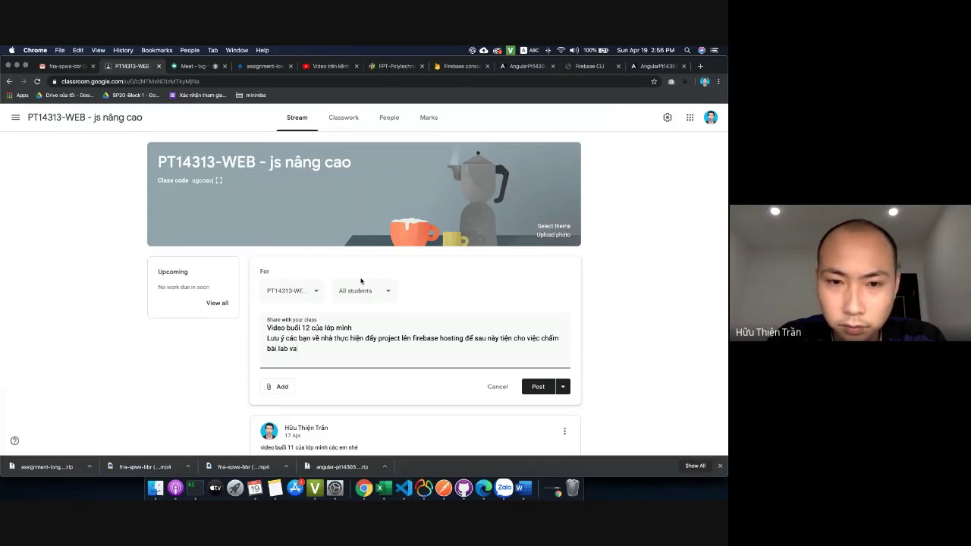
pyautogui.write('bài lab và assigneme')
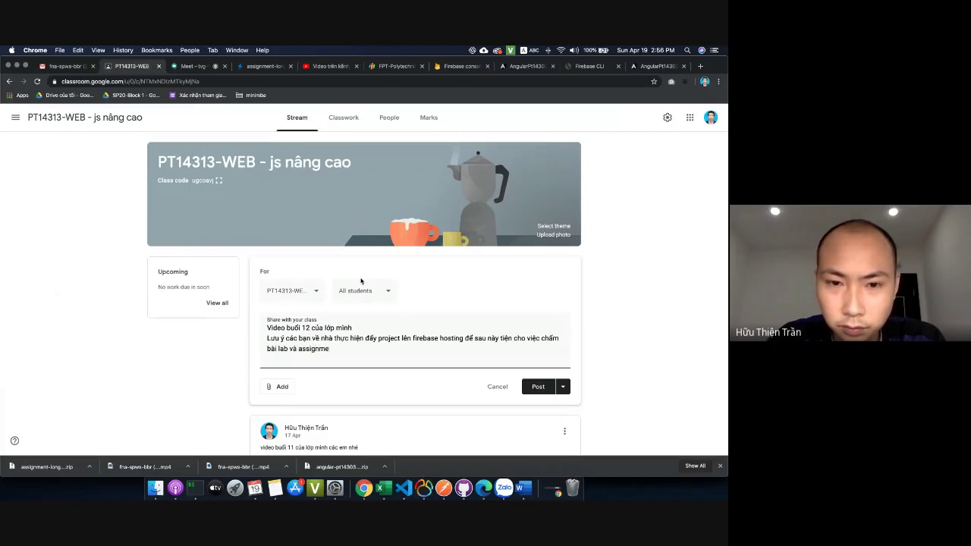
pyautogui.write('nt nhé.')
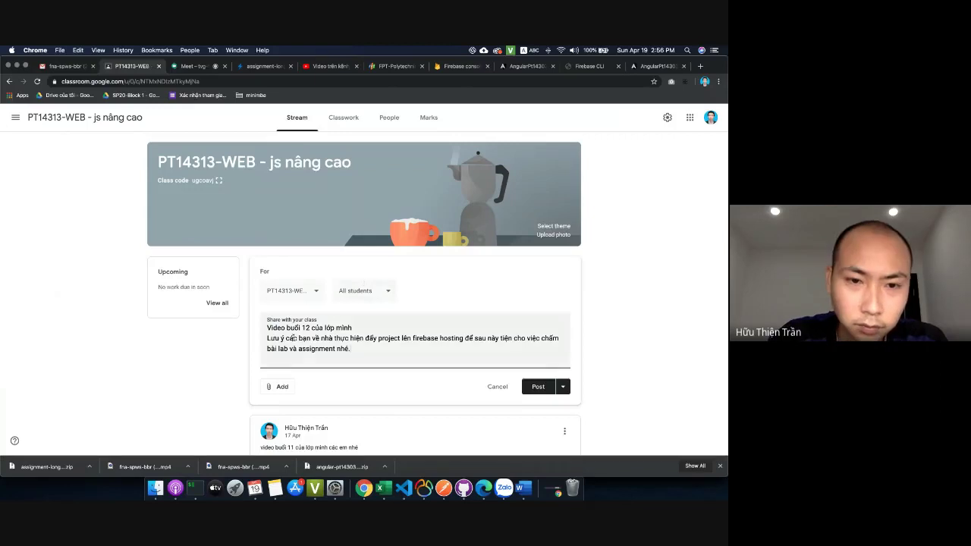
pyautogui.click(281, 387)
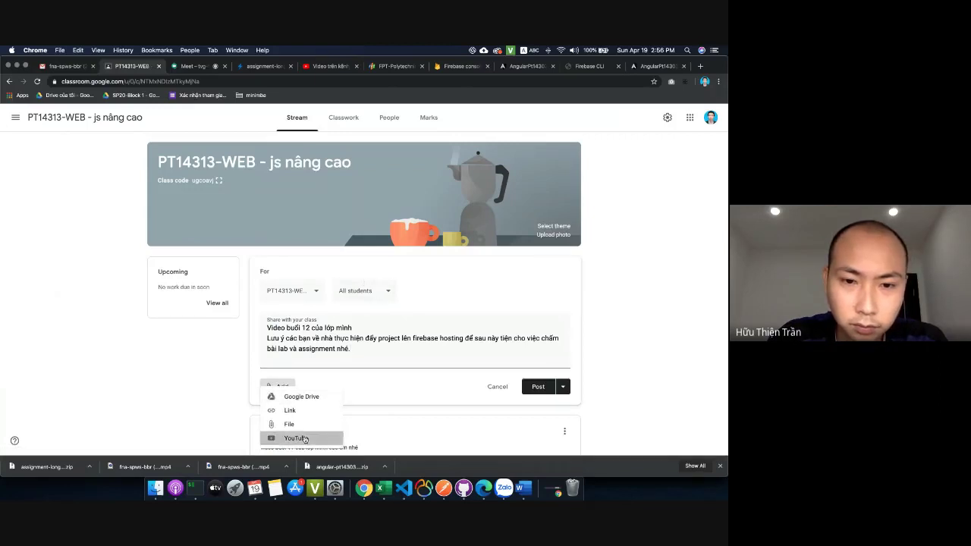
pyautogui.click(283, 436)
pyautogui.write('https://youtu.be/_G4cy-IjaQg')
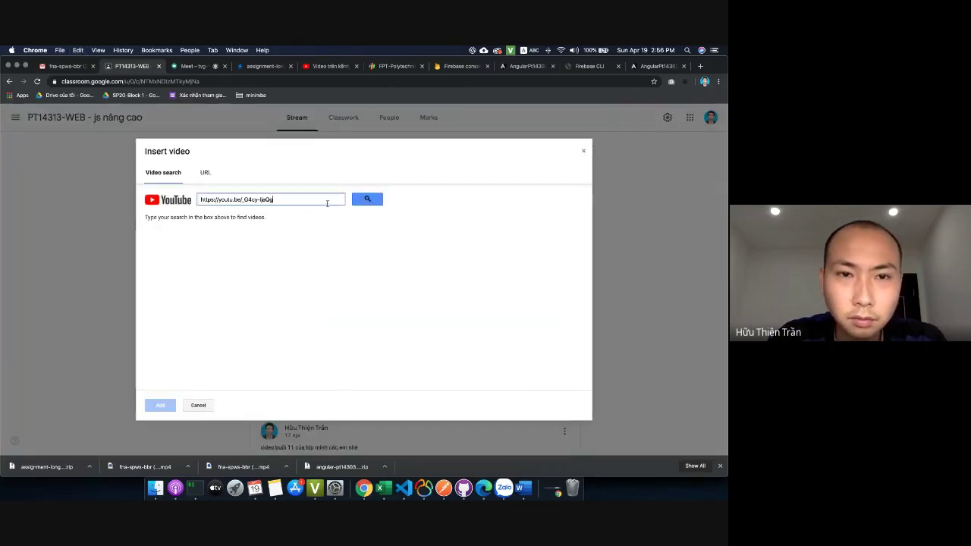
pyautogui.click(367, 200)
pyautogui.click(278, 240)
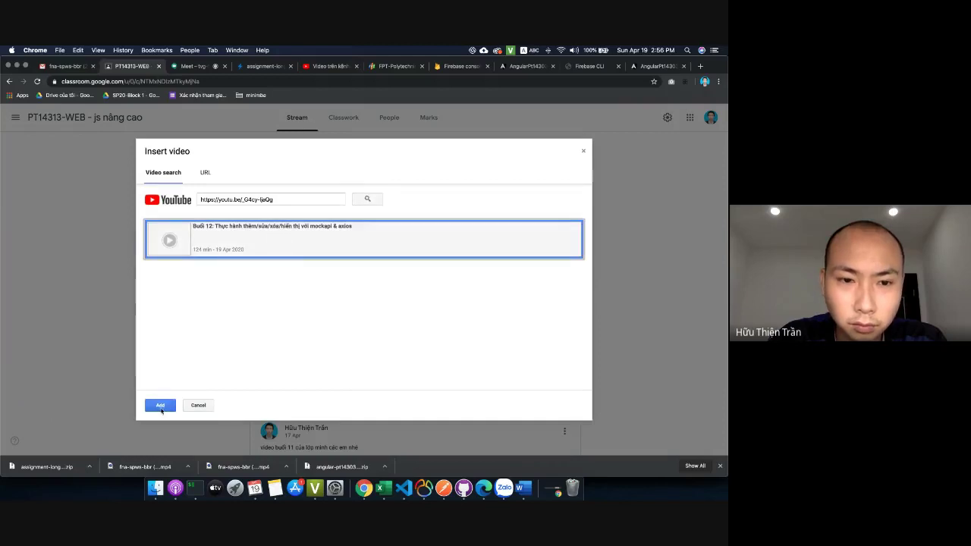
pyautogui.click(160, 405)
pyautogui.click(538, 428)
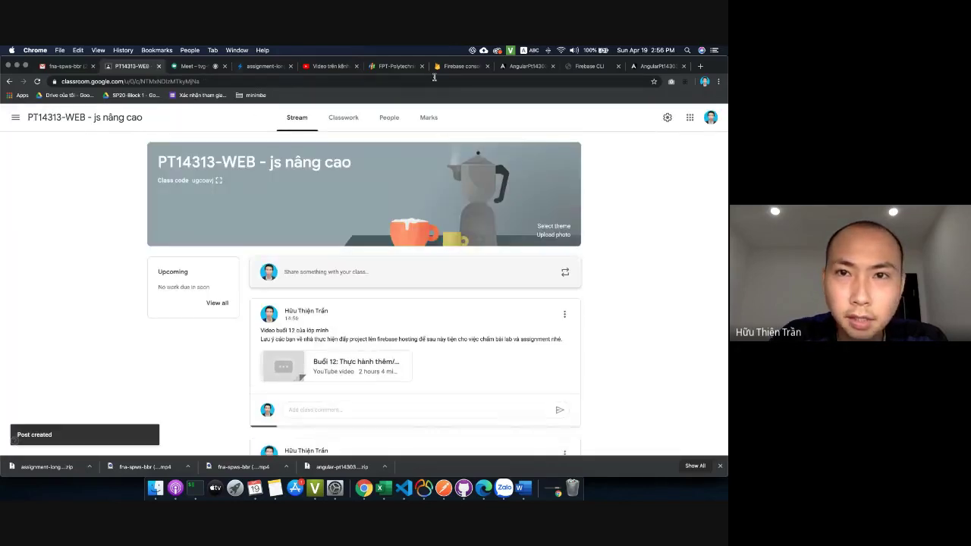
# On the FPT Polytechnic portal, open today's class PT14303-UD and review its attendance table
pyautogui.click(380, 71)
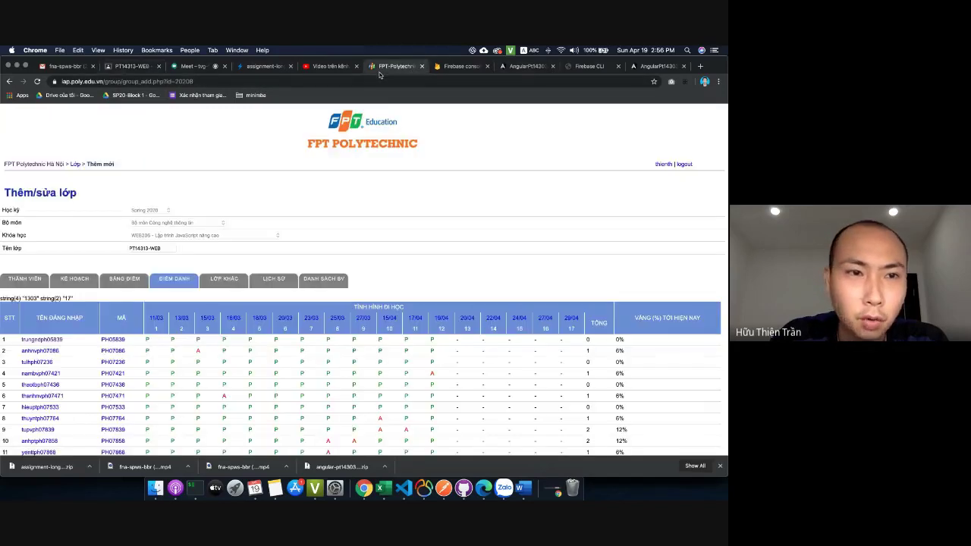
pyautogui.click(46, 165)
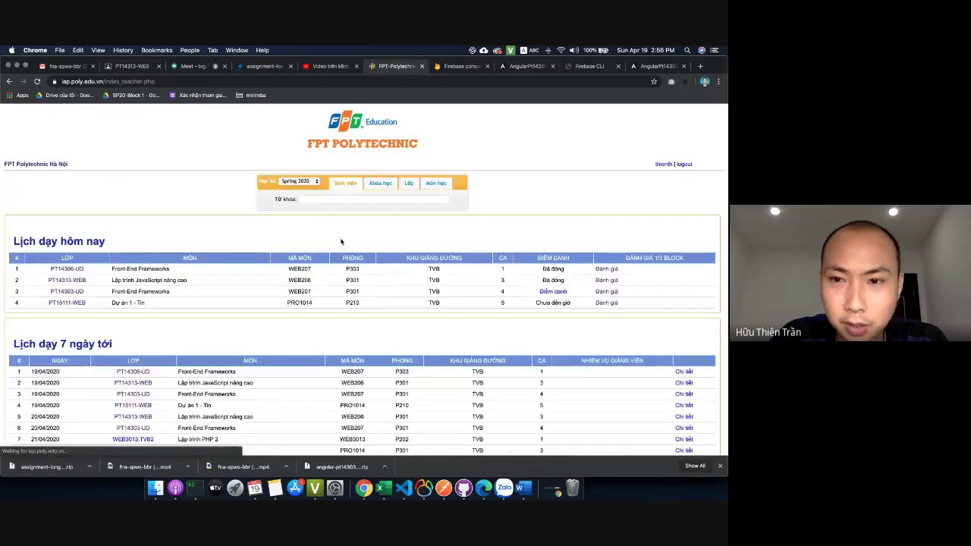
pyautogui.click(61, 292)
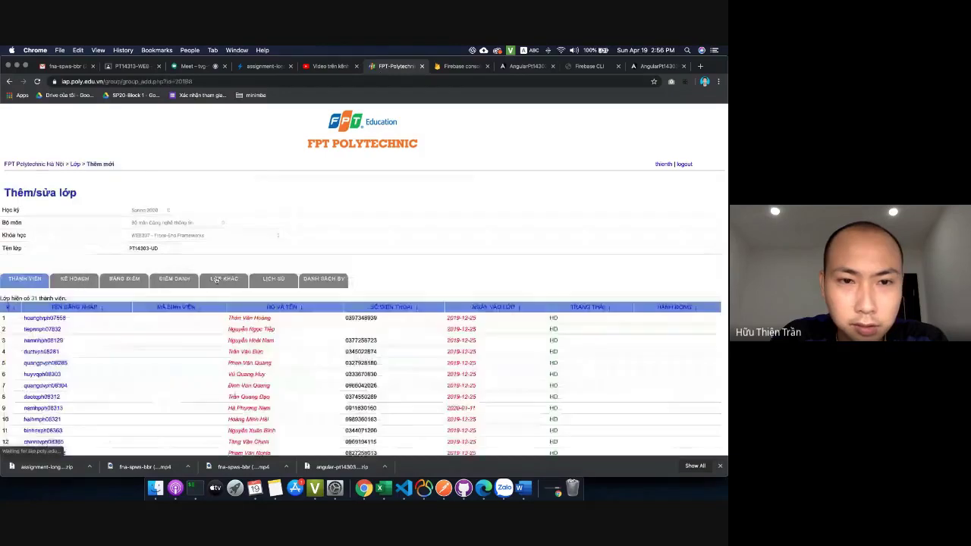
pyautogui.click(174, 280)
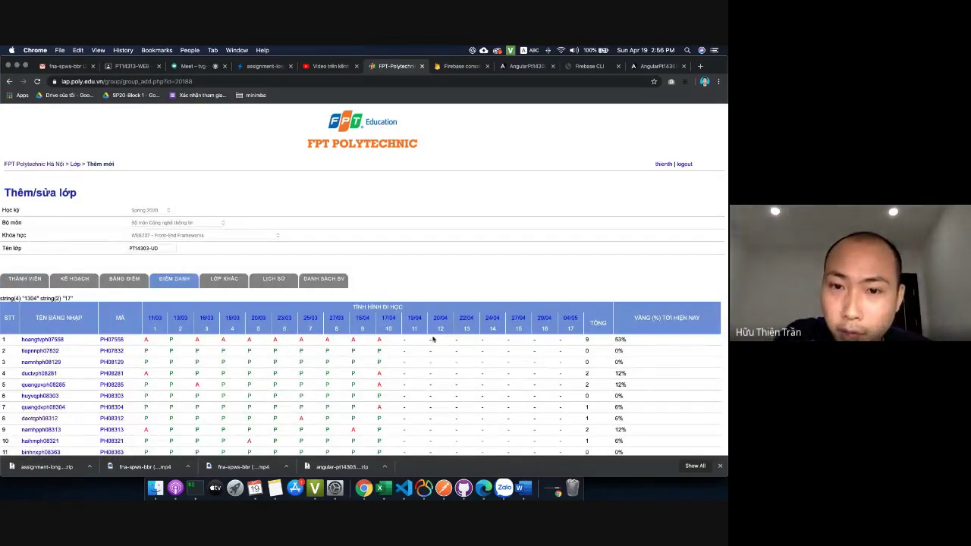
pyautogui.scroll(-5, 411, 353)
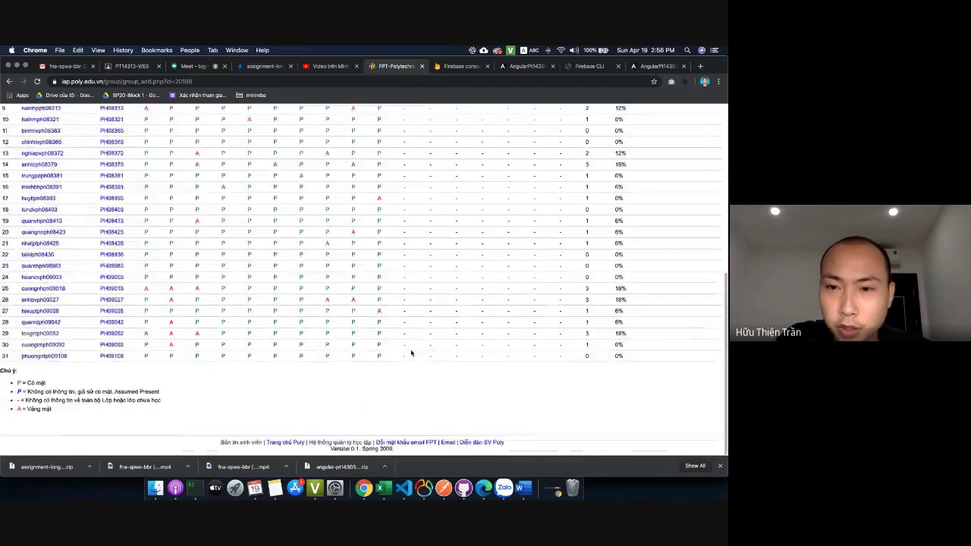
pyautogui.scroll(5, 411, 353)
pyautogui.scroll(-4, 411, 352)
pyautogui.scroll(5, 411, 353)
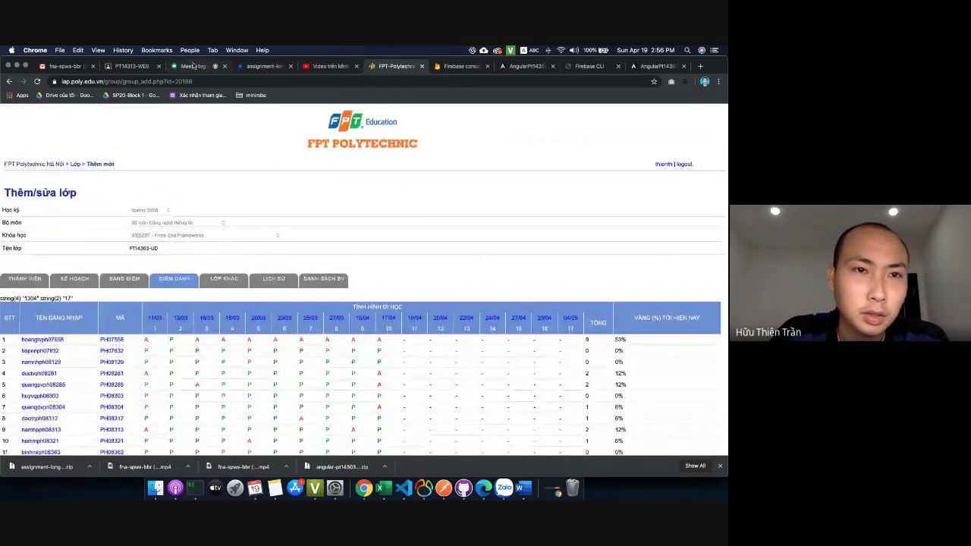
# Switch to Gmail and delete the Google Meet recording e-mail "fna-spws-bbr (2020-04-18 at 22:02 GMT-7)"
pyautogui.click(67, 66)
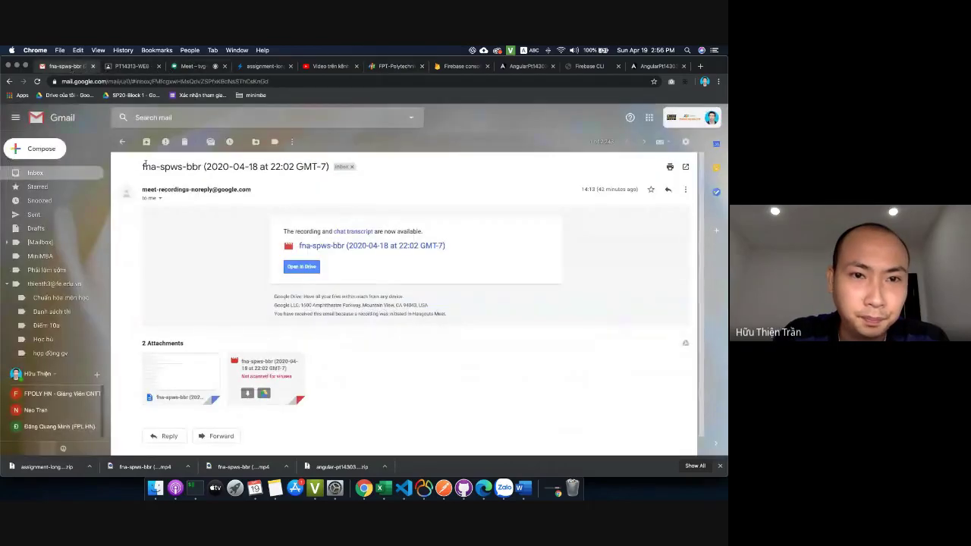
pyautogui.click(183, 142)
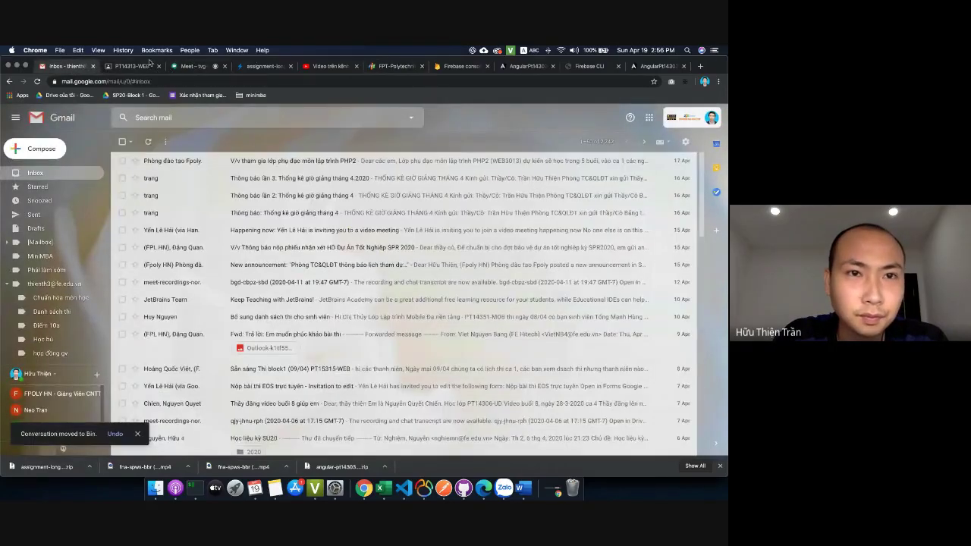
pyautogui.click(190, 66)
# Return to Google Classroom and open the class "PT14303-UD - Frontend framework"
pyautogui.click(131, 66)
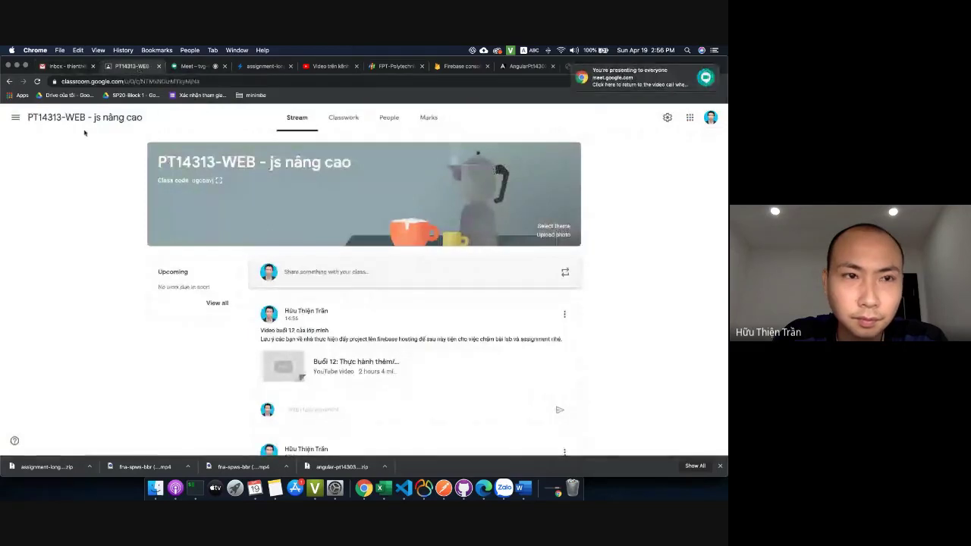
pyautogui.click(15, 117)
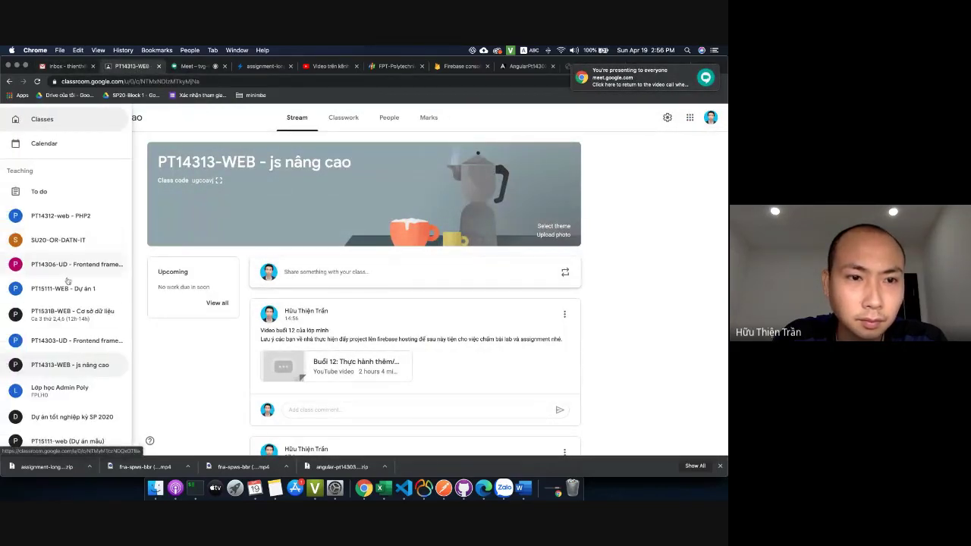
pyautogui.click(71, 342)
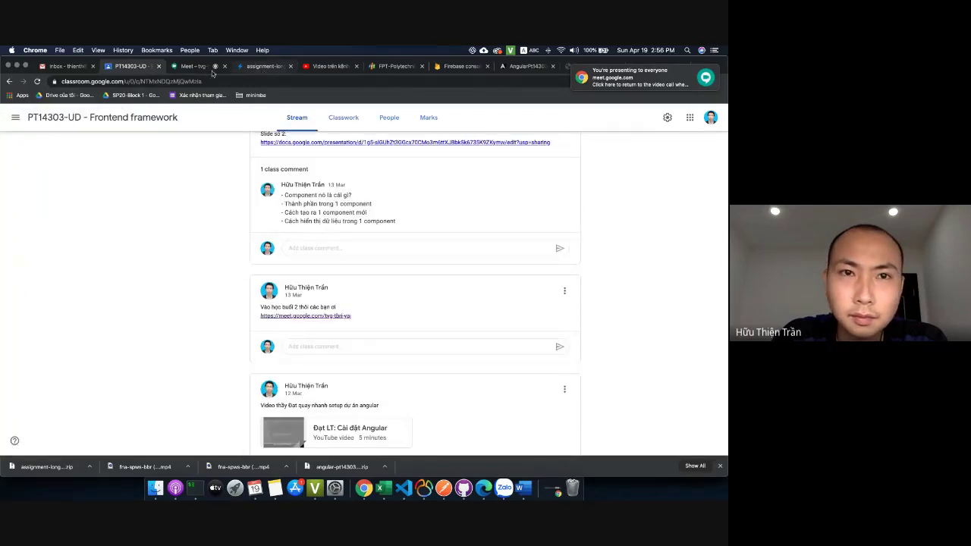
# Close the StackBlitz page with the student's assignment and return to the Google Meet call
pyautogui.click(273, 66)
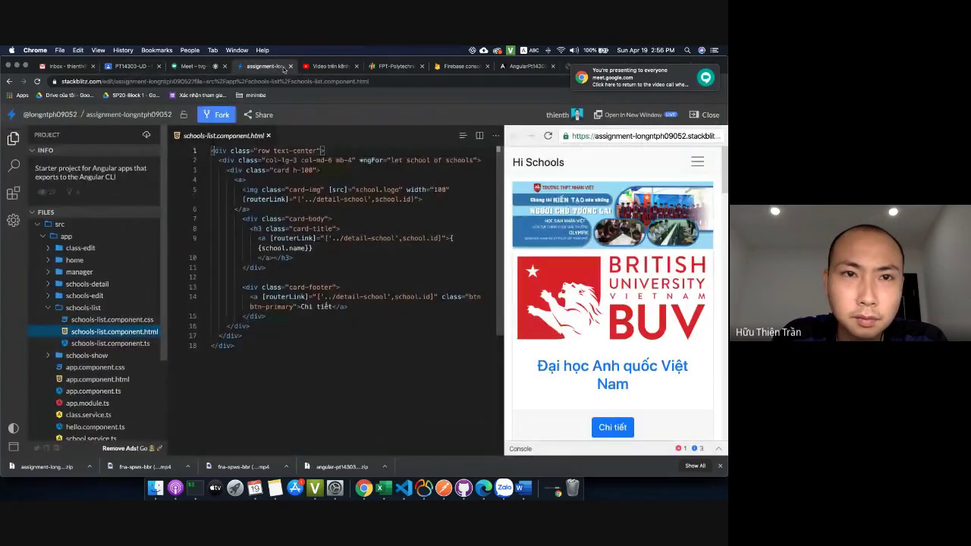
pyautogui.click(290, 66)
pyautogui.click(199, 66)
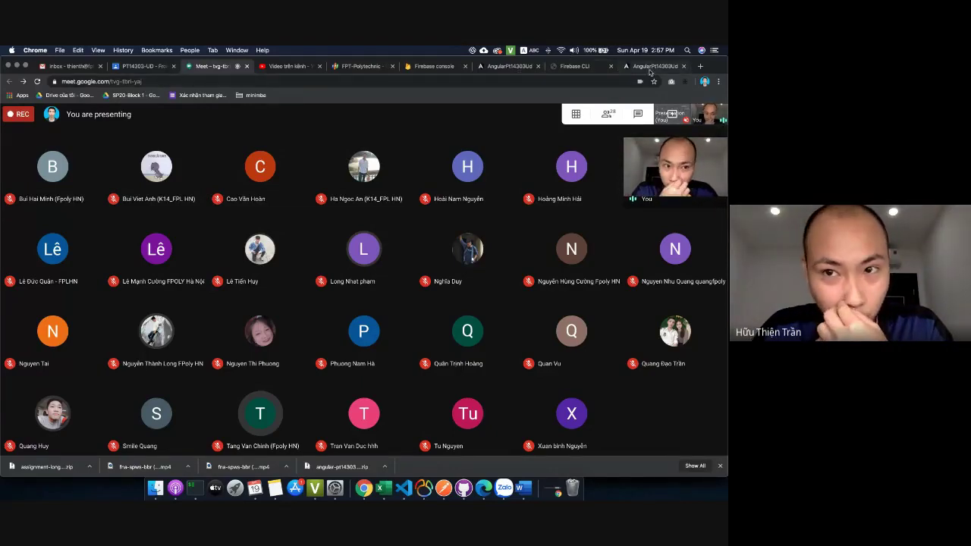
# Replace the Firebase CLI login page with a Google search for "ng-bootstrap" and open the Angular powered Bootstrap site
pyautogui.click(580, 66)
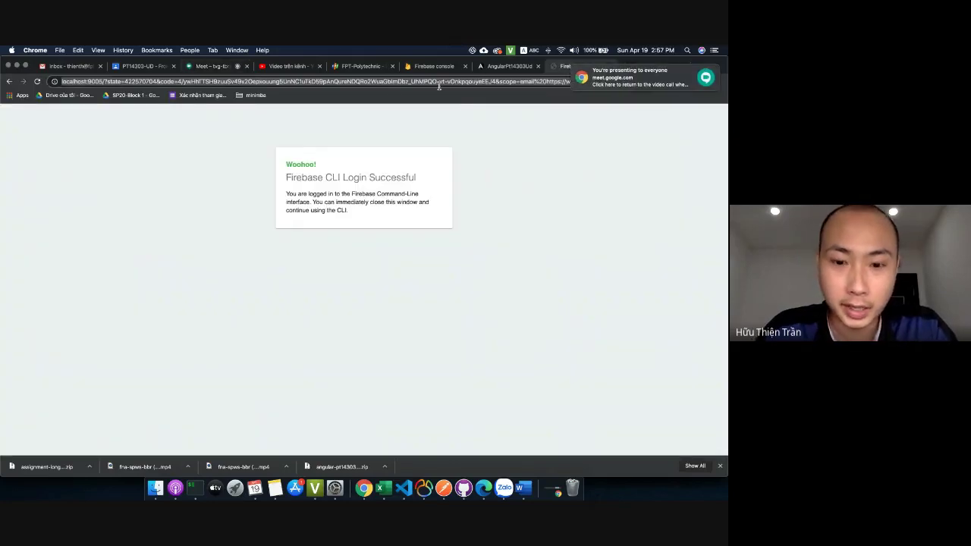
pyautogui.write('ng')
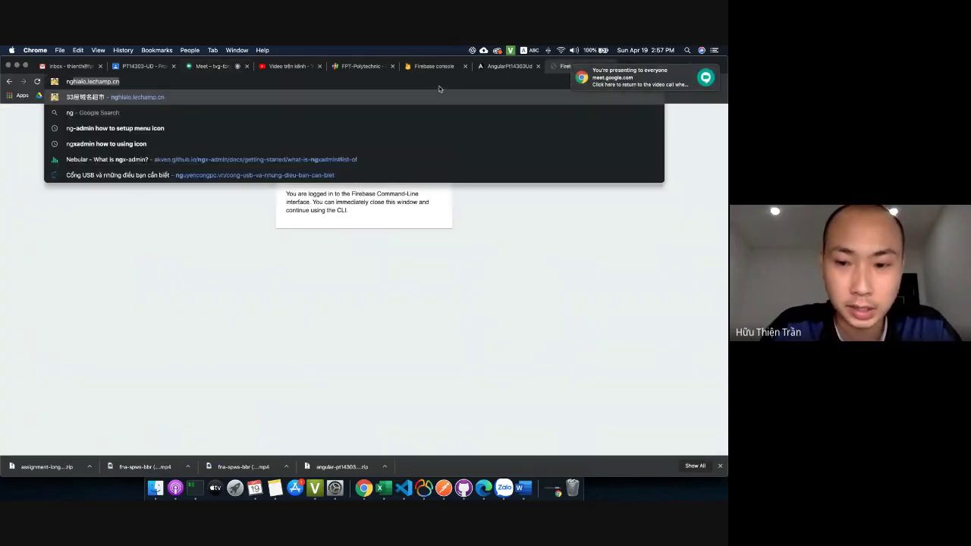
pyautogui.write('-bootstr')
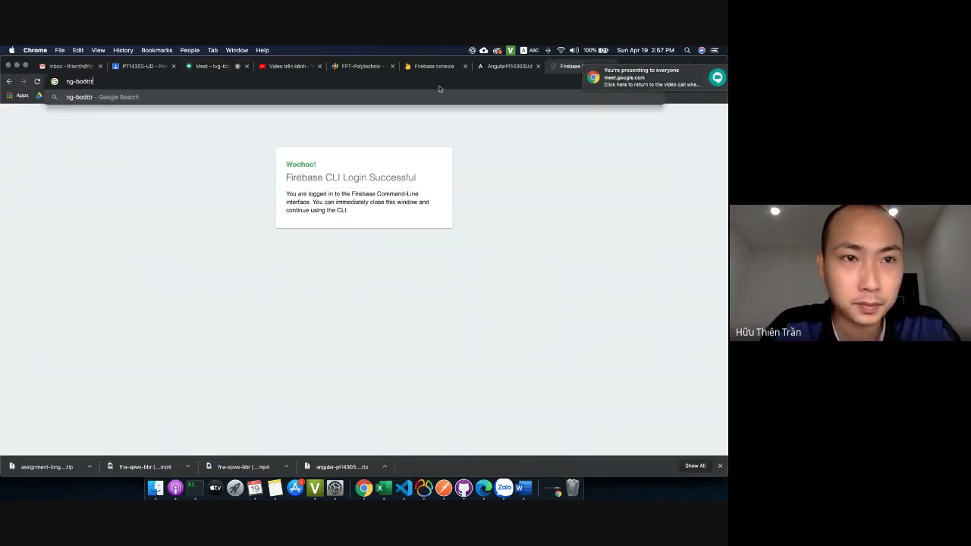
pyautogui.write('ap')
pyautogui.press('Return')
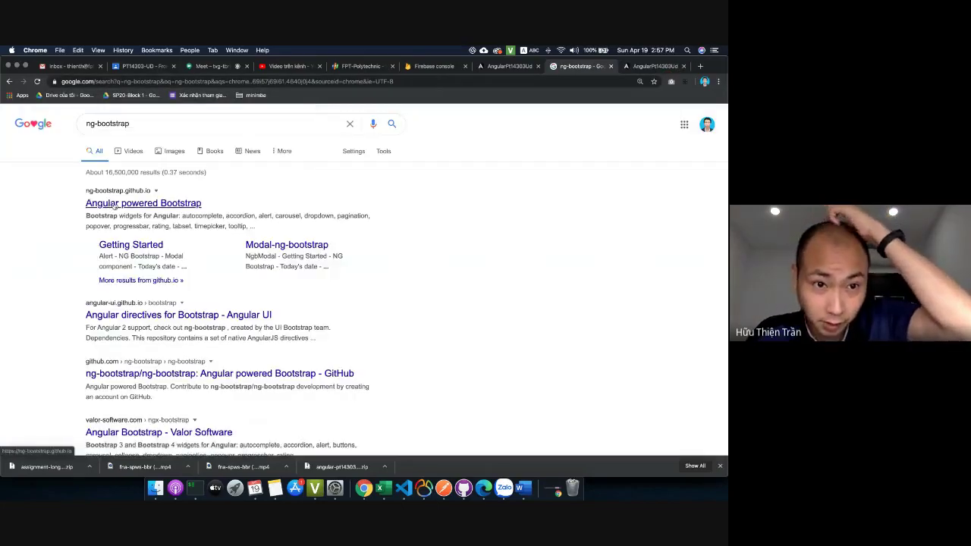
pyautogui.click(123, 203)
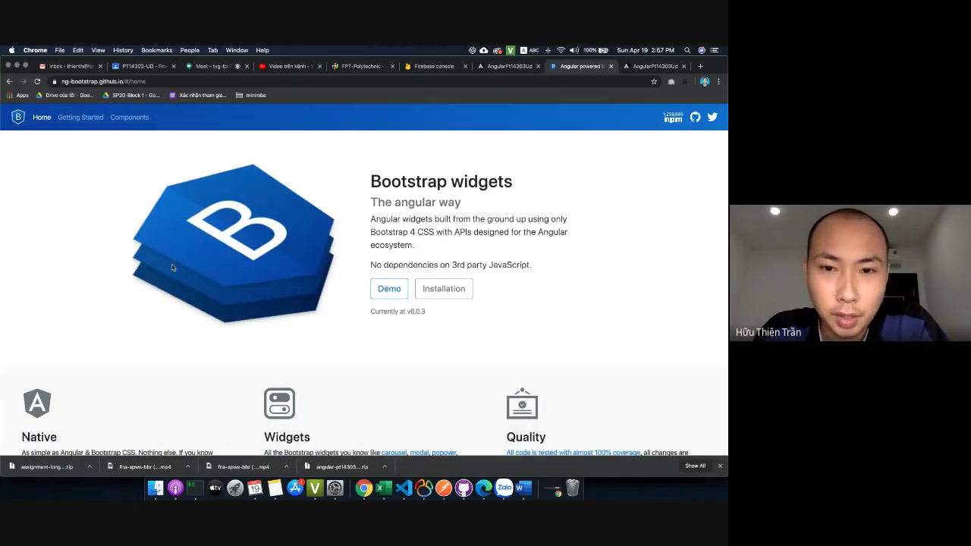
pyautogui.scroll(-5, 171, 265)
pyautogui.scroll(5, 173, 264)
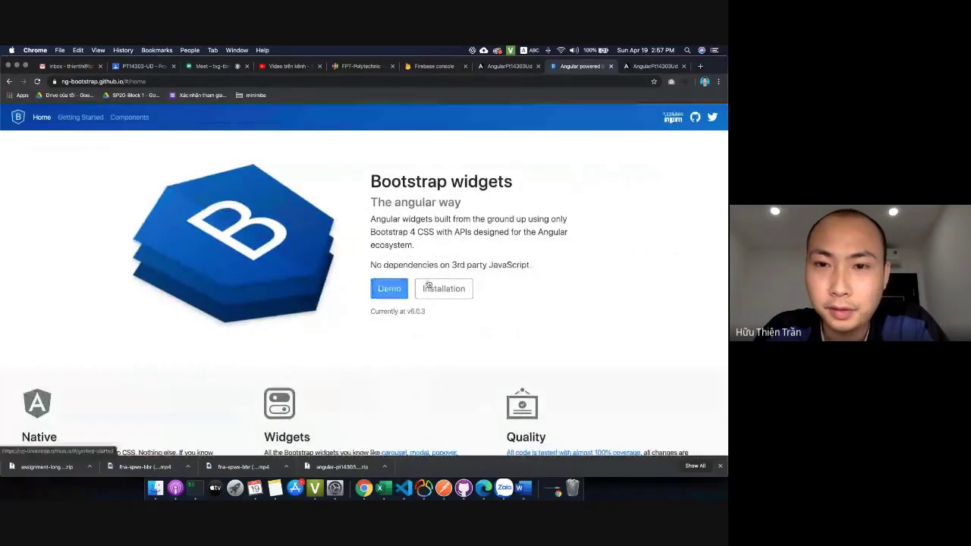